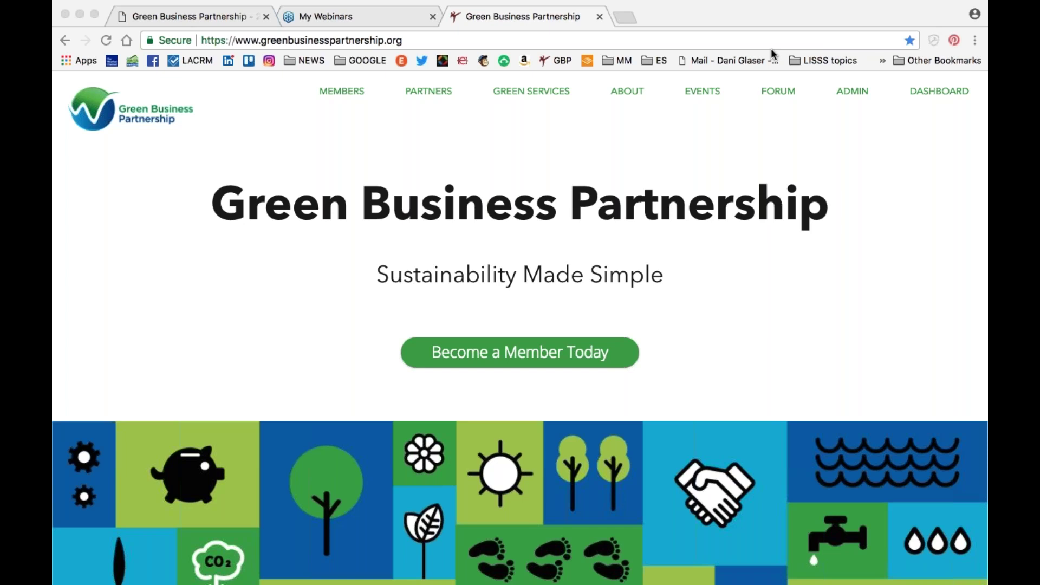
Step: Read through the Green Business Partnership home page, from the membership benefits and certification steps to the testimonial and footer links
{"action": "scroll", "coordinate": [698, 355], "scroll_direction": "down", "scroll_amount": 4}
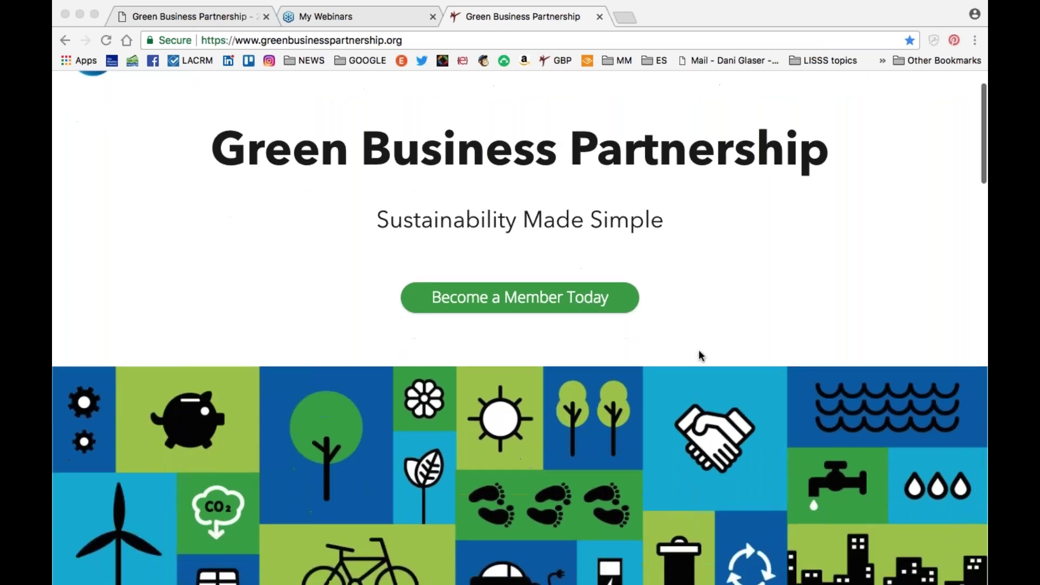
{"action": "scroll", "coordinate": [699, 355], "scroll_direction": "down", "scroll_amount": 2}
{"action": "scroll", "coordinate": [700, 355], "scroll_direction": "down", "scroll_amount": 2}
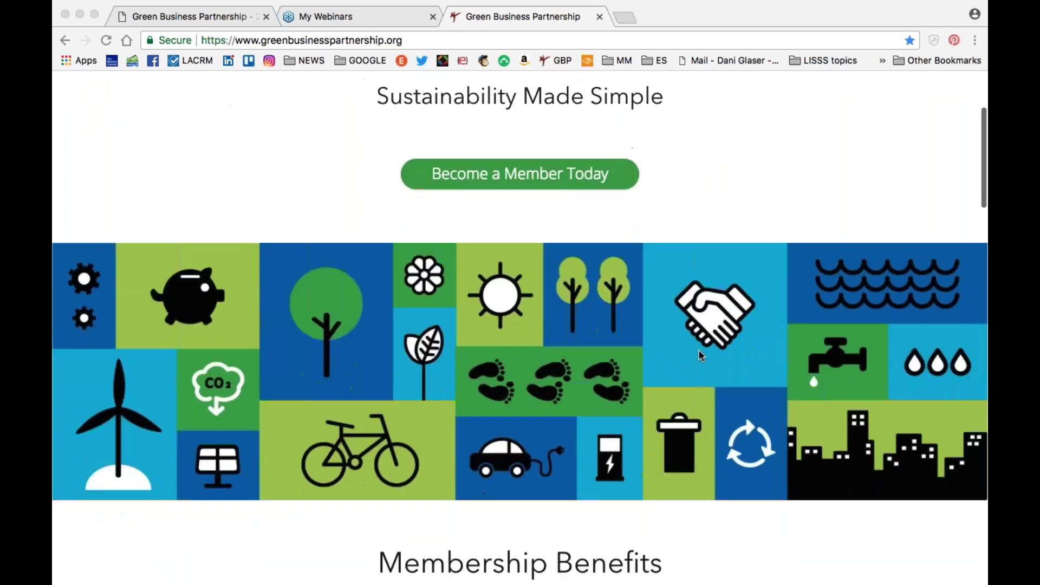
{"action": "scroll", "coordinate": [699, 354], "scroll_direction": "down", "scroll_amount": 5}
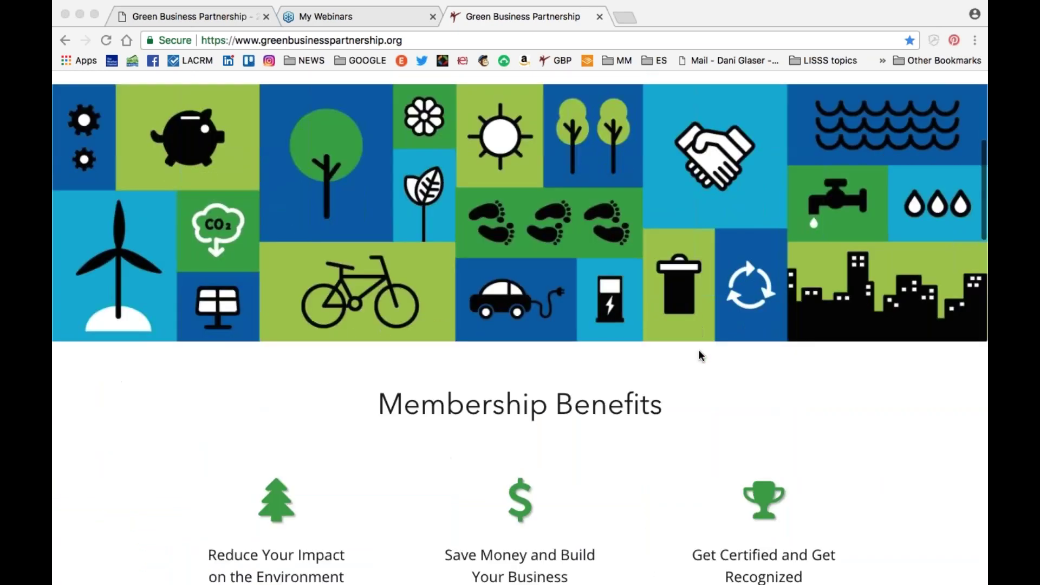
{"action": "scroll", "coordinate": [698, 356], "scroll_direction": "down", "scroll_amount": 5}
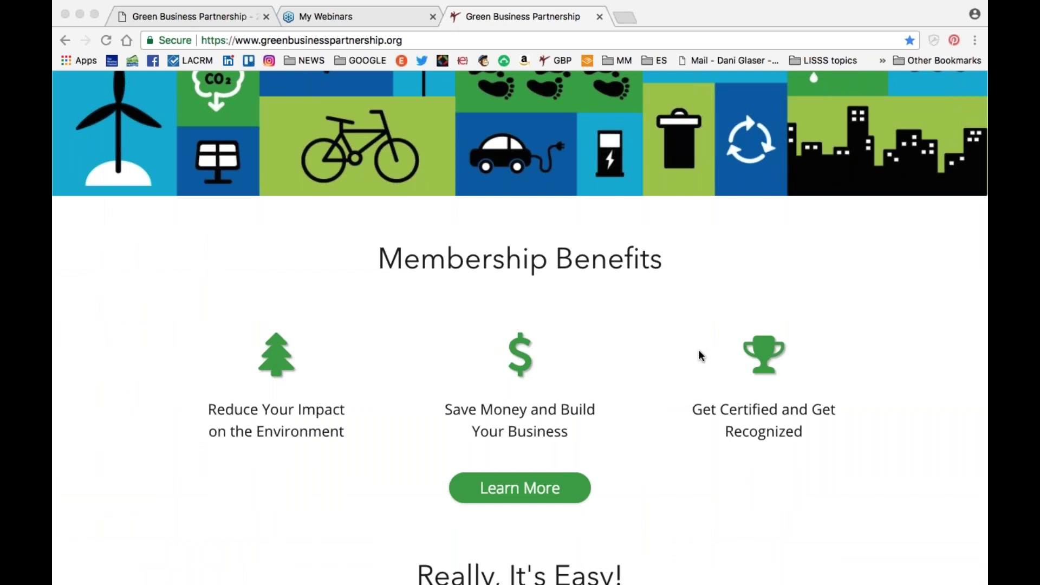
{"action": "scroll", "coordinate": [699, 355], "scroll_direction": "down", "scroll_amount": 4}
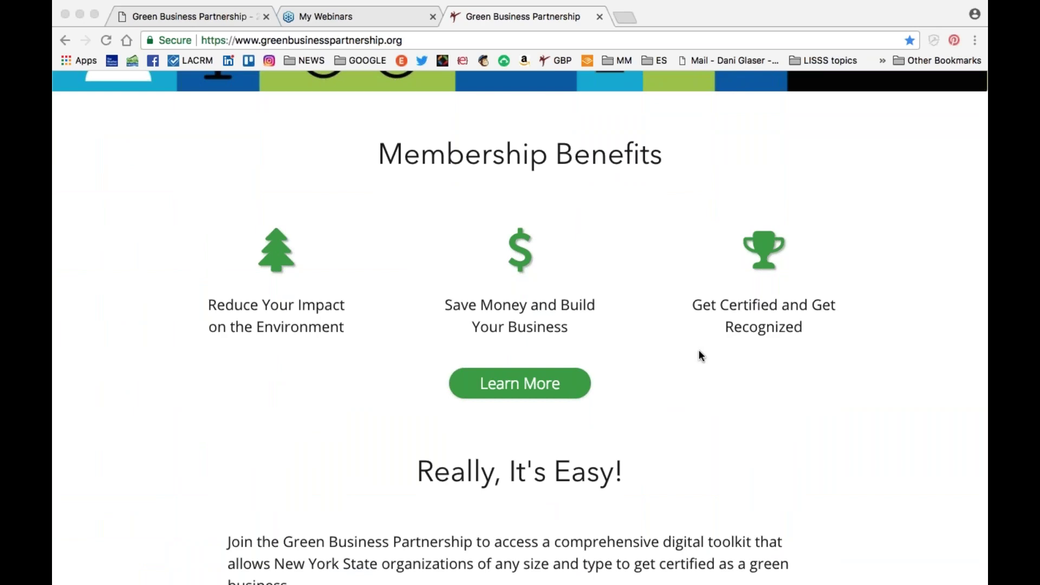
{"action": "scroll", "coordinate": [699, 356], "scroll_direction": "down", "scroll_amount": 15}
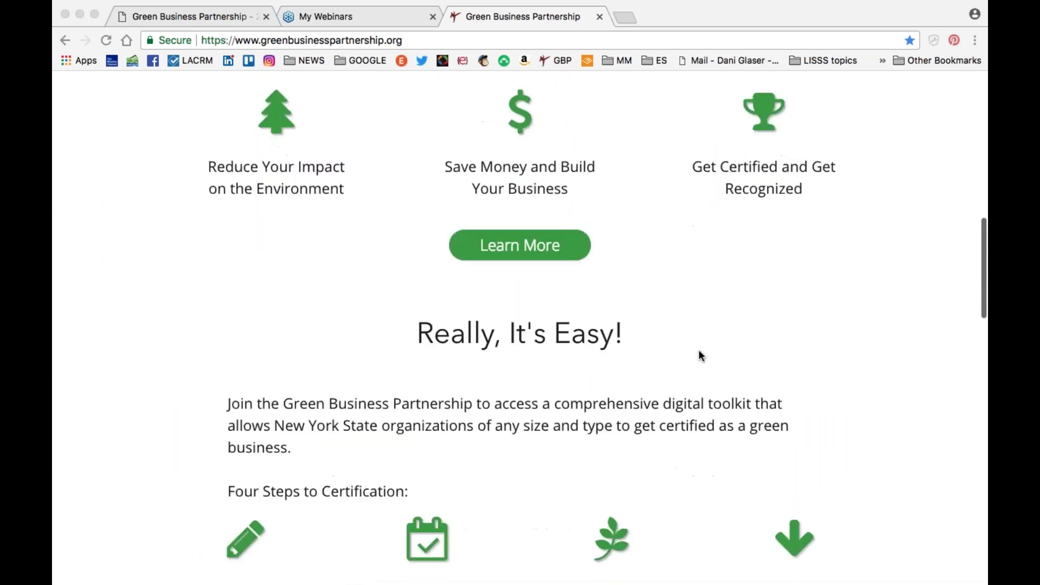
{"action": "scroll", "coordinate": [699, 356], "scroll_direction": "down", "scroll_amount": 20}
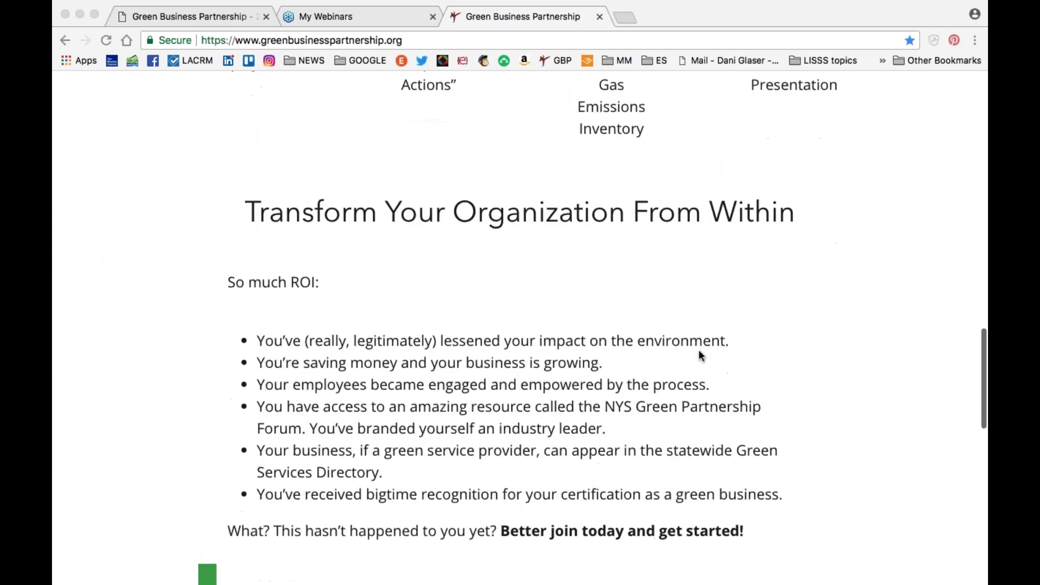
{"action": "scroll", "coordinate": [699, 356], "scroll_direction": "down", "scroll_amount": 3}
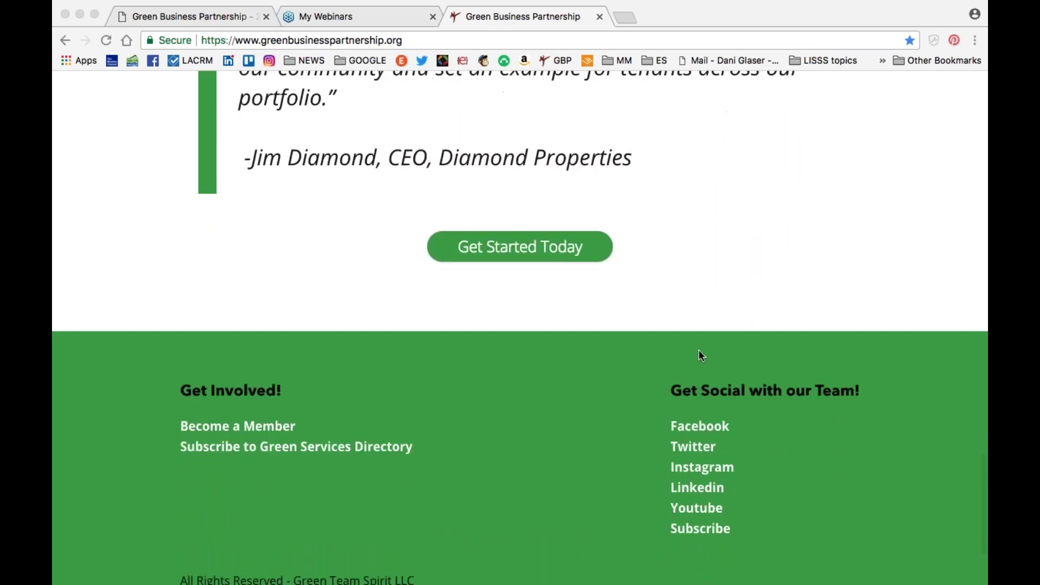
{"action": "scroll", "coordinate": [699, 356], "scroll_direction": "down", "scroll_amount": 2}
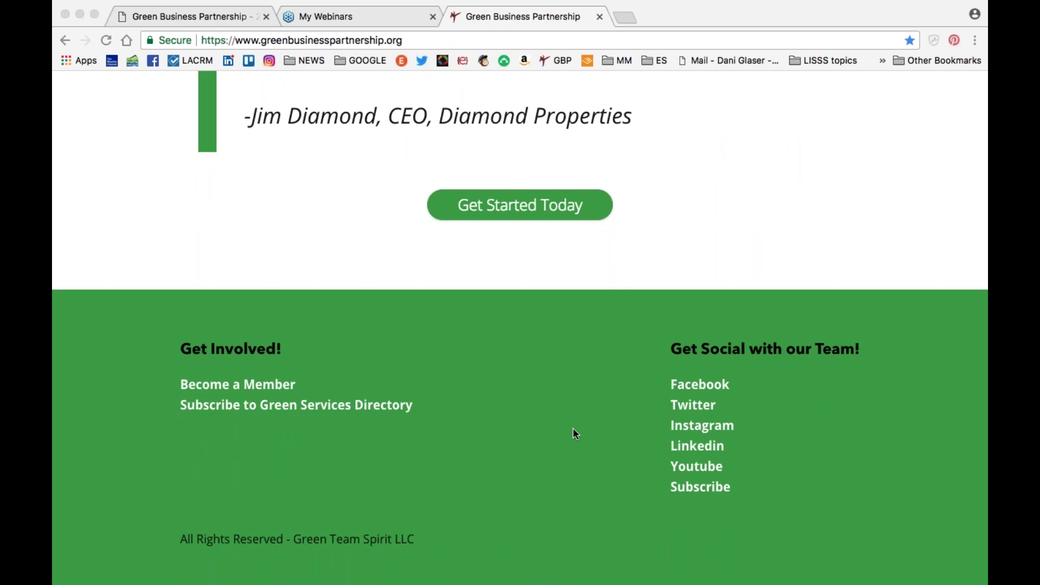
Step: Open the Members page from the home page's site navigation
{"action": "scroll", "coordinate": [574, 433], "scroll_direction": "up", "scroll_amount": 15}
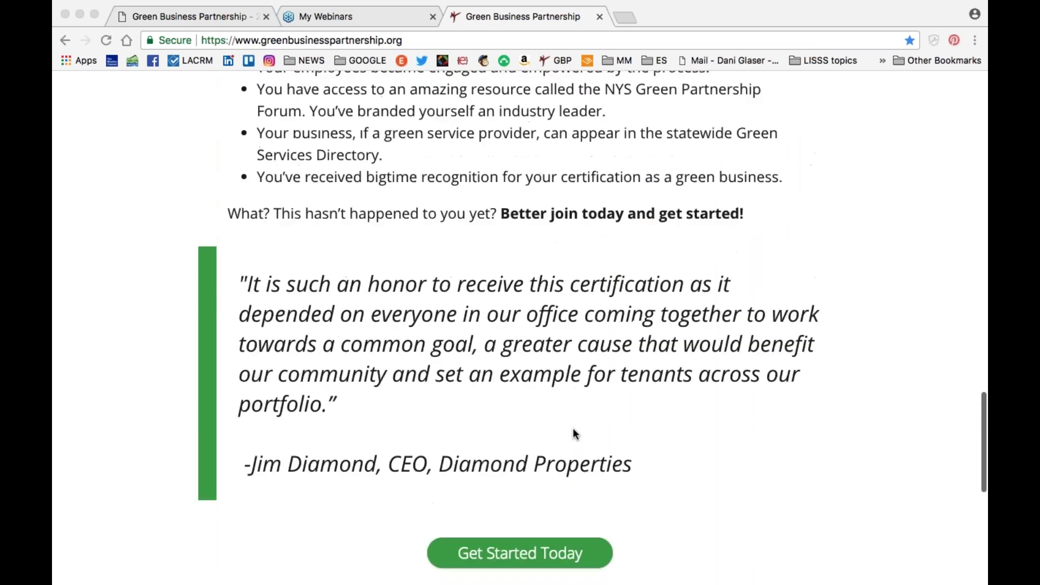
{"action": "scroll", "coordinate": [574, 434], "scroll_direction": "up", "scroll_amount": 15}
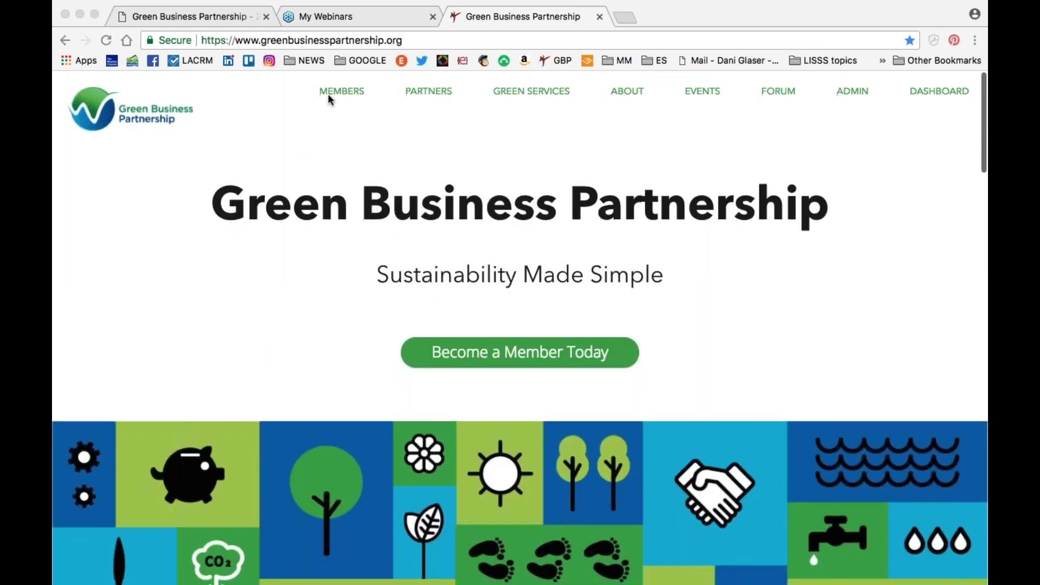
{"action": "left_click", "coordinate": [337, 92]}
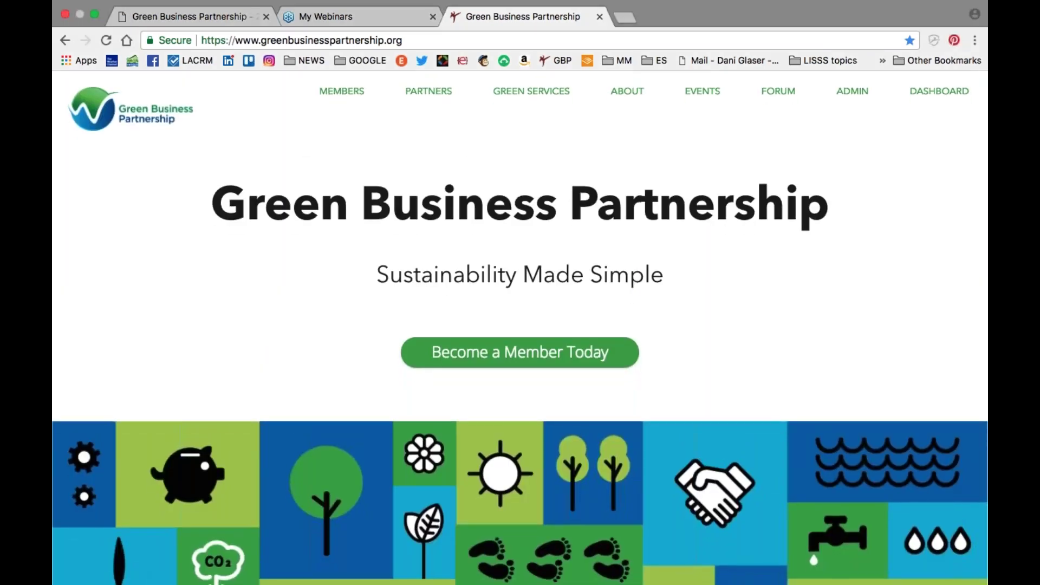
{"action": "left_click", "coordinate": [342, 91]}
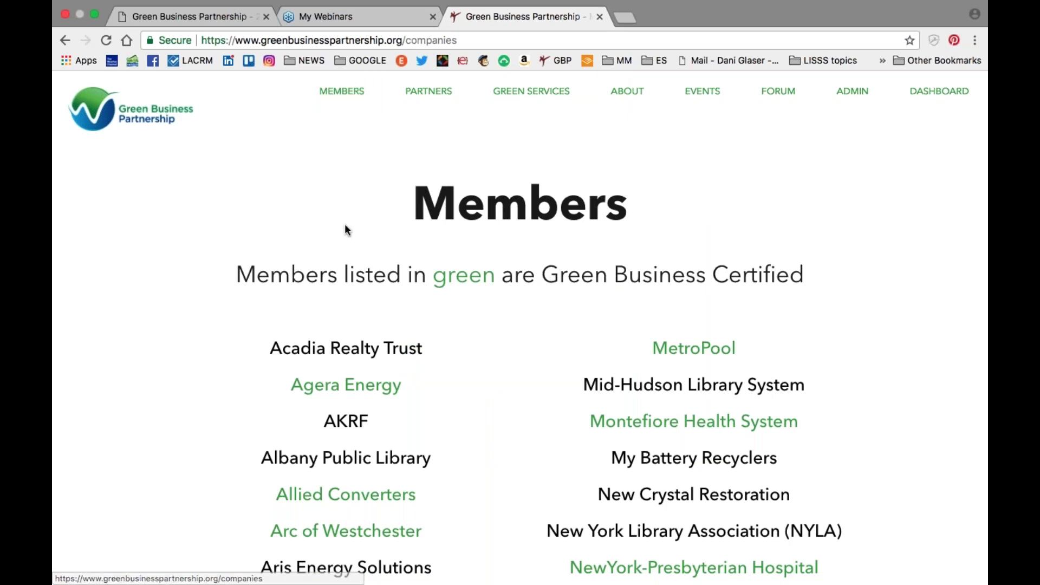
Step: Find the certified member Pell Wealth Partners in the member list and open its presentation
{"action": "scroll", "coordinate": [362, 248], "scroll_direction": "down", "scroll_amount": 3}
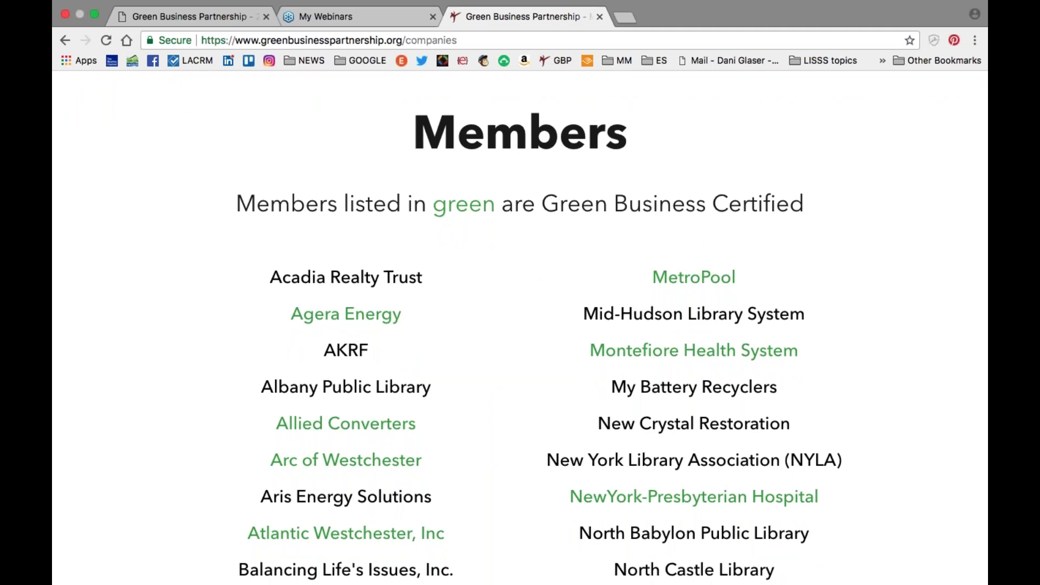
{"action": "scroll", "coordinate": [520, 325], "scroll_direction": "down", "scroll_amount": 3}
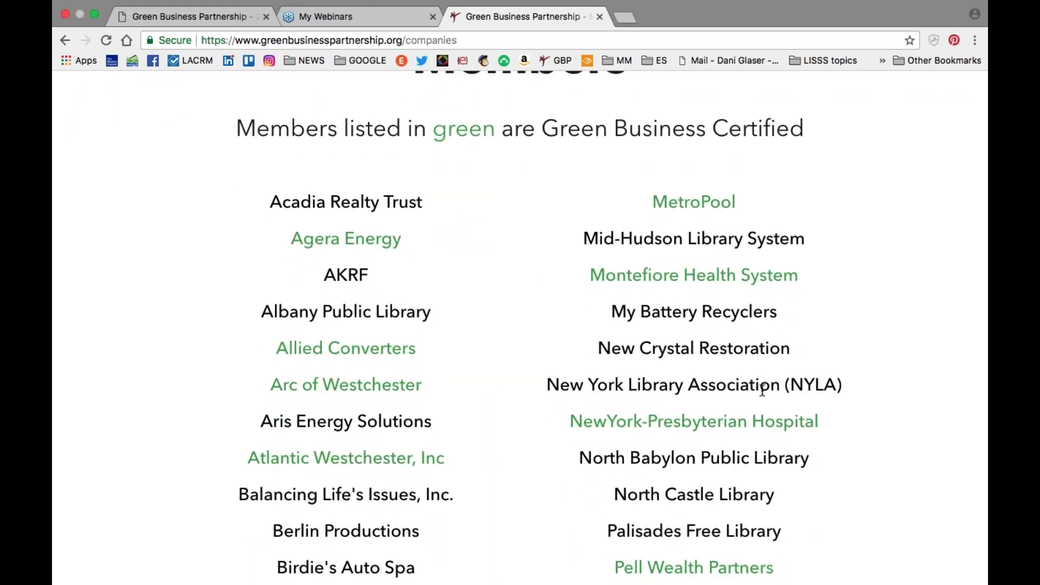
{"action": "scroll", "coordinate": [711, 368], "scroll_direction": "down", "scroll_amount": 8}
{"action": "left_click", "coordinate": [710, 367]}
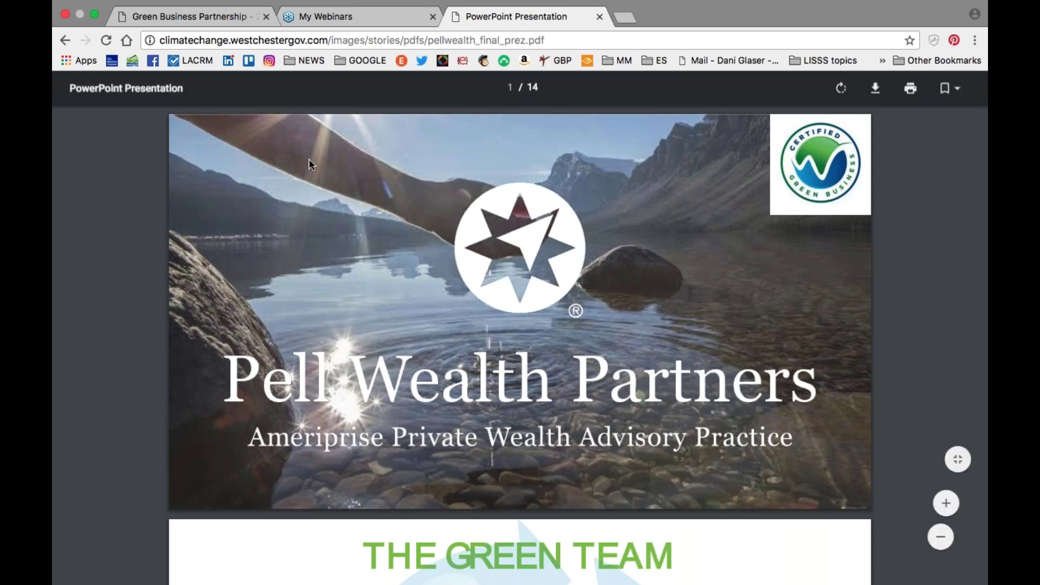
Step: Return from the presentation to the member list and look over more of the certified and non-certified members
{"action": "left_click", "coordinate": [64, 41]}
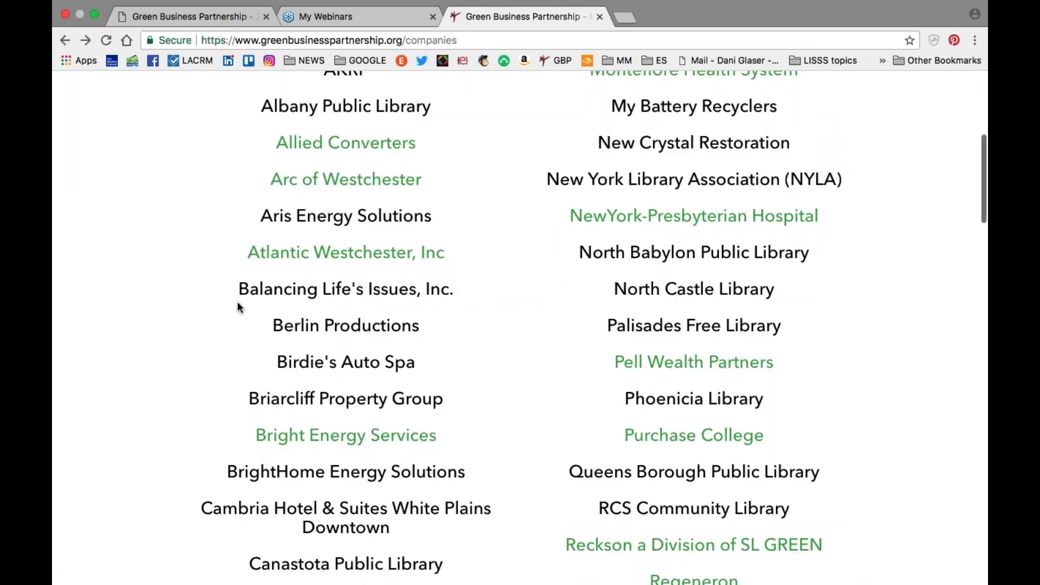
{"action": "scroll", "coordinate": [237, 302], "scroll_direction": "down", "scroll_amount": 2}
{"action": "scroll", "coordinate": [237, 306], "scroll_direction": "down", "scroll_amount": 1}
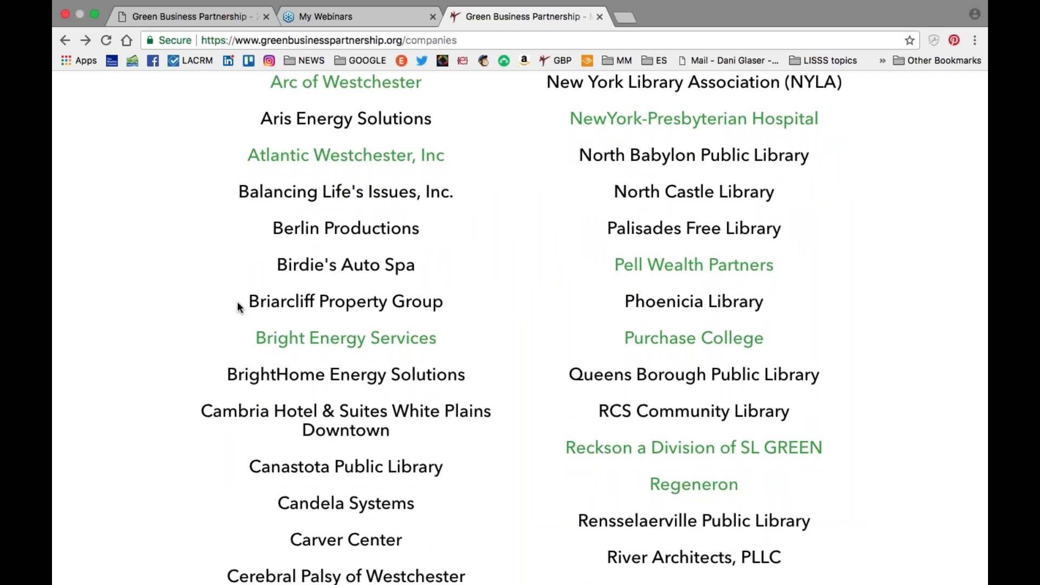
{"action": "scroll", "coordinate": [238, 304], "scroll_direction": "down", "scroll_amount": 1}
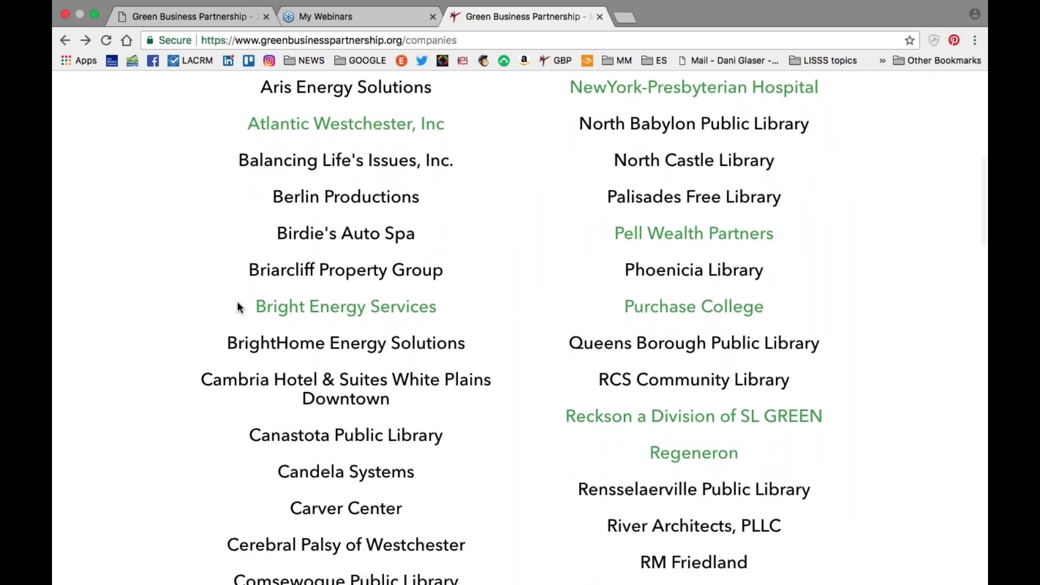
Step: Open the Partners page and read the descriptions of the lead partners in its Partners section
{"action": "scroll", "coordinate": [238, 307], "scroll_direction": "up", "scroll_amount": 3}
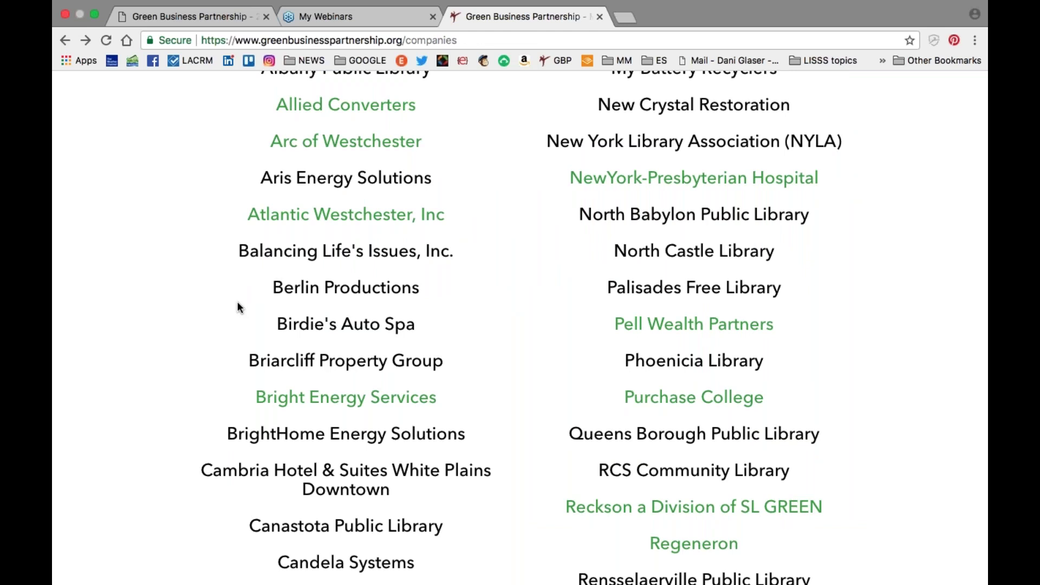
{"action": "scroll", "coordinate": [237, 304], "scroll_direction": "up", "scroll_amount": 10}
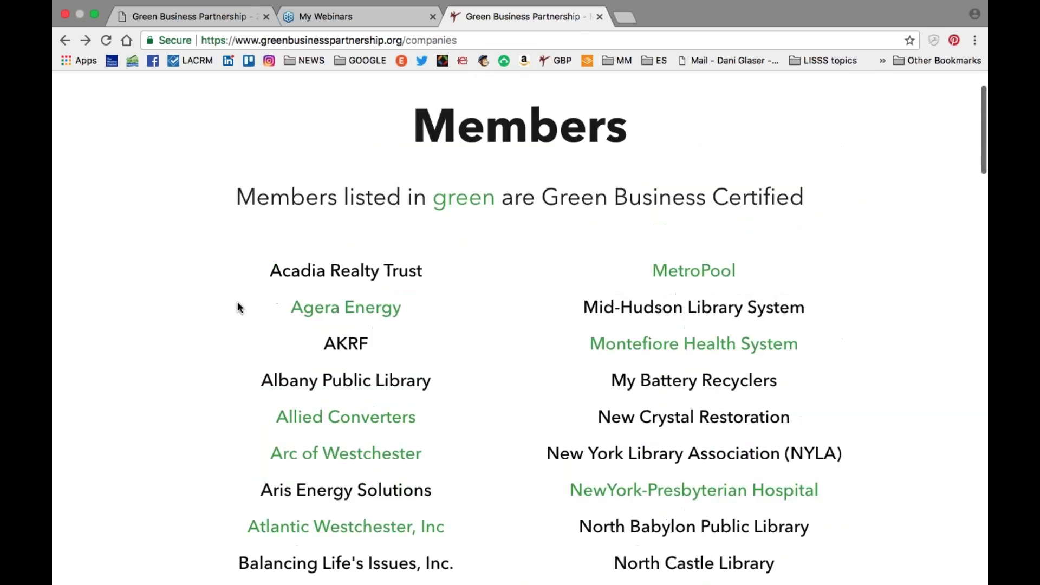
{"action": "left_click", "coordinate": [428, 94]}
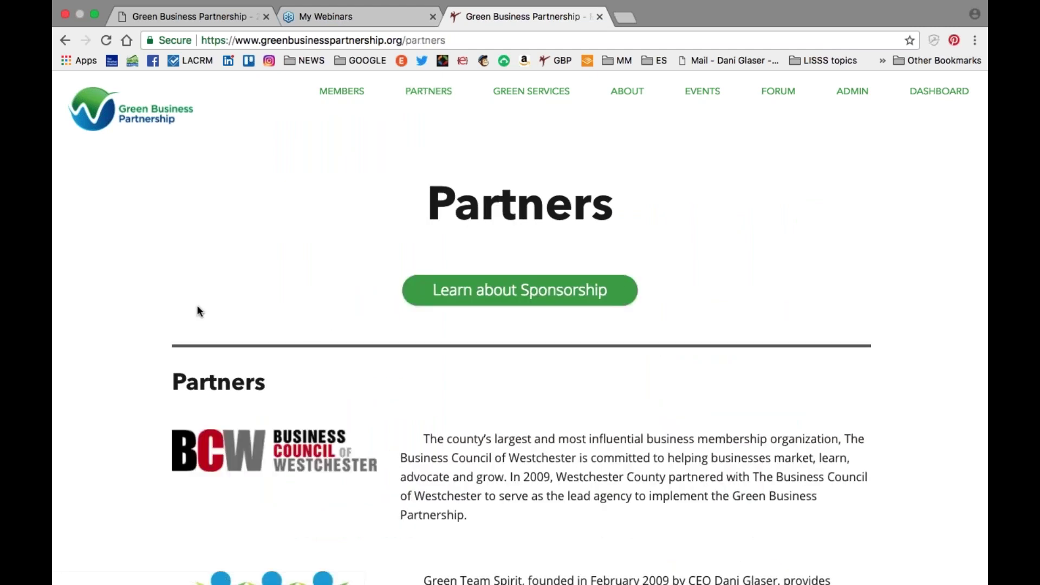
{"action": "scroll", "coordinate": [113, 373], "scroll_direction": "down", "scroll_amount": 3}
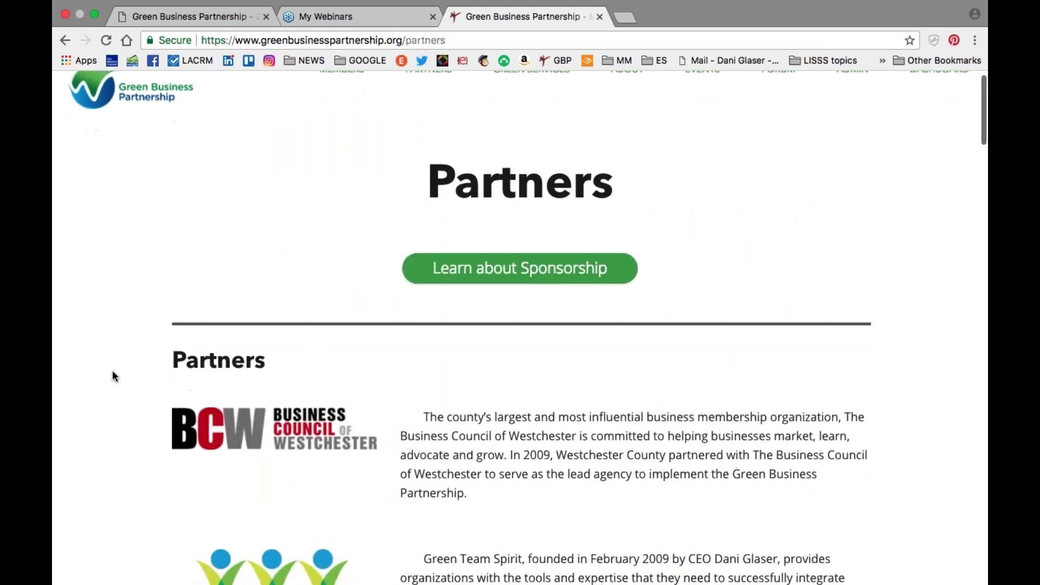
{"action": "scroll", "coordinate": [113, 375], "scroll_direction": "down", "scroll_amount": 1}
{"action": "scroll", "coordinate": [114, 374], "scroll_direction": "down", "scroll_amount": 3}
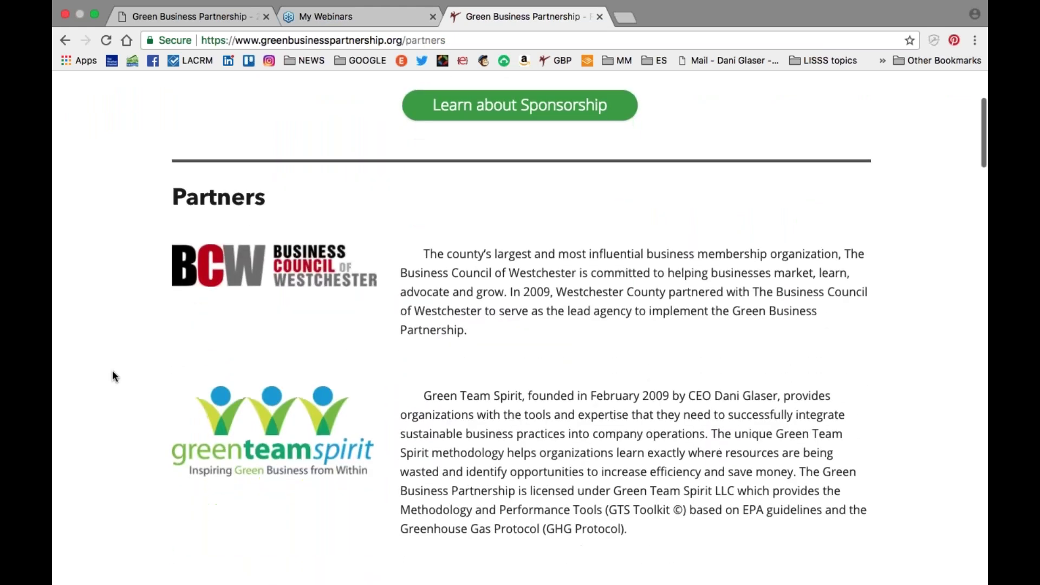
{"action": "scroll", "coordinate": [114, 373], "scroll_direction": "down", "scroll_amount": 1}
{"action": "scroll", "coordinate": [113, 374], "scroll_direction": "down", "scroll_amount": 2}
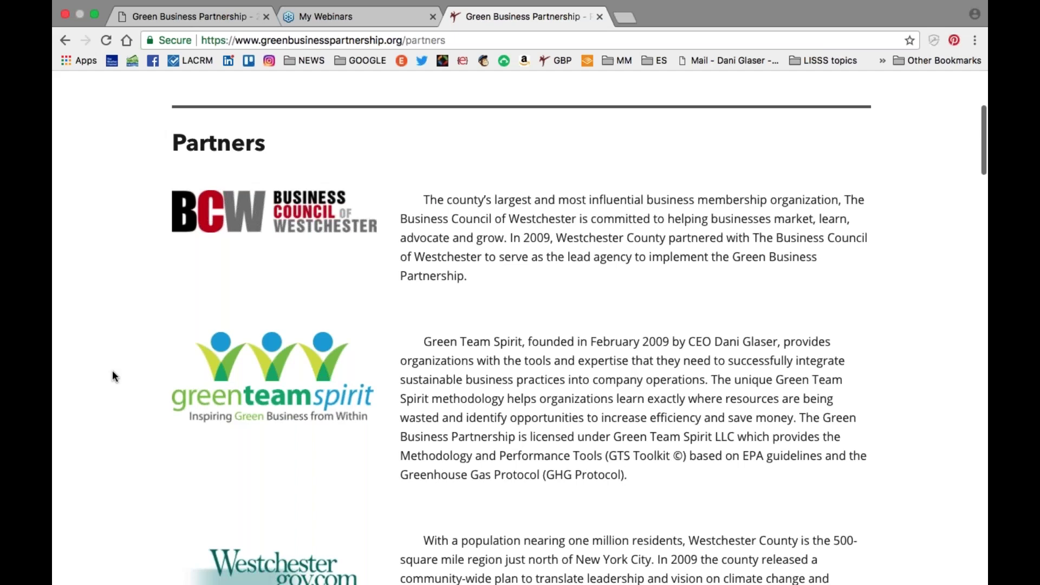
{"action": "scroll", "coordinate": [113, 374], "scroll_direction": "down", "scroll_amount": 7}
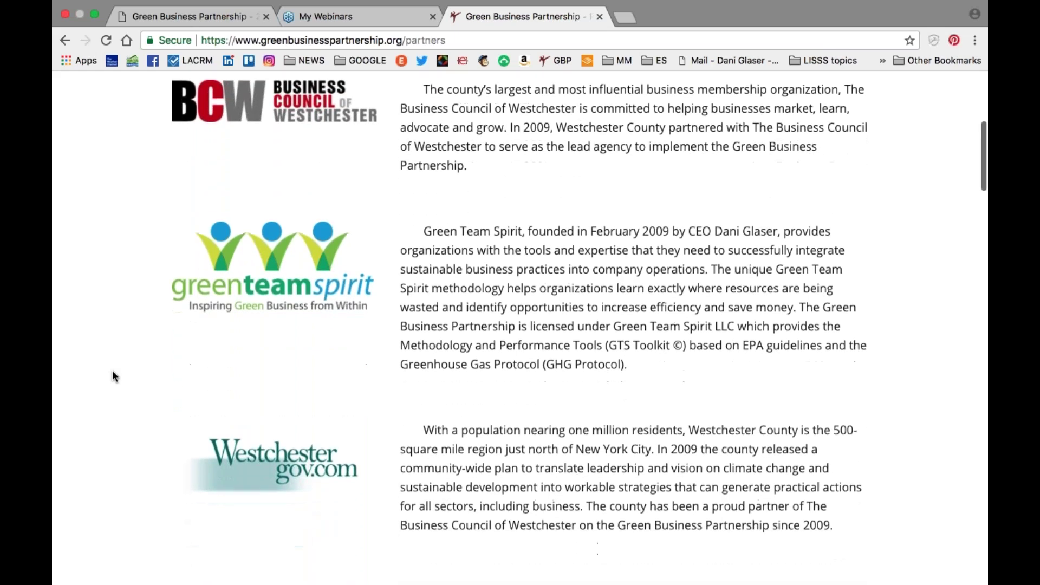
{"action": "scroll", "coordinate": [113, 375], "scroll_direction": "down", "scroll_amount": 1}
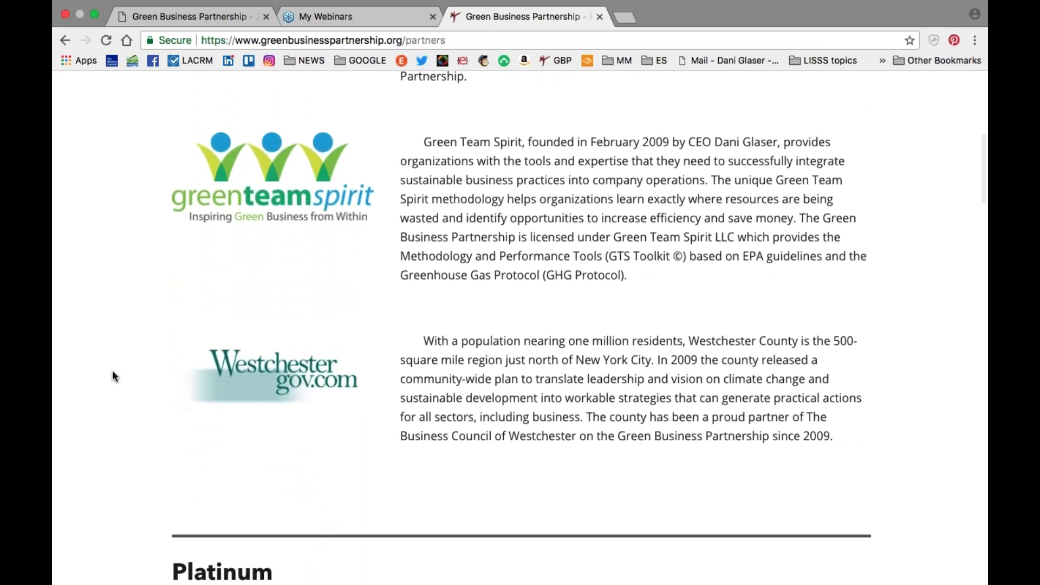
Step: Review the Platinum sponsors and their descriptions on the Partners page
{"action": "scroll", "coordinate": [113, 375], "scroll_direction": "down", "scroll_amount": 4}
{"action": "scroll", "coordinate": [112, 375], "scroll_direction": "down", "scroll_amount": 5}
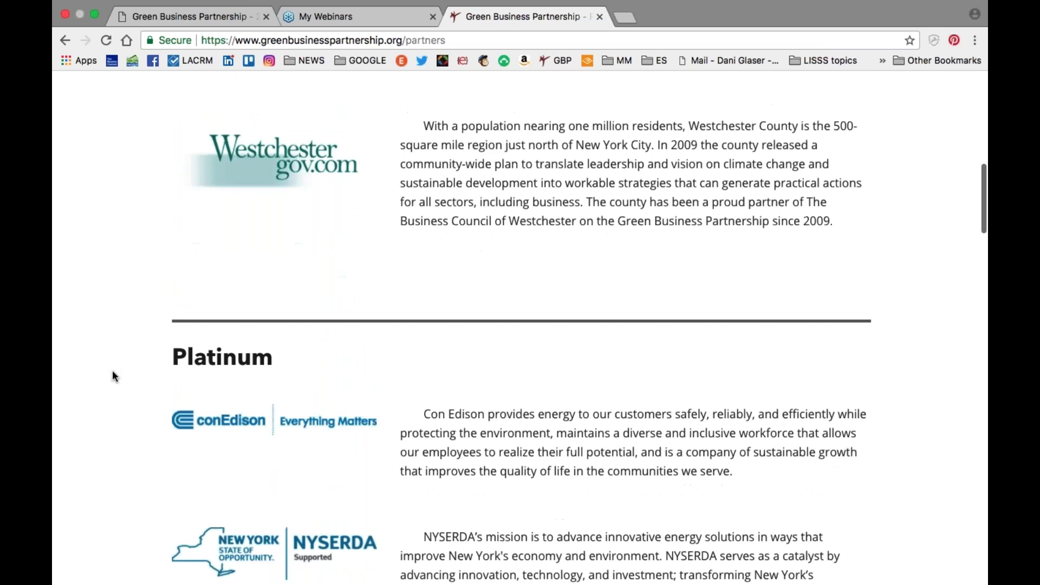
{"action": "scroll", "coordinate": [113, 375], "scroll_direction": "down", "scroll_amount": 4}
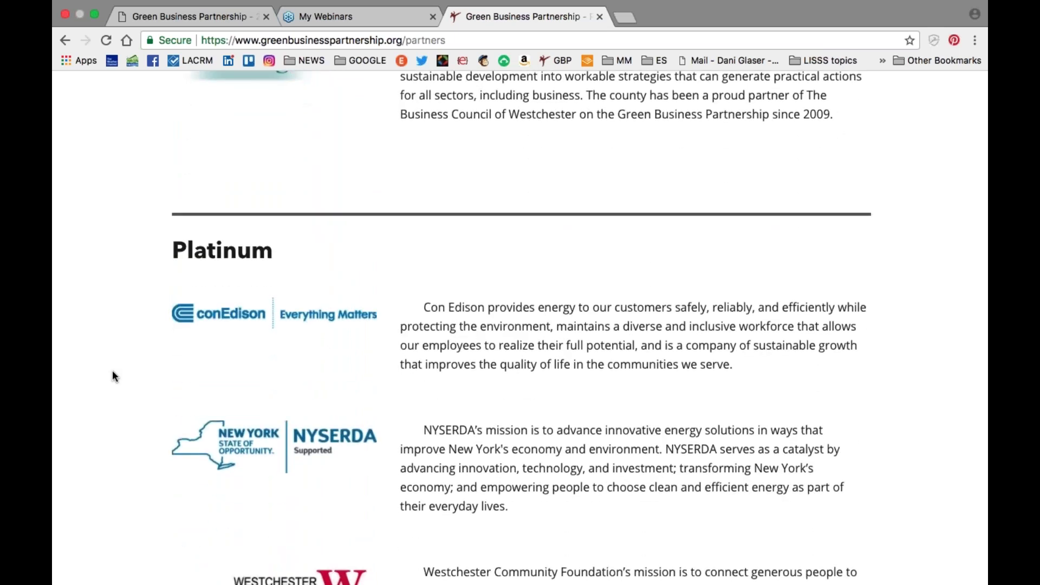
{"action": "scroll", "coordinate": [113, 375], "scroll_direction": "down", "scroll_amount": 2}
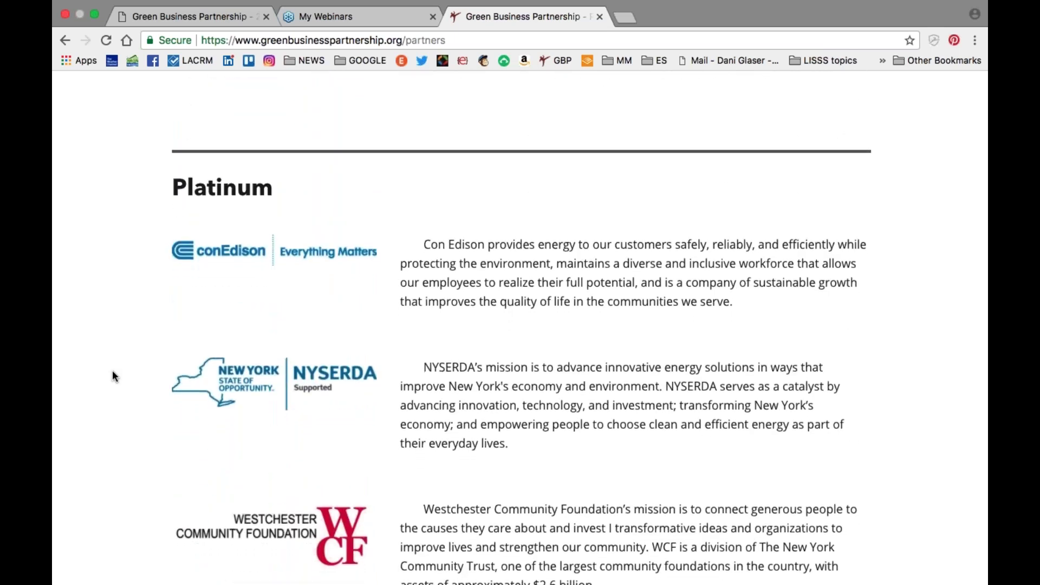
{"action": "scroll", "coordinate": [114, 375], "scroll_direction": "down", "scroll_amount": 2}
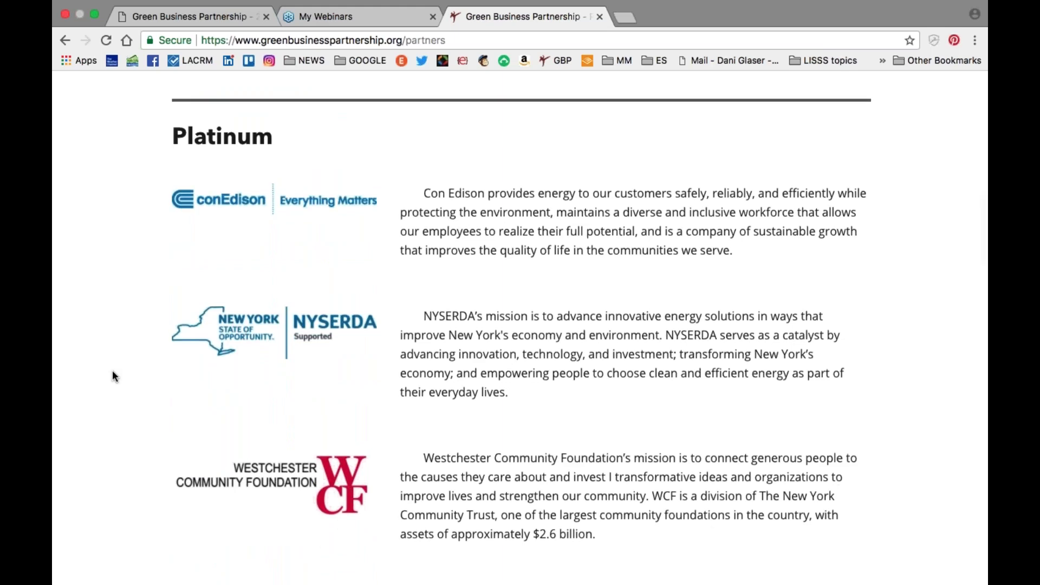
Step: Look through the Gold and Silver sponsors down to the Bronze section of the Partners page
{"action": "scroll", "coordinate": [113, 375], "scroll_direction": "down", "scroll_amount": 12}
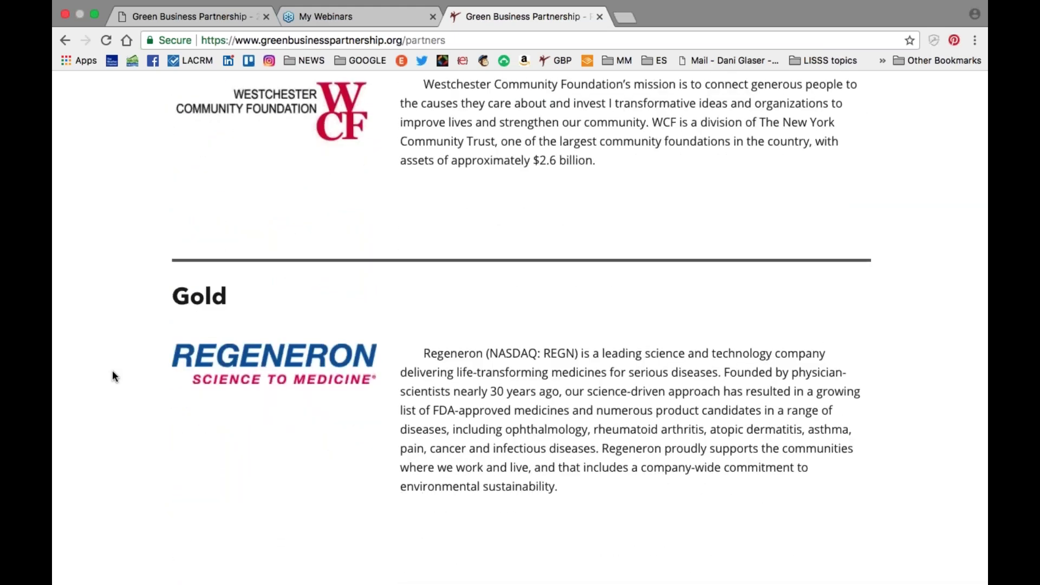
{"action": "scroll", "coordinate": [113, 374], "scroll_direction": "down", "scroll_amount": 6}
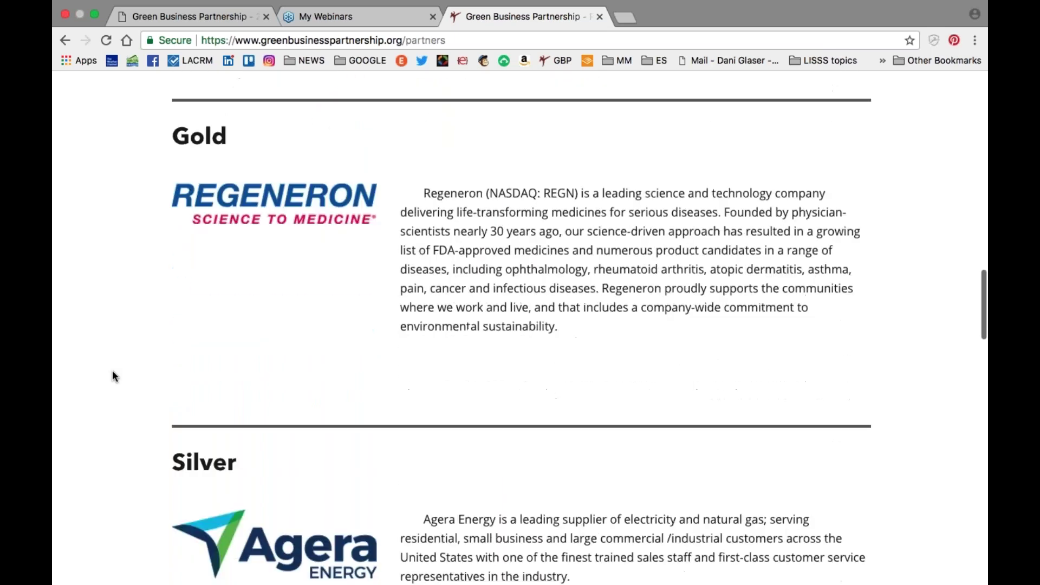
{"action": "scroll", "coordinate": [113, 375], "scroll_direction": "down", "scroll_amount": 8}
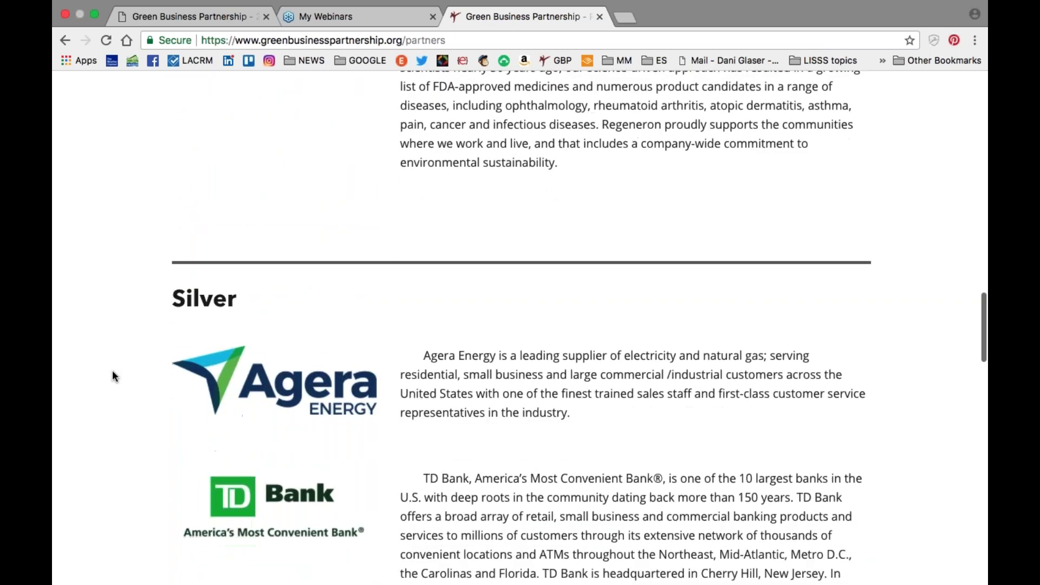
{"action": "scroll", "coordinate": [112, 374], "scroll_direction": "down", "scroll_amount": 3}
{"action": "scroll", "coordinate": [112, 374], "scroll_direction": "down", "scroll_amount": 11}
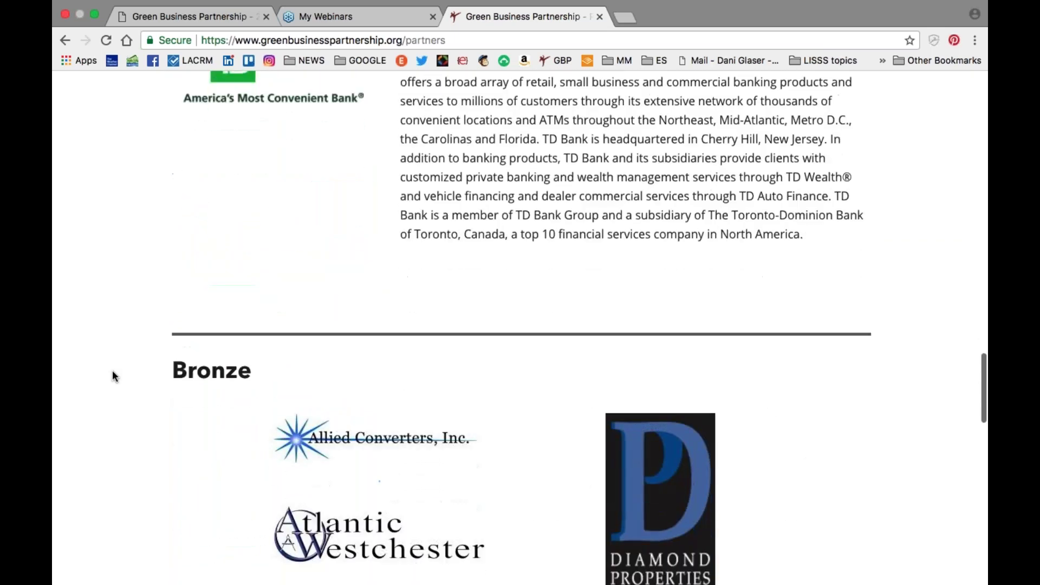
Step: Review the logos of all sponsors in the Bronze section of the Partners page
{"action": "scroll", "coordinate": [112, 373], "scroll_direction": "down", "scroll_amount": 4}
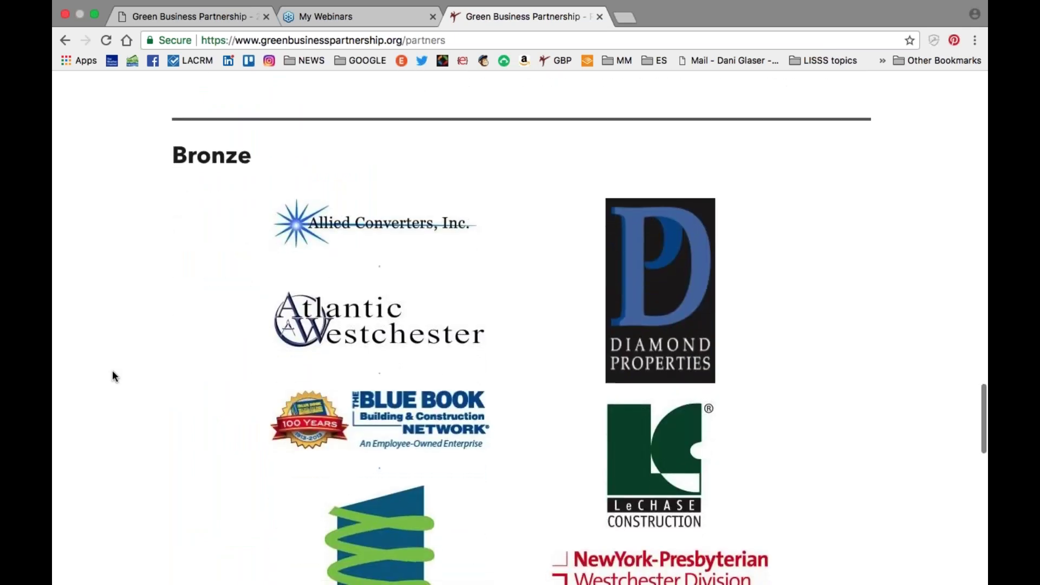
{"action": "scroll", "coordinate": [113, 375], "scroll_direction": "down", "scroll_amount": 2}
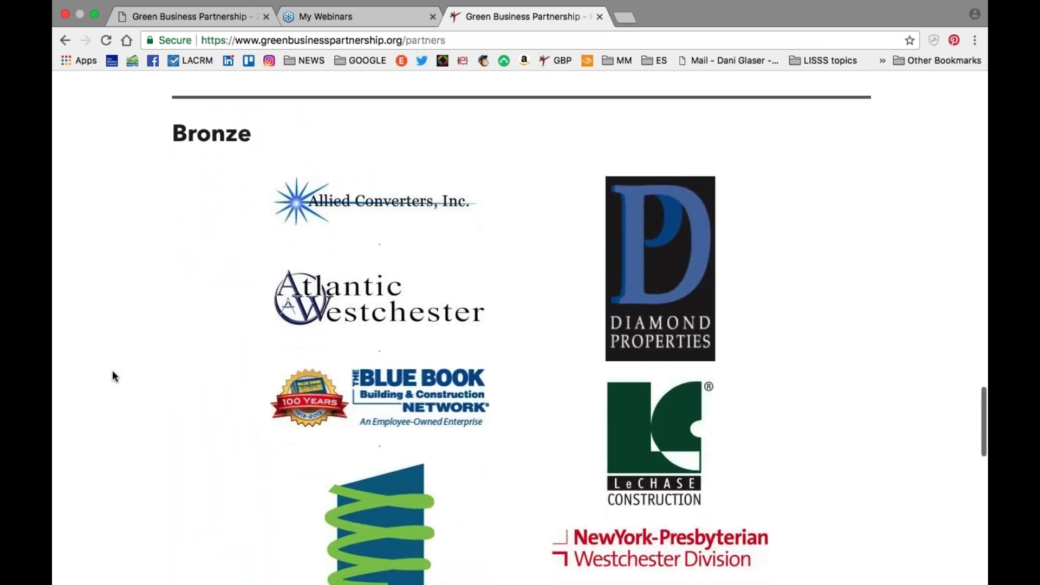
{"action": "scroll", "coordinate": [113, 376], "scroll_direction": "down", "scroll_amount": 1}
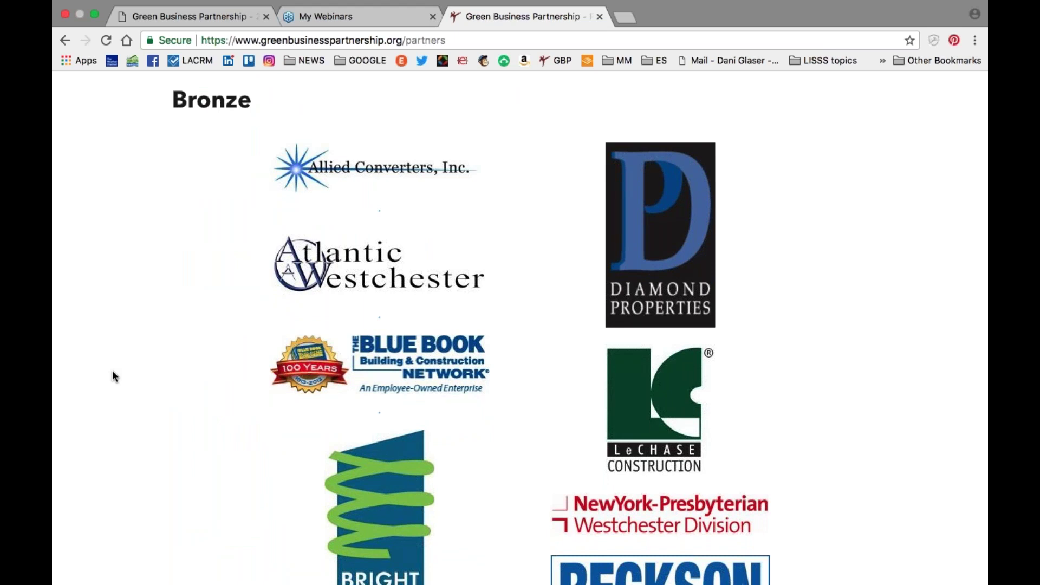
{"action": "scroll", "coordinate": [113, 373], "scroll_direction": "down", "scroll_amount": 2}
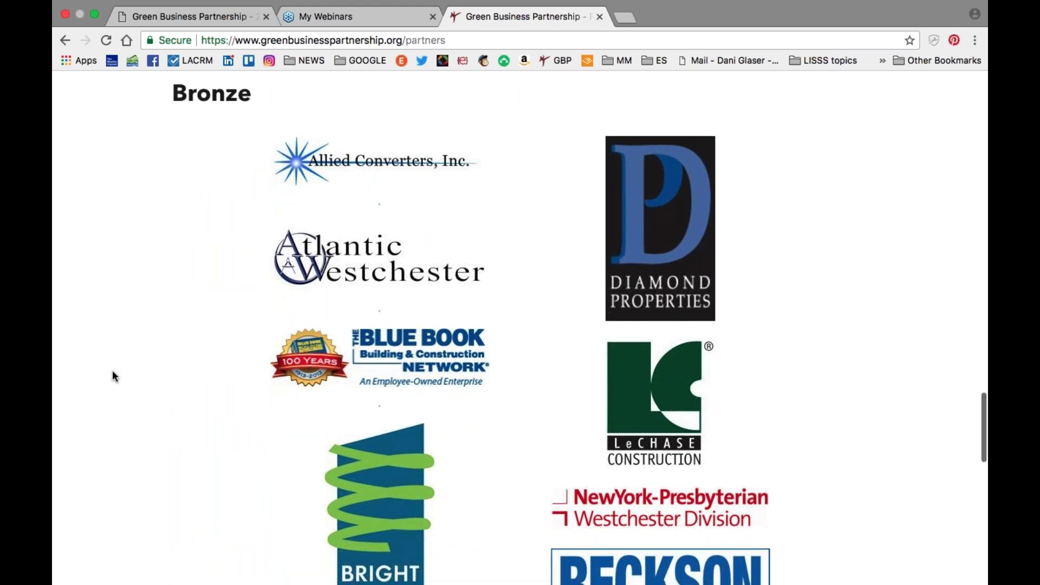
{"action": "scroll", "coordinate": [113, 373], "scroll_direction": "down", "scroll_amount": 2}
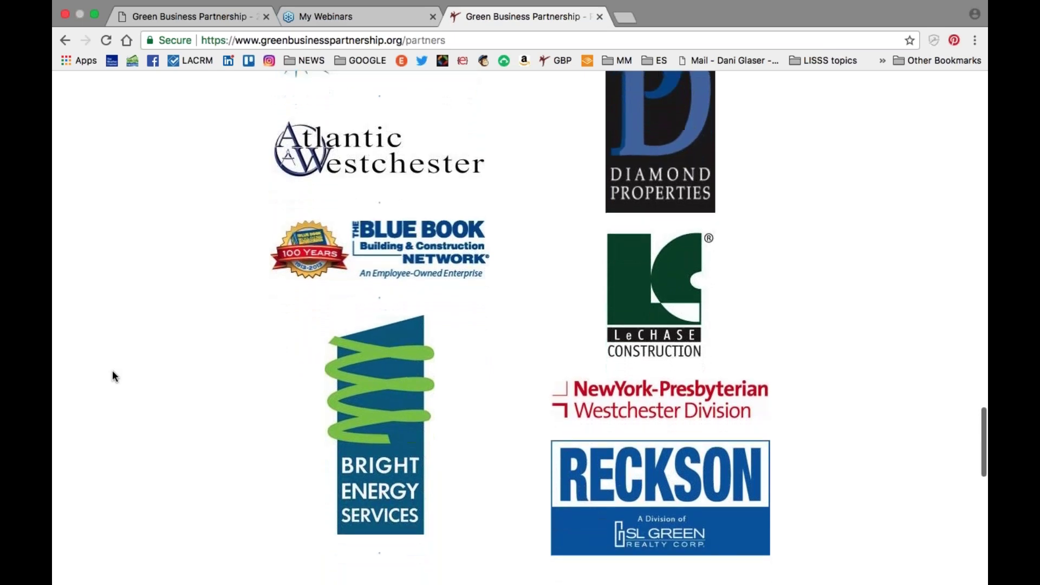
{"action": "scroll", "coordinate": [114, 375], "scroll_direction": "down", "scroll_amount": 4}
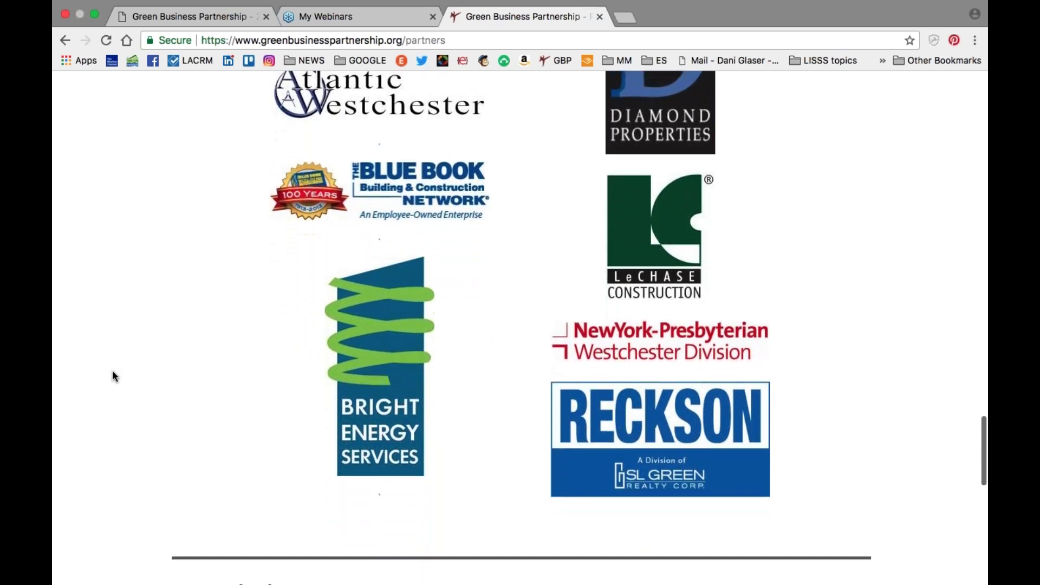
Step: View the Association Partners section at the end of the Partners page
{"action": "scroll", "coordinate": [113, 374], "scroll_direction": "down", "scroll_amount": 3}
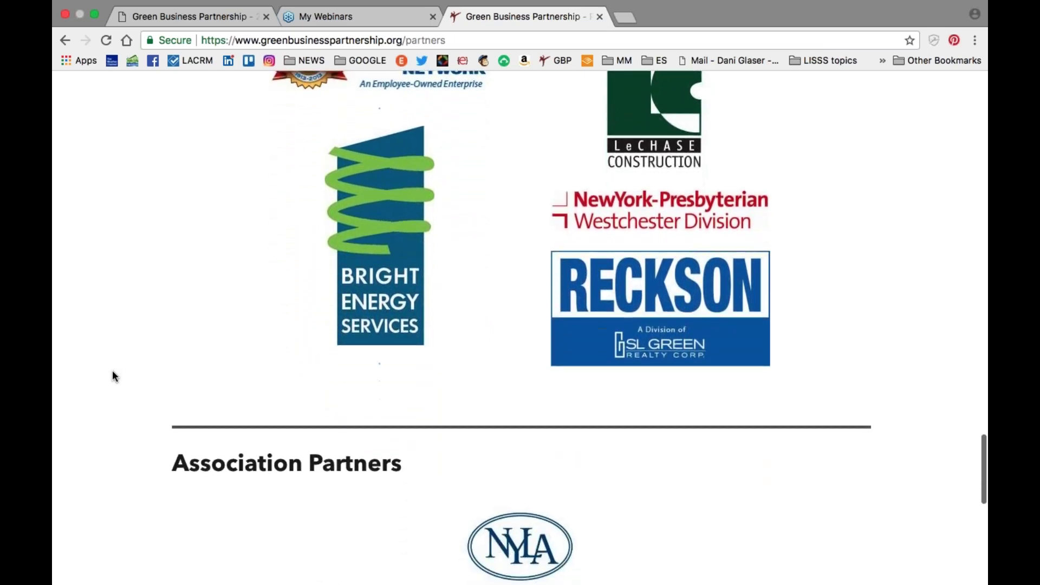
{"action": "scroll", "coordinate": [113, 374], "scroll_direction": "down", "scroll_amount": 3}
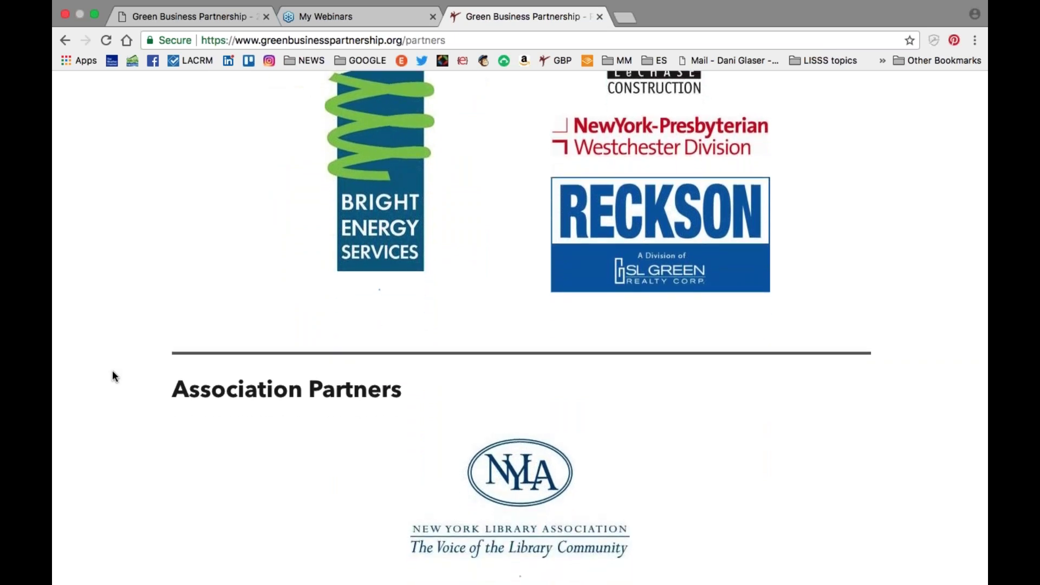
{"action": "scroll", "coordinate": [113, 373], "scroll_direction": "down", "scroll_amount": 5}
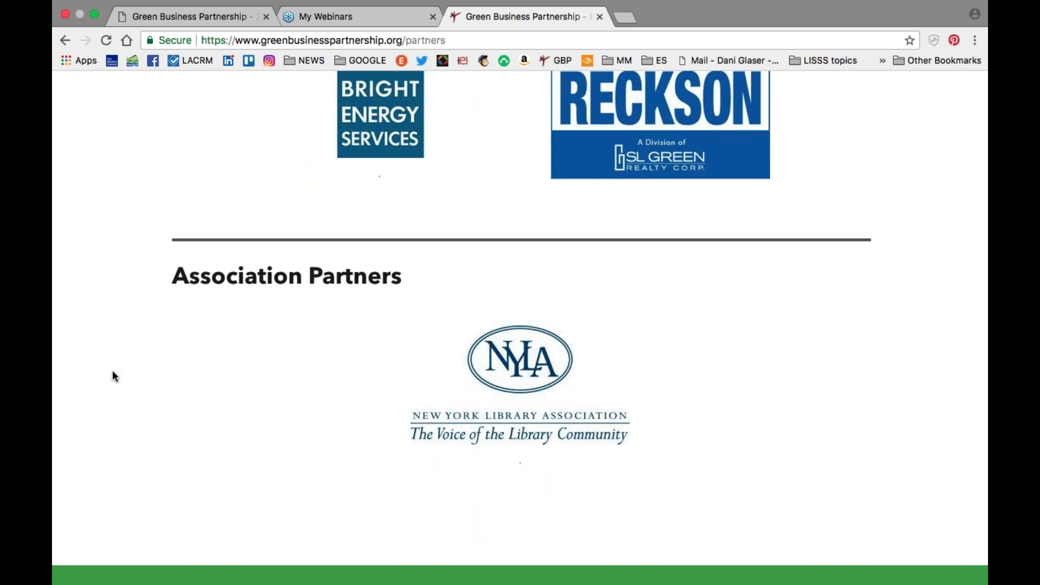
{"action": "scroll", "coordinate": [112, 374], "scroll_direction": "down", "scroll_amount": 1}
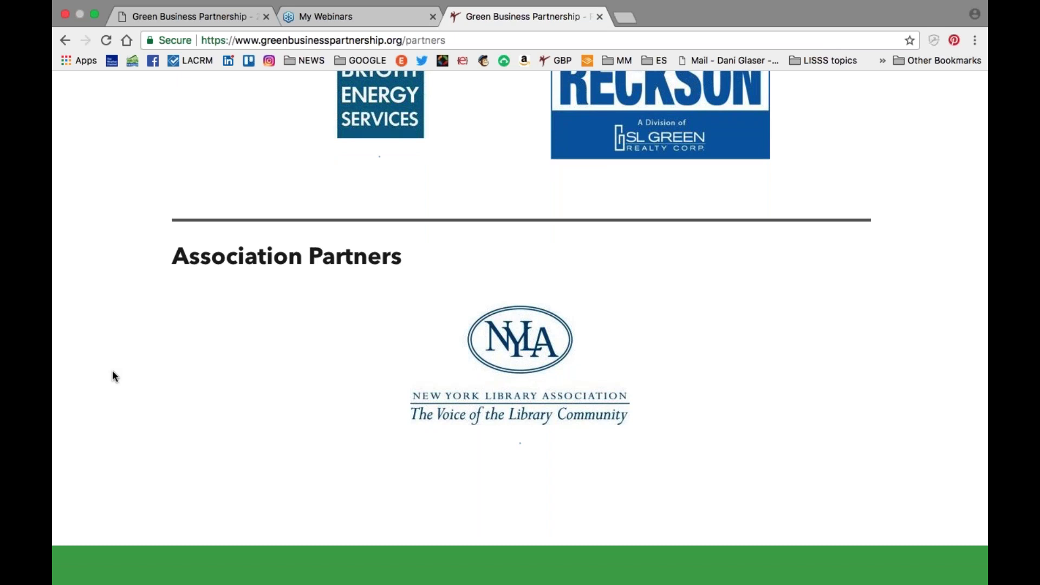
Step: Open the Green Services Directory and read its subscriber offer and the start of the company listings
{"action": "scroll", "coordinate": [113, 374], "scroll_direction": "up", "scroll_amount": 15}
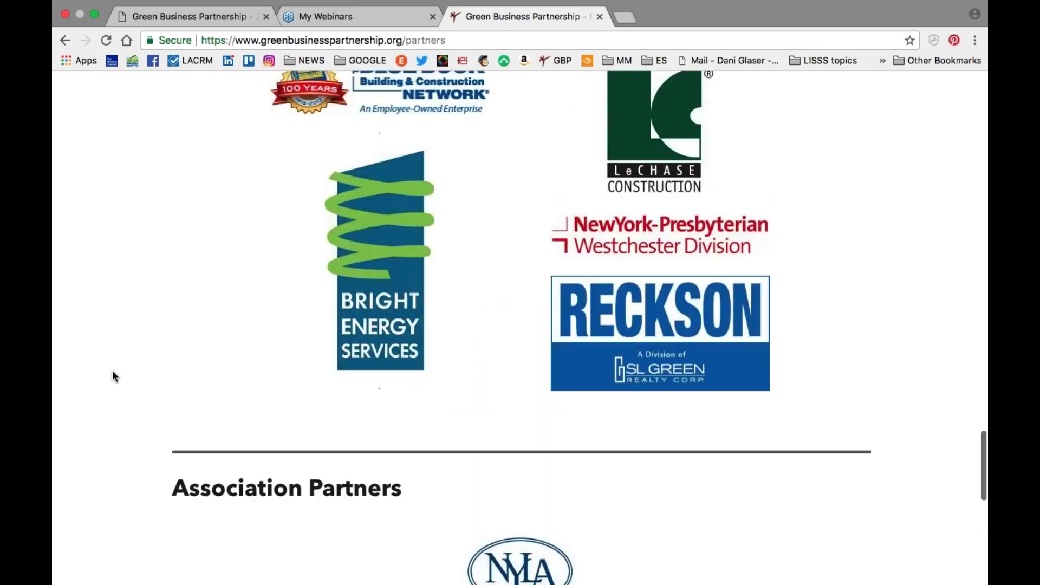
{"action": "scroll", "coordinate": [113, 374], "scroll_direction": "up", "scroll_amount": 1}
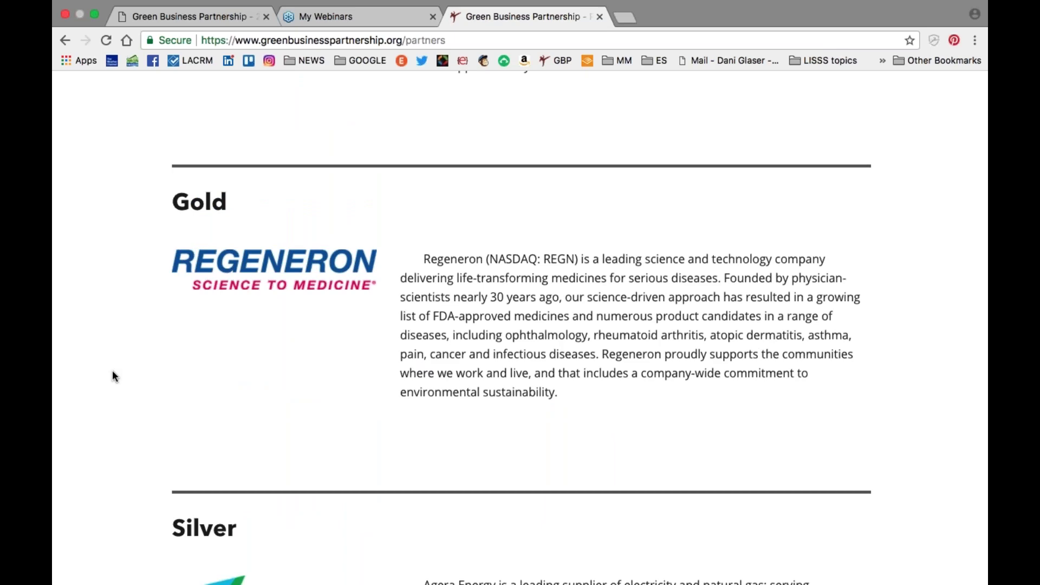
{"action": "scroll", "coordinate": [430, 216], "scroll_direction": "up", "scroll_amount": 15}
{"action": "scroll", "coordinate": [430, 216], "scroll_direction": "up", "scroll_amount": 10}
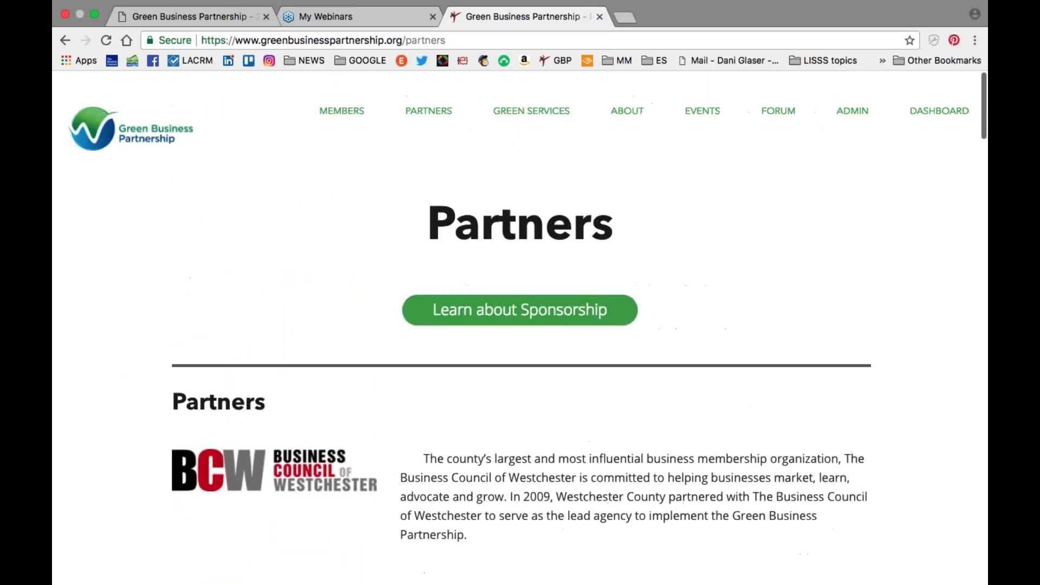
{"action": "left_click", "coordinate": [521, 91]}
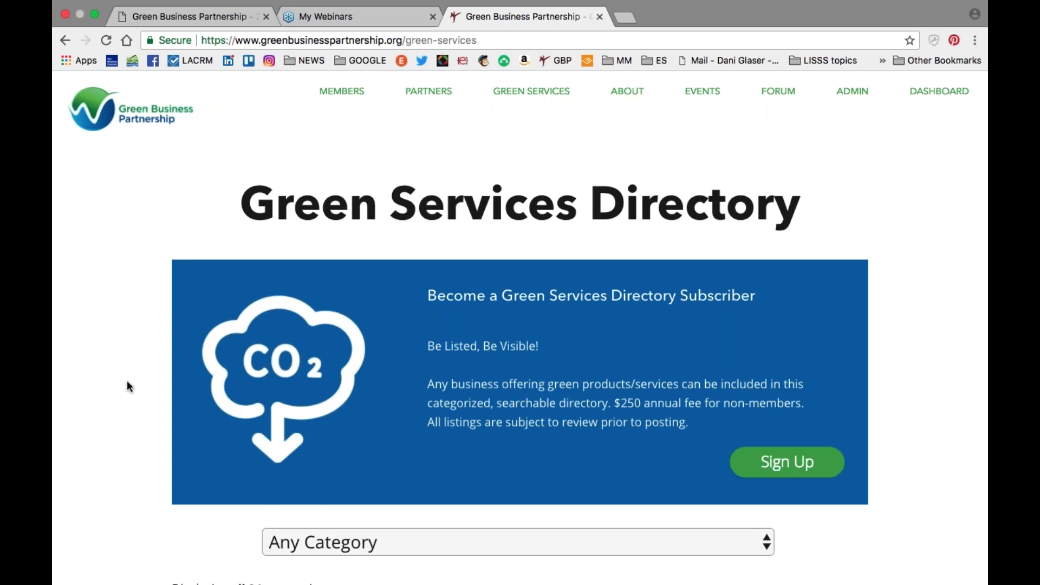
{"action": "scroll", "coordinate": [127, 384], "scroll_direction": "down", "scroll_amount": 2}
{"action": "scroll", "coordinate": [128, 383], "scroll_direction": "down", "scroll_amount": 1}
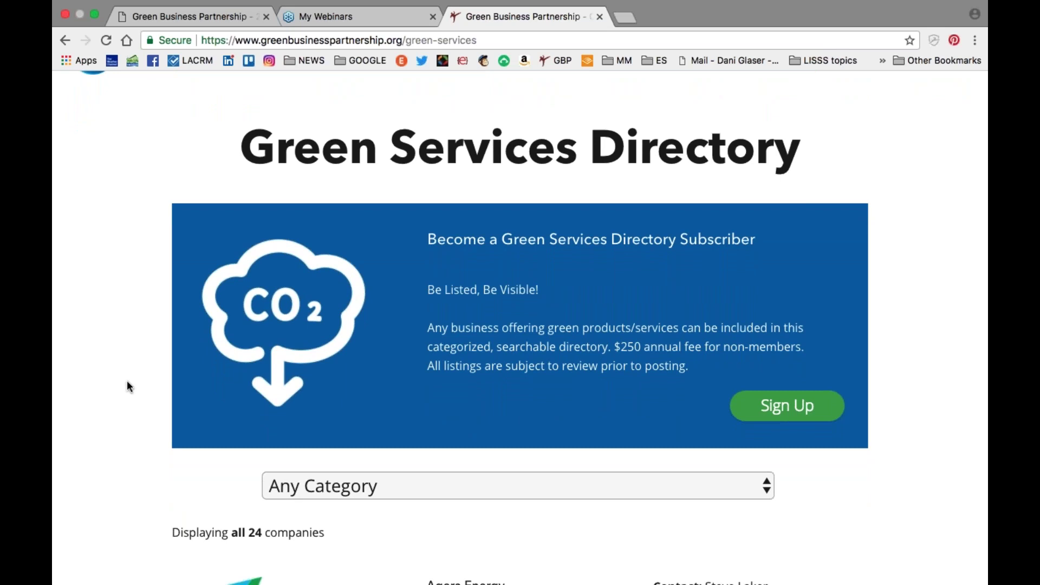
{"action": "scroll", "coordinate": [127, 380], "scroll_direction": "down", "scroll_amount": 1}
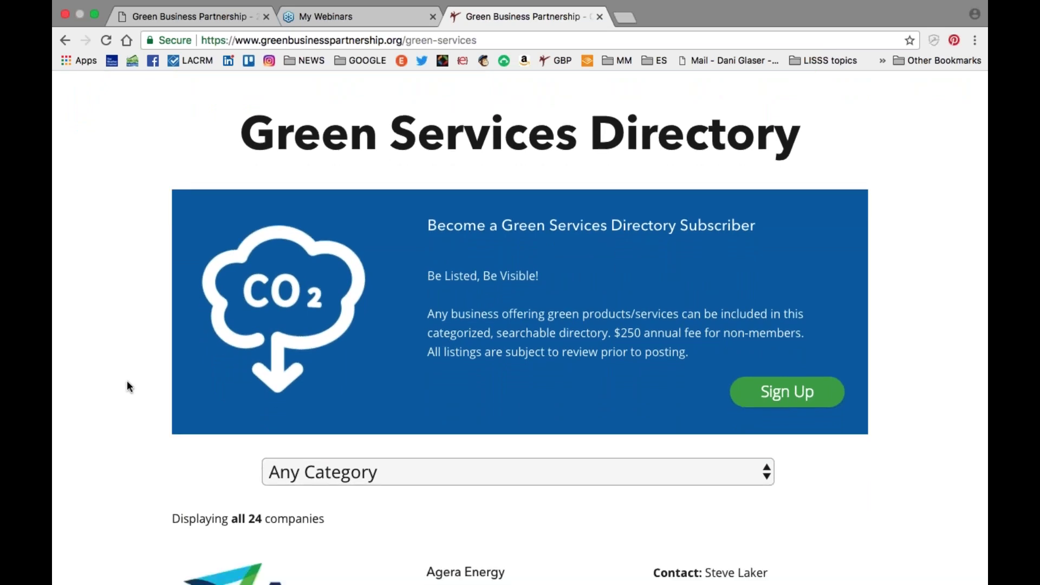
{"action": "scroll", "coordinate": [127, 381], "scroll_direction": "down", "scroll_amount": 1}
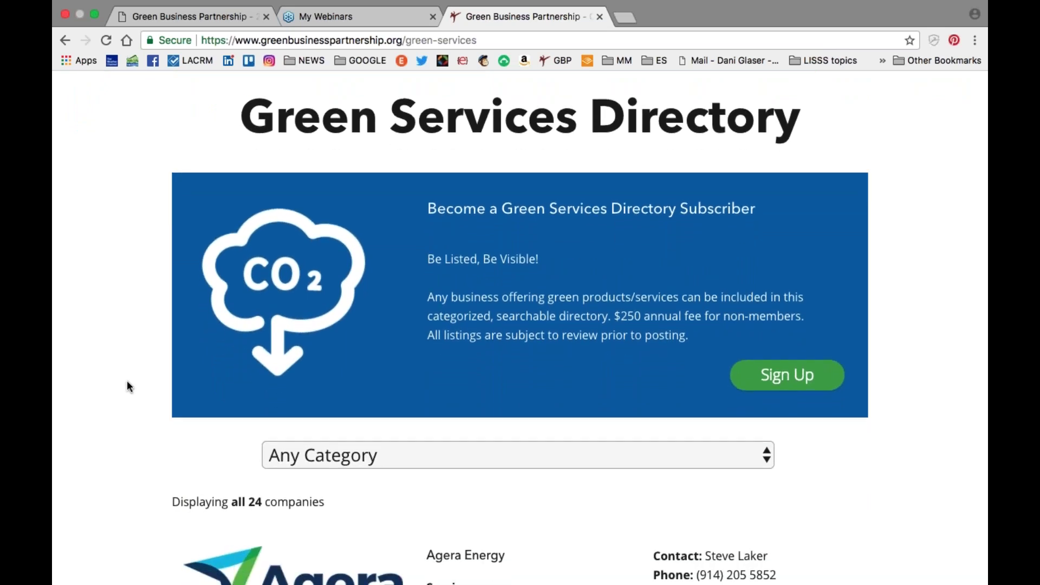
Step: Browse the company listings in the Green Services Directory as far as New Crystal Restoration
{"action": "scroll", "coordinate": [127, 380], "scroll_direction": "down", "scroll_amount": 15}
{"action": "scroll", "coordinate": [126, 385], "scroll_direction": "down", "scroll_amount": 20}
{"action": "scroll", "coordinate": [127, 386], "scroll_direction": "down", "scroll_amount": 20}
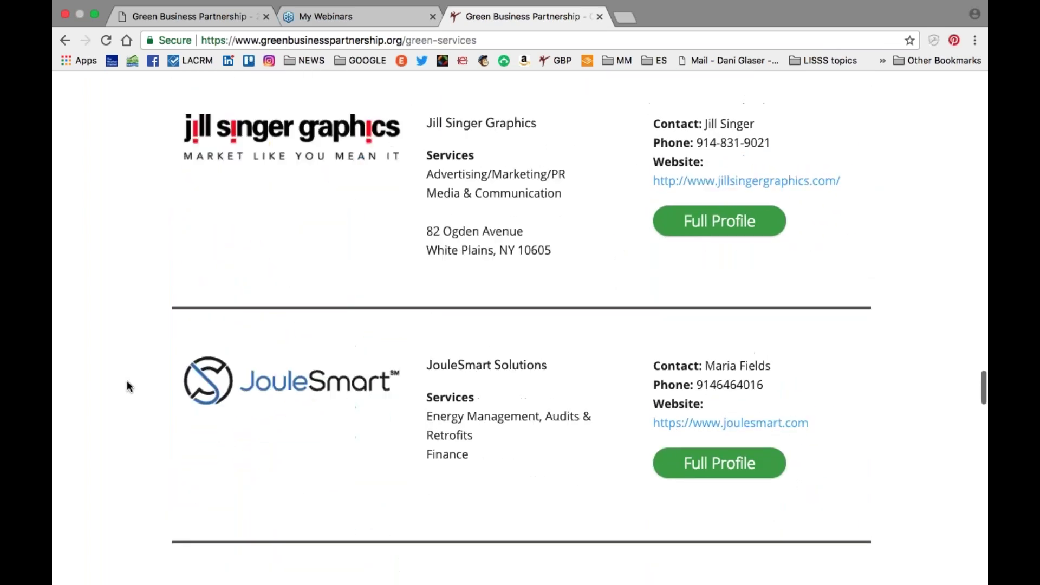
{"action": "scroll", "coordinate": [128, 382], "scroll_direction": "down", "scroll_amount": 15}
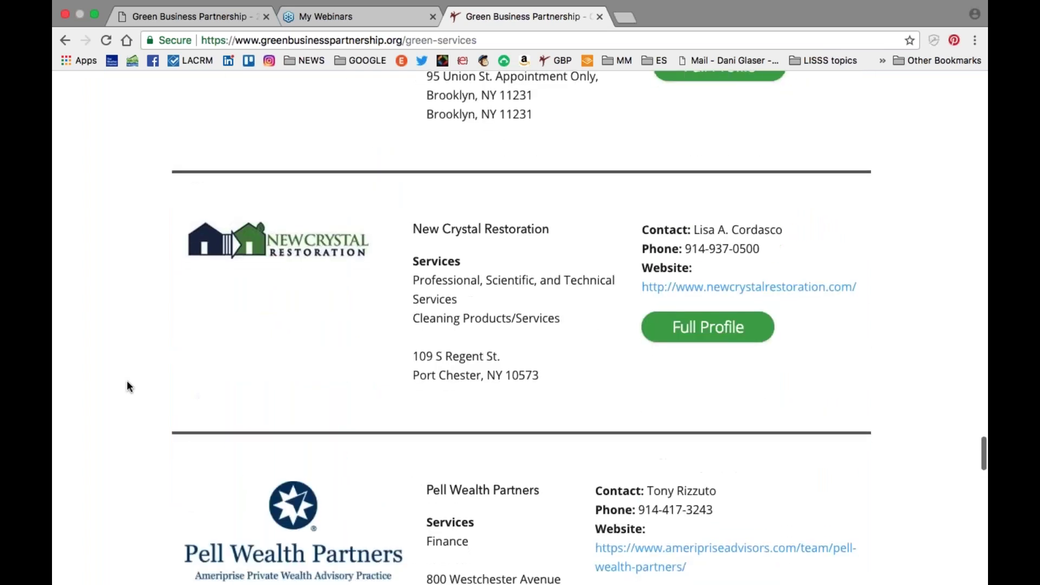
Step: Open New Crystal Restoration's full profile and look over its description, address and map
{"action": "left_click", "coordinate": [726, 335]}
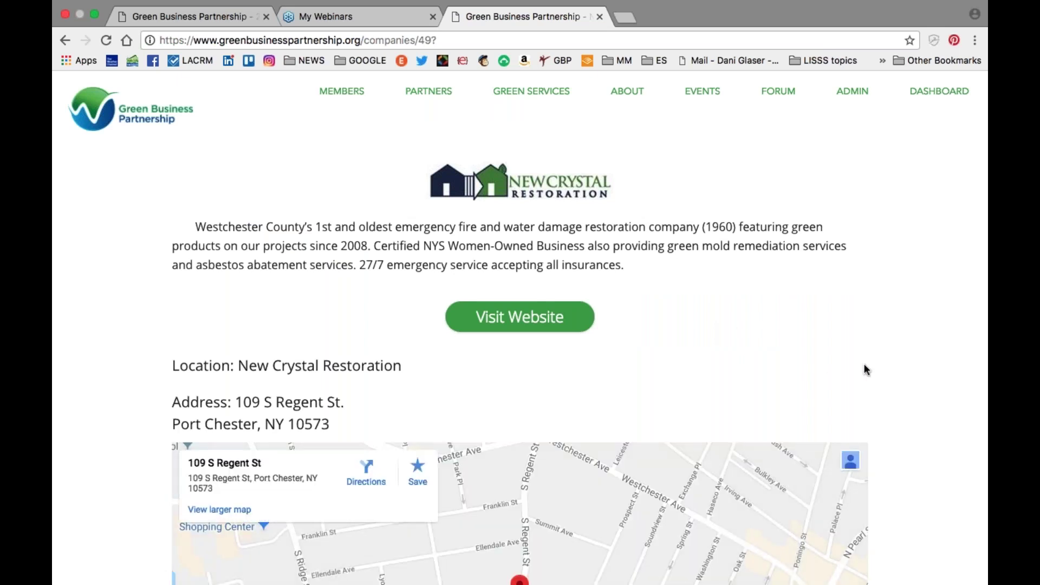
{"action": "scroll", "coordinate": [865, 369], "scroll_direction": "down", "scroll_amount": 2}
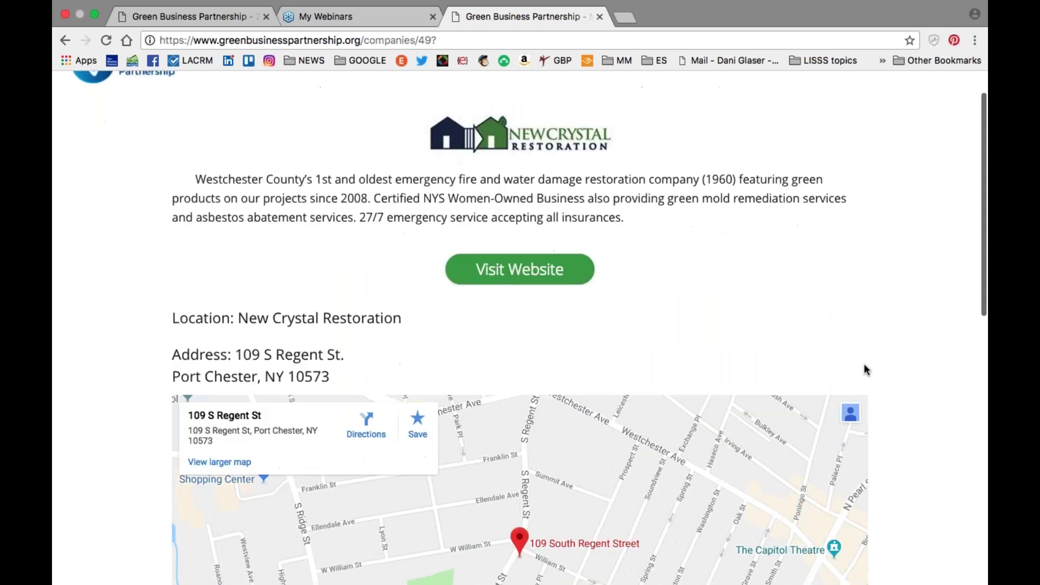
{"action": "scroll", "coordinate": [599, 352], "scroll_direction": "up", "scroll_amount": 1}
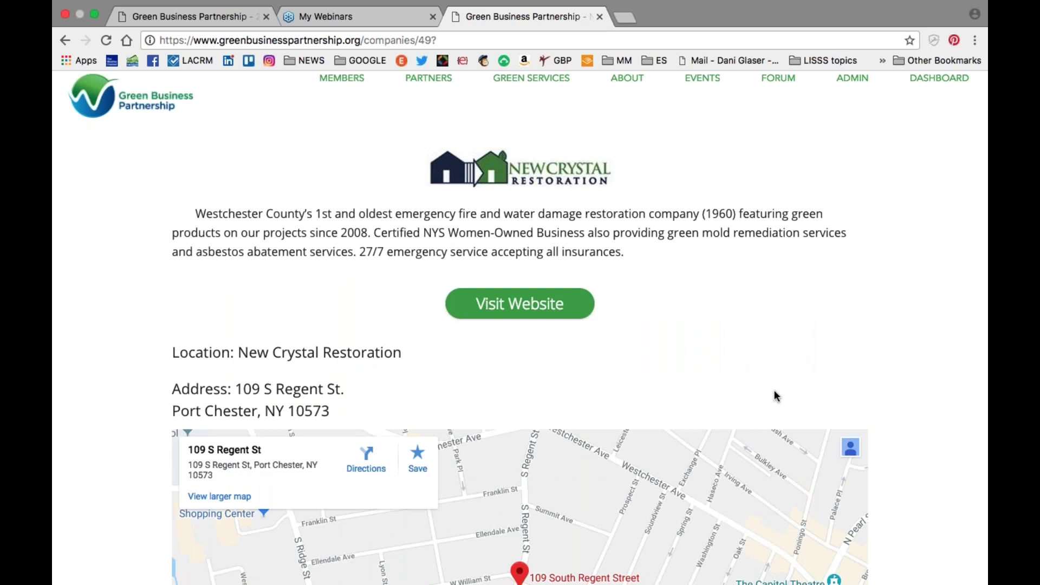
{"action": "scroll", "coordinate": [777, 396], "scroll_direction": "up", "scroll_amount": 1}
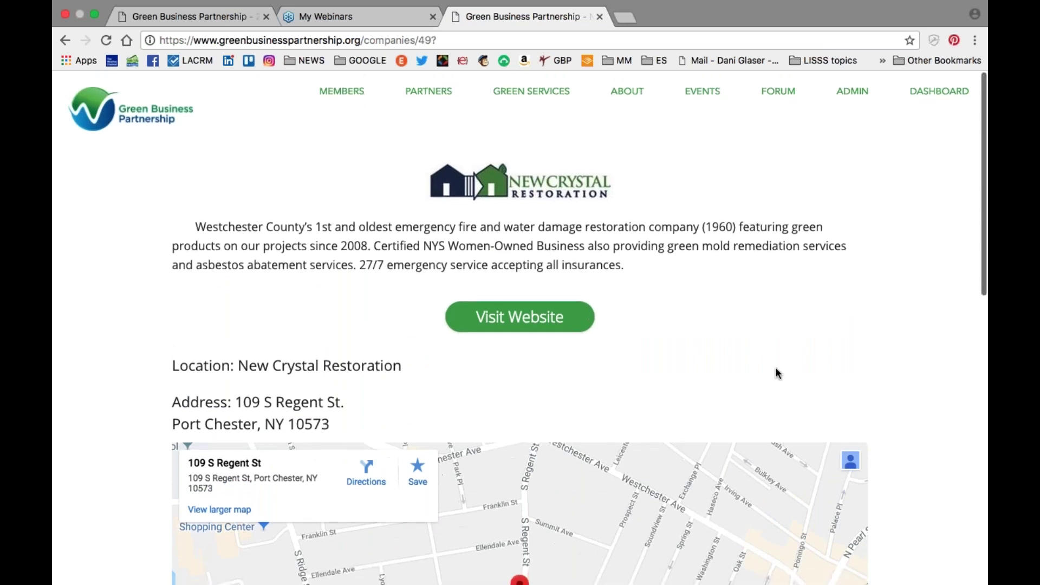
Step: View the About Us page, and open its Presentations & Newsletters subpage to look over the recent entries
{"action": "left_click", "coordinate": [629, 94]}
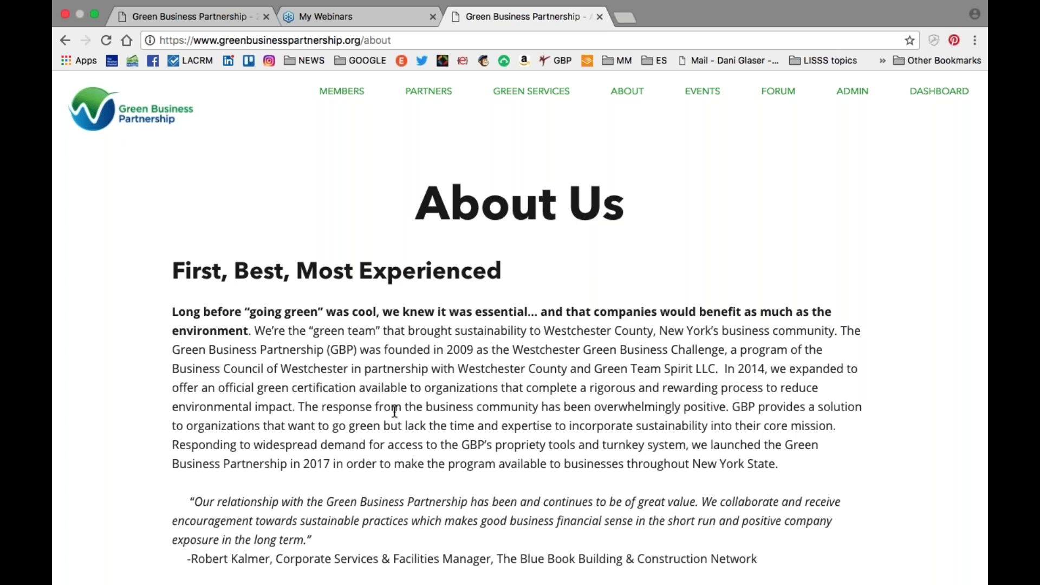
{"action": "mouse_move", "coordinate": [631, 93]}
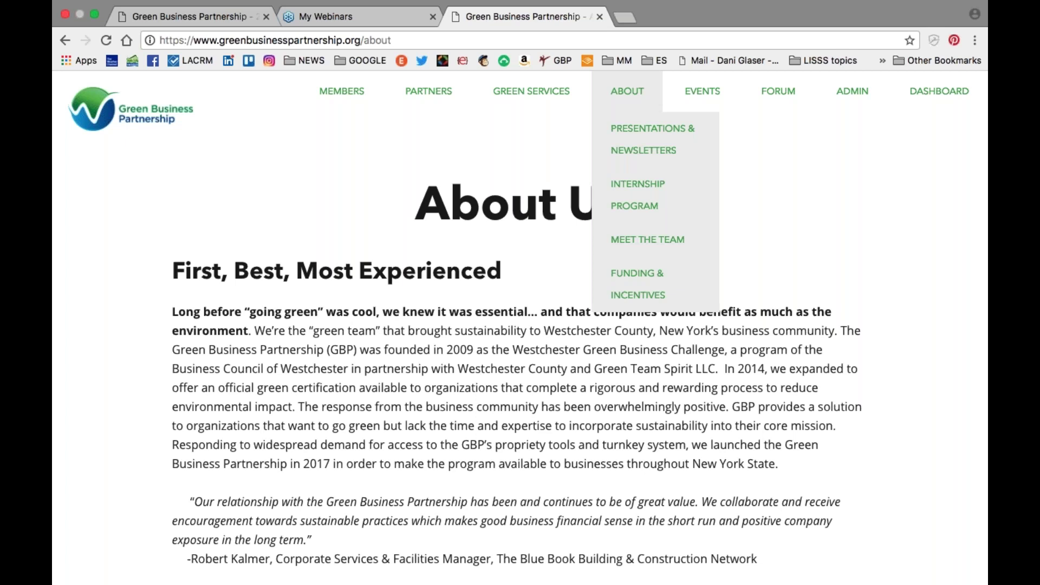
{"action": "left_click", "coordinate": [637, 142]}
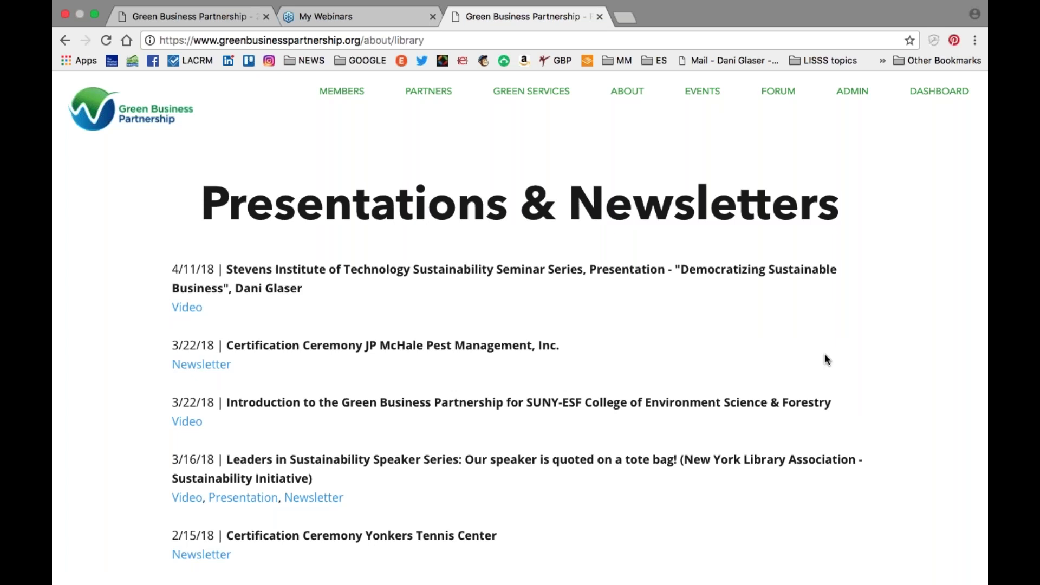
{"action": "scroll", "coordinate": [824, 358], "scroll_direction": "down", "scroll_amount": 1}
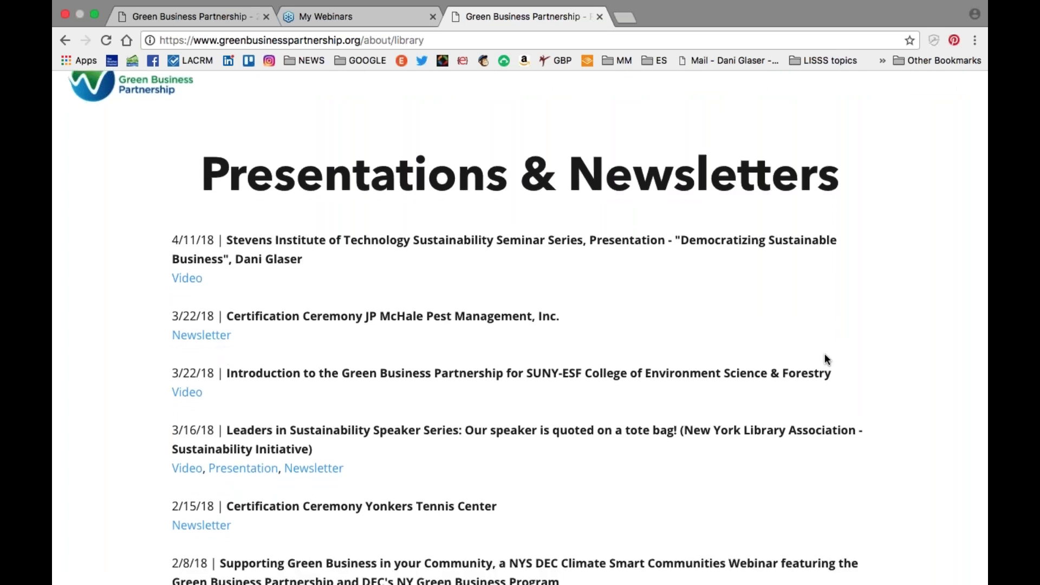
{"action": "scroll", "coordinate": [825, 358], "scroll_direction": "up", "scroll_amount": 1}
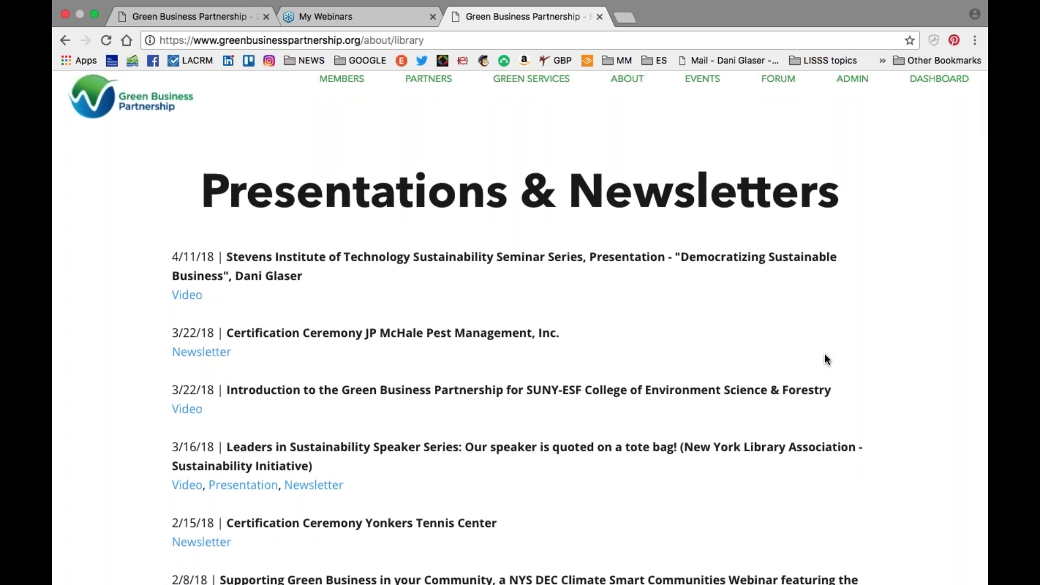
{"action": "scroll", "coordinate": [825, 355], "scroll_direction": "up", "scroll_amount": 1}
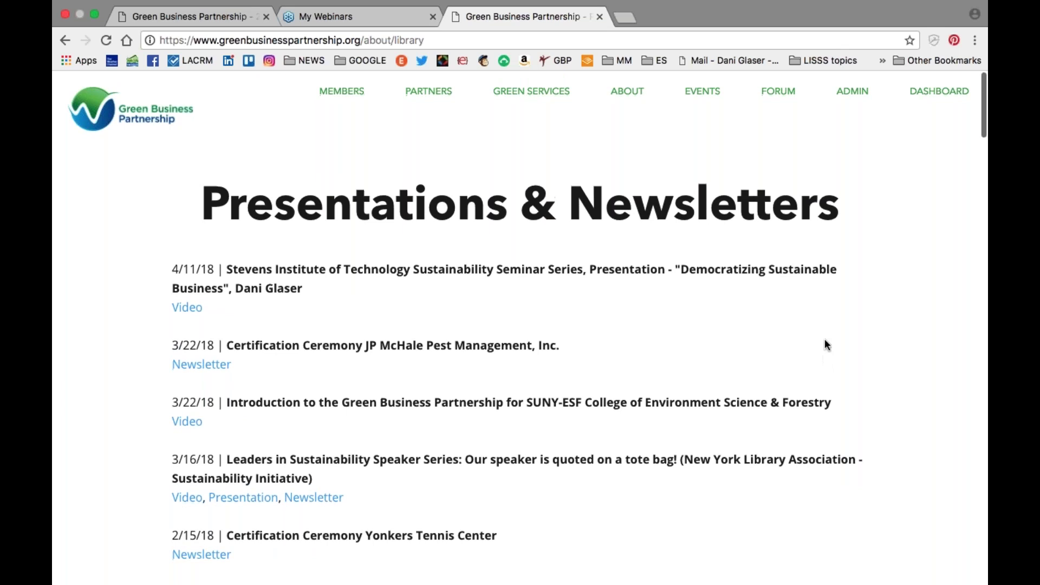
Step: Open the Internship Program page and read the description of the internship and training program
{"action": "left_click", "coordinate": [638, 192]}
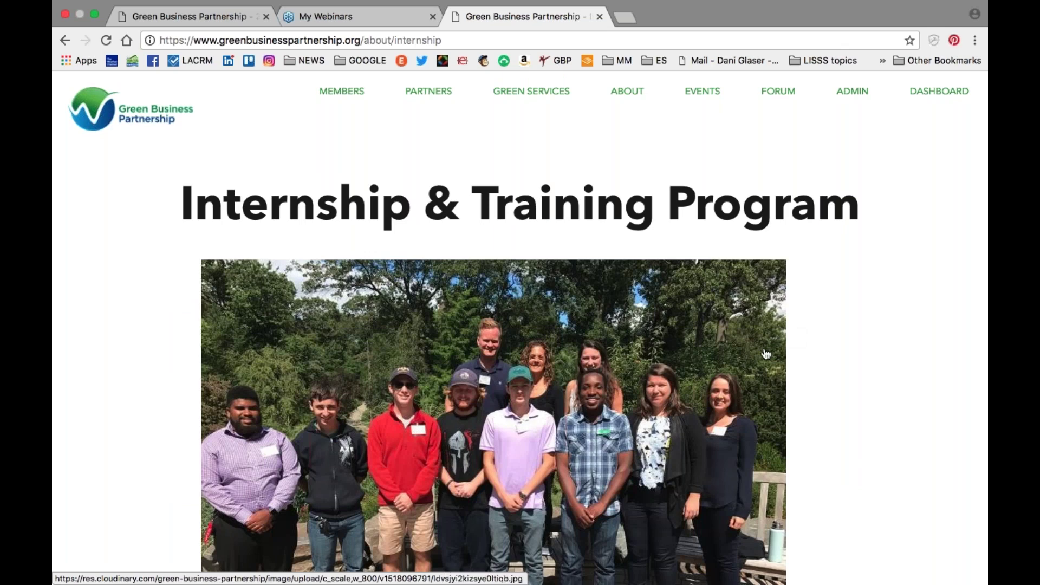
{"action": "scroll", "coordinate": [766, 355], "scroll_direction": "down", "scroll_amount": 4}
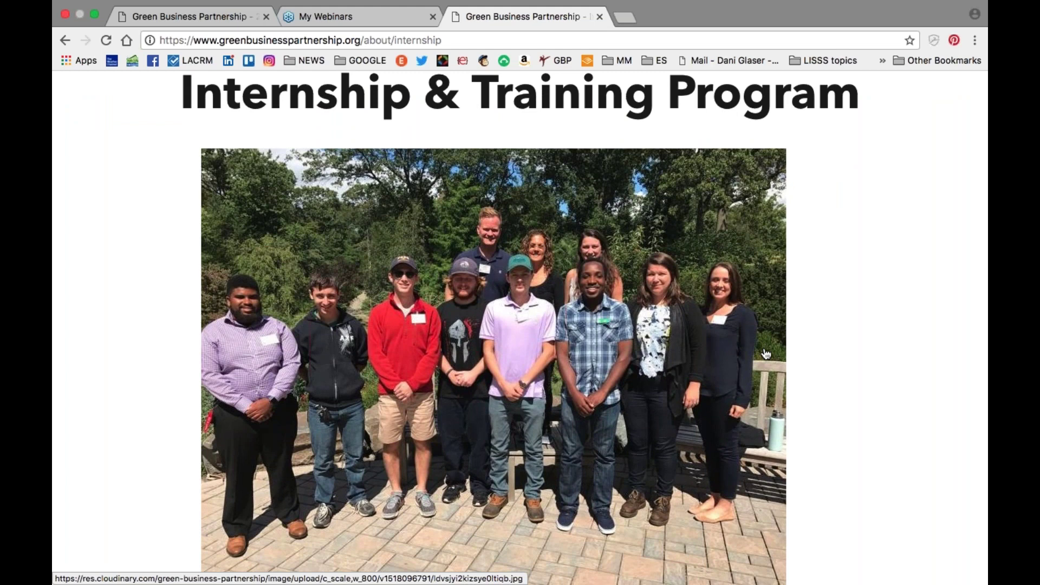
{"action": "scroll", "coordinate": [765, 354], "scroll_direction": "down", "scroll_amount": 6}
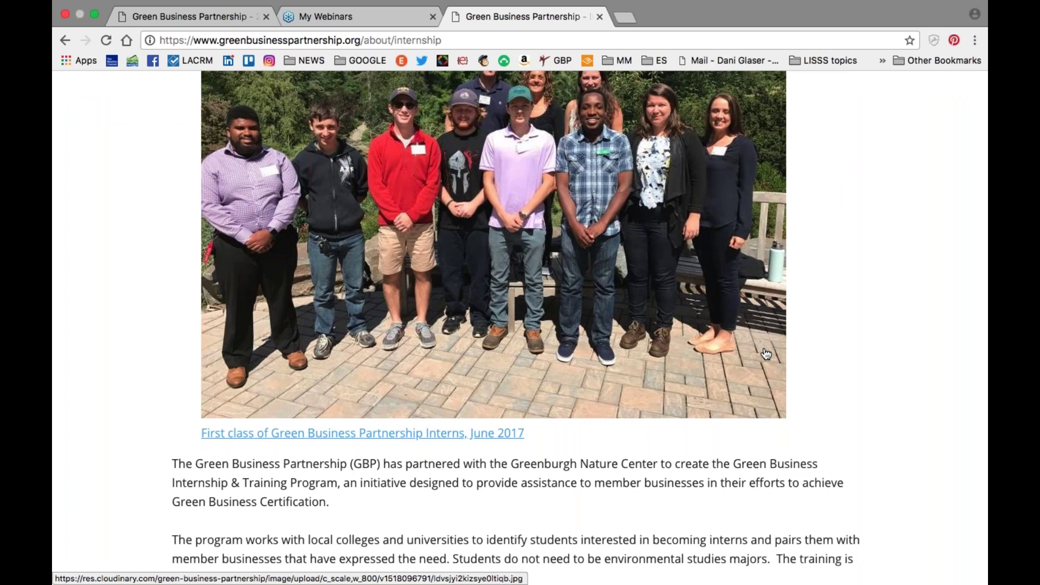
{"action": "scroll", "coordinate": [766, 355], "scroll_direction": "down", "scroll_amount": 9}
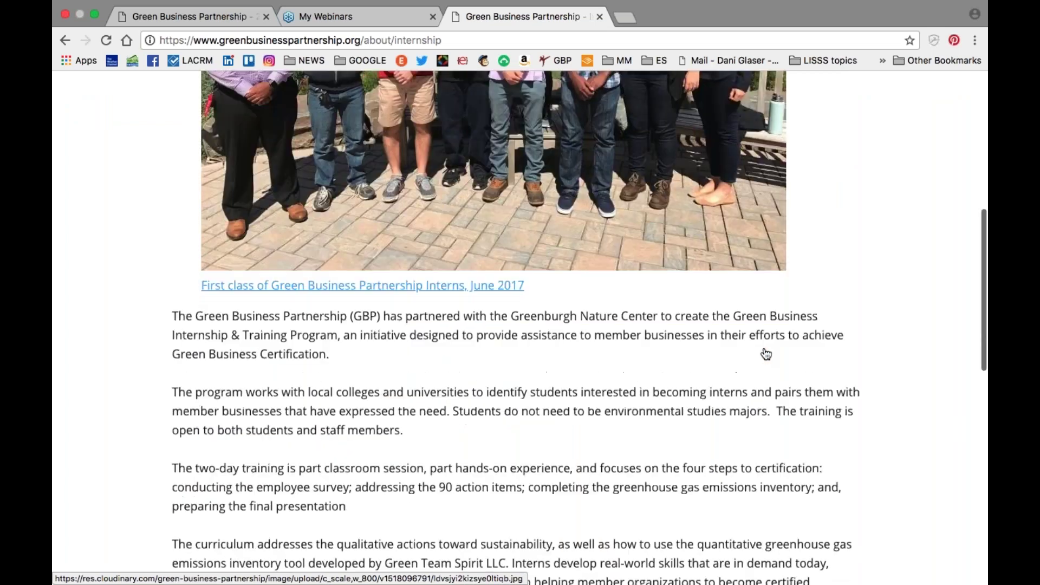
{"action": "scroll", "coordinate": [765, 354], "scroll_direction": "up", "scroll_amount": 15}
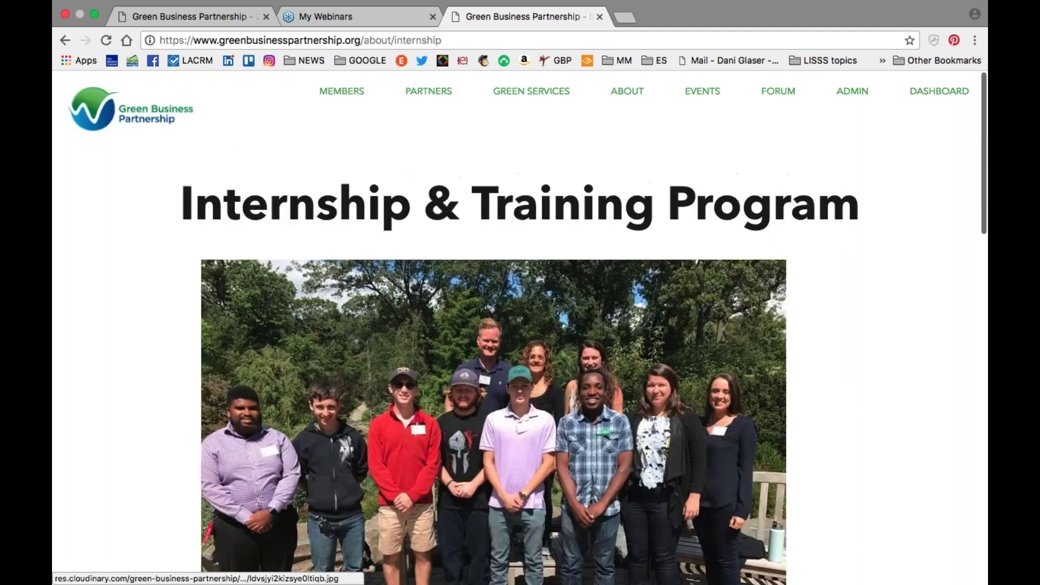
{"action": "mouse_move", "coordinate": [654, 97]}
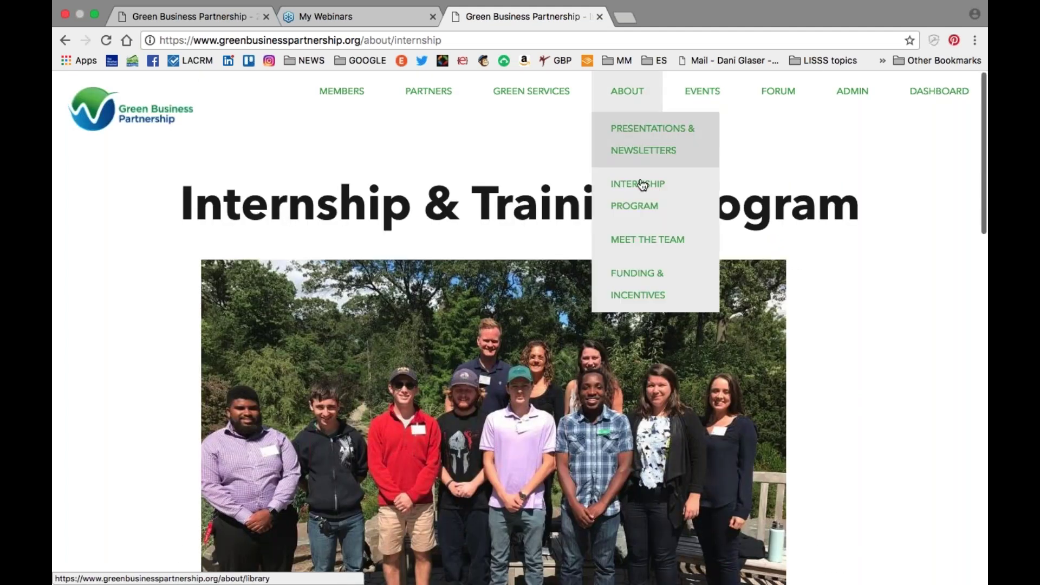
Step: Open the Meet The Team page and look over the staff biographies from the program directors to the Green Business Associates
{"action": "left_click", "coordinate": [641, 249]}
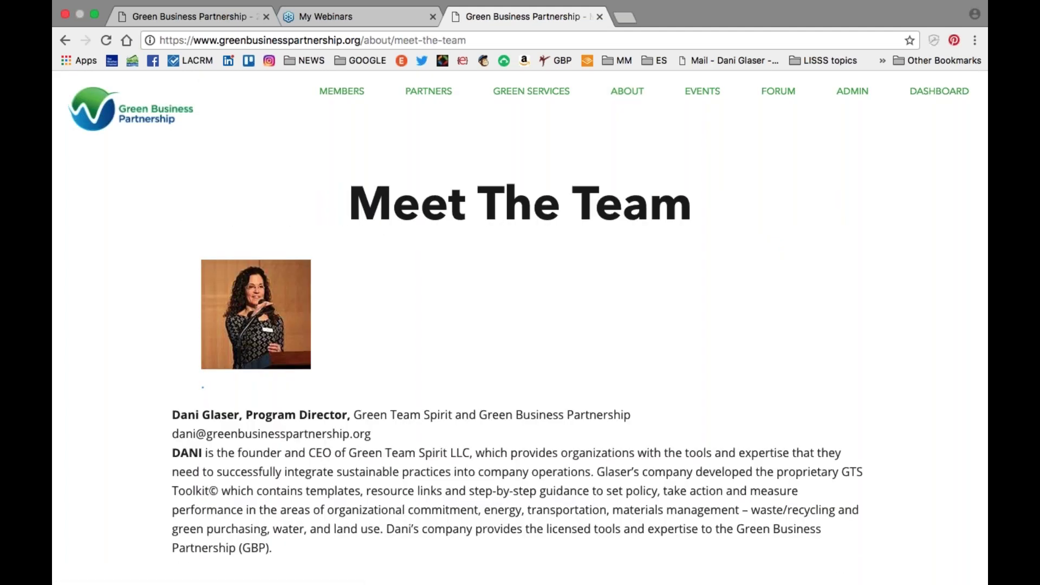
{"action": "scroll", "coordinate": [566, 360], "scroll_direction": "down", "scroll_amount": 5}
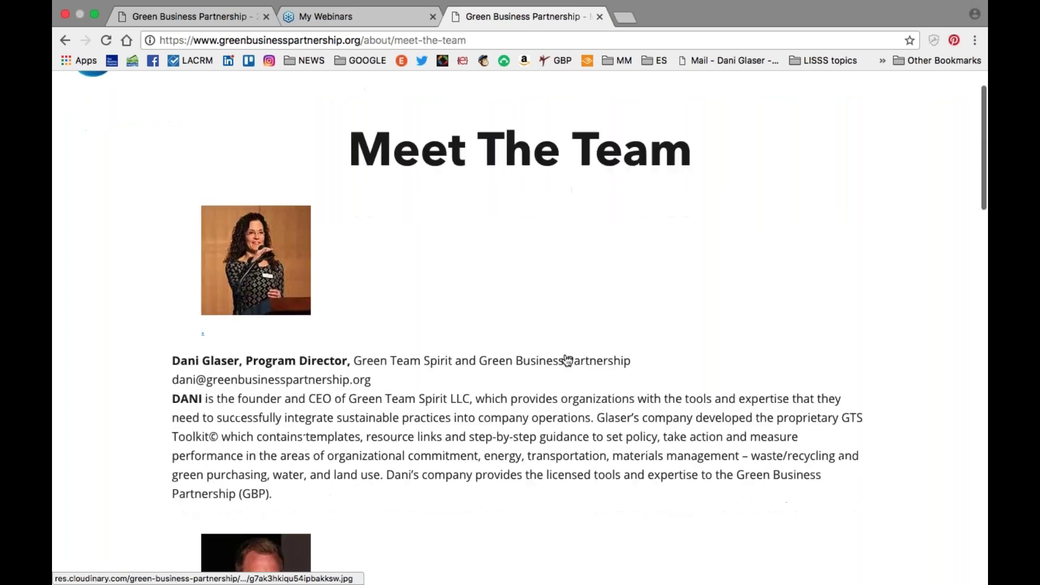
{"action": "scroll", "coordinate": [567, 361], "scroll_direction": "down", "scroll_amount": 7}
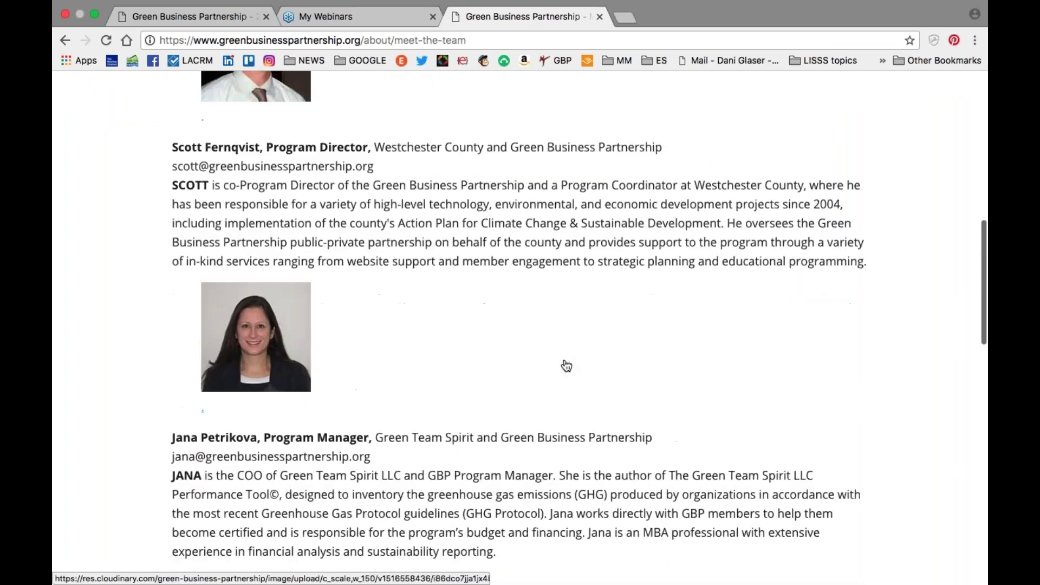
{"action": "scroll", "coordinate": [566, 365], "scroll_direction": "down", "scroll_amount": 10}
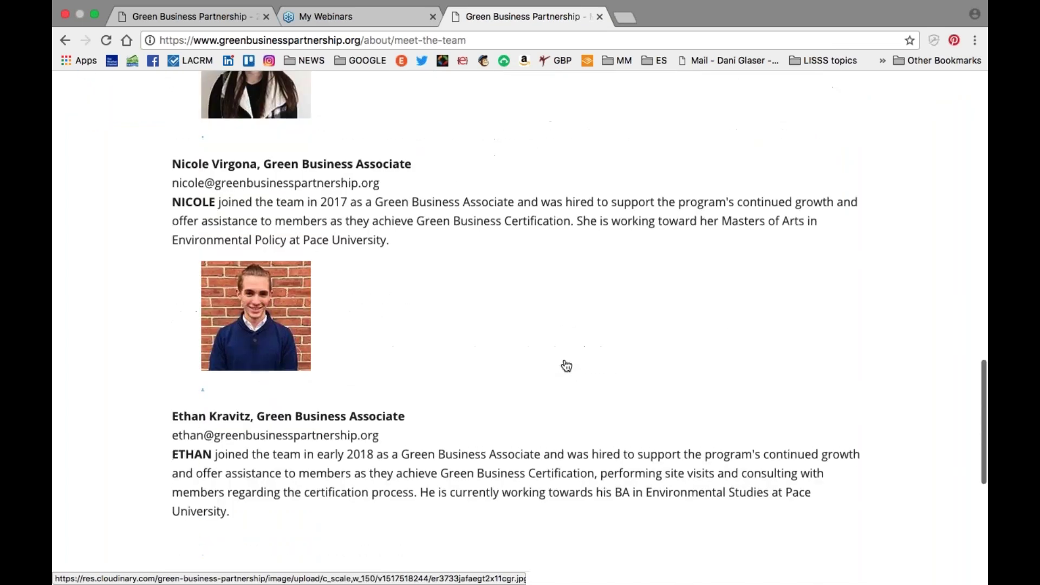
{"action": "scroll", "coordinate": [566, 363], "scroll_direction": "up", "scroll_amount": 20}
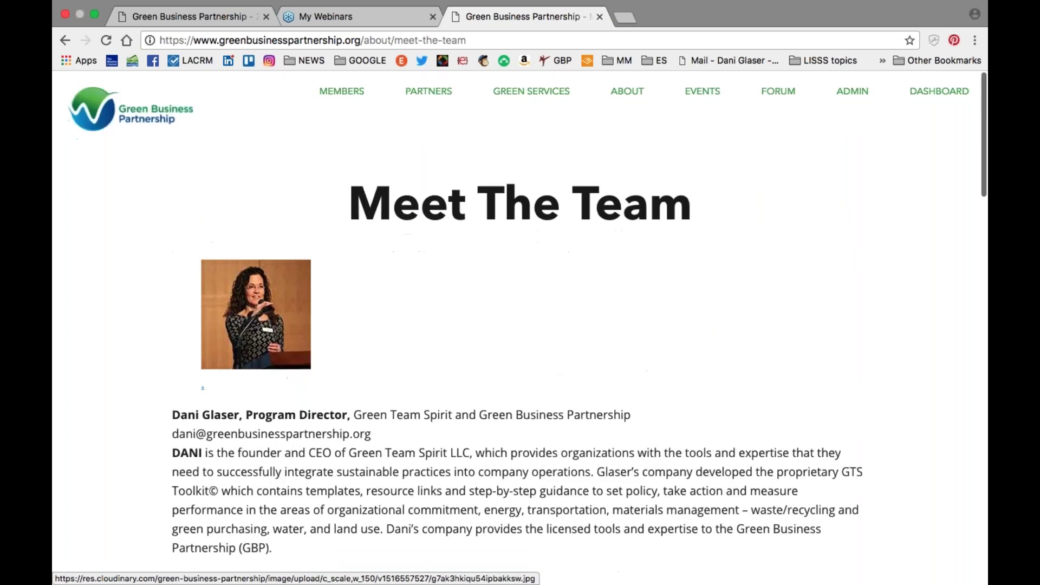
Step: Open the Funding & Incentives page and look over its utility rebate, NYSERDA, Renewable Energy and Finance programs
{"action": "mouse_move", "coordinate": [635, 96]}
{"action": "left_click", "coordinate": [638, 291]}
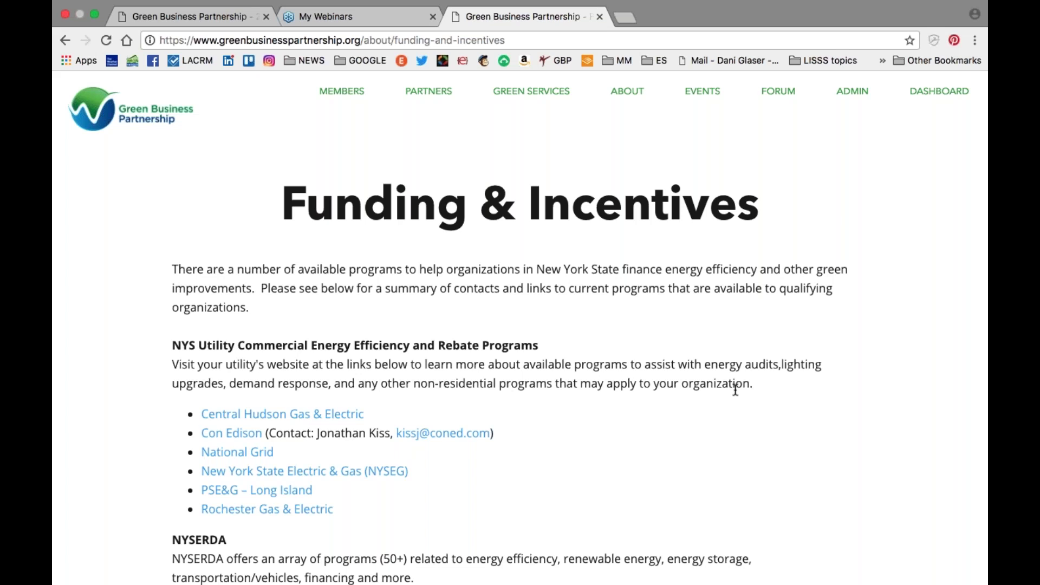
{"action": "scroll", "coordinate": [735, 390], "scroll_direction": "down", "scroll_amount": 3}
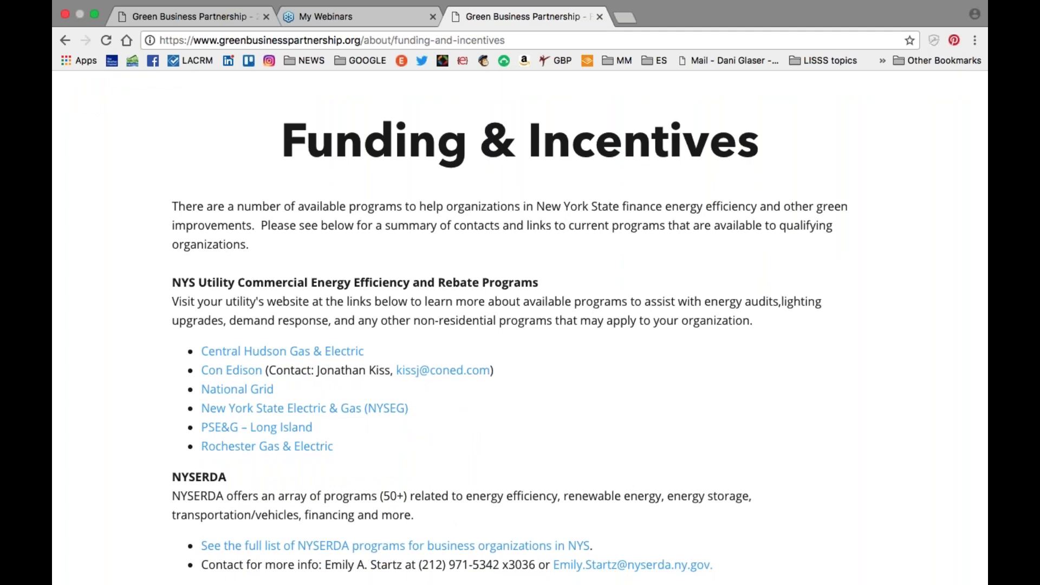
{"action": "scroll", "coordinate": [520, 325], "scroll_direction": "down", "scroll_amount": 4}
{"action": "scroll", "coordinate": [520, 325], "scroll_direction": "down", "scroll_amount": 5}
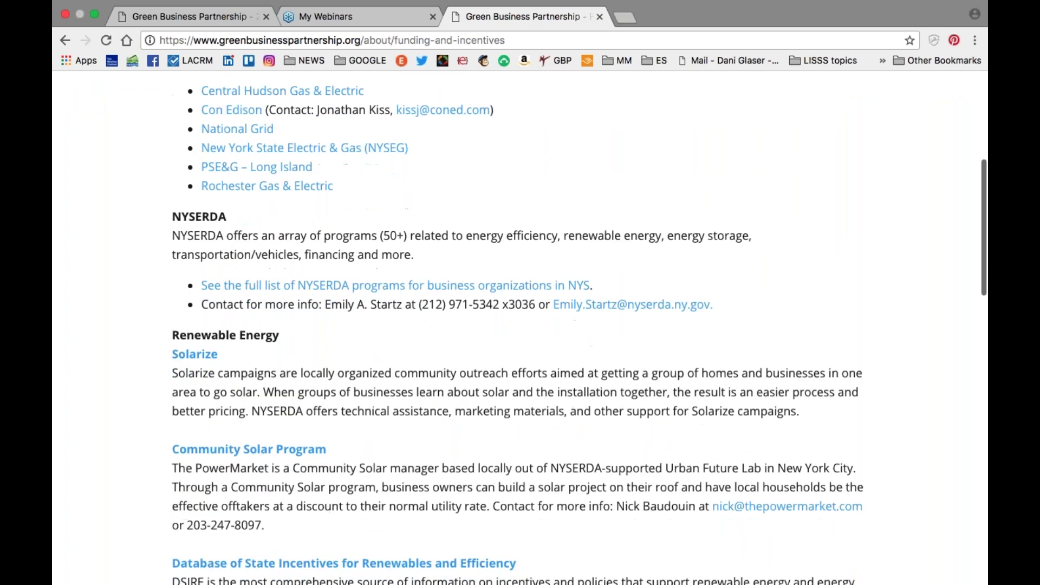
{"action": "scroll", "coordinate": [520, 325], "scroll_direction": "down", "scroll_amount": 3}
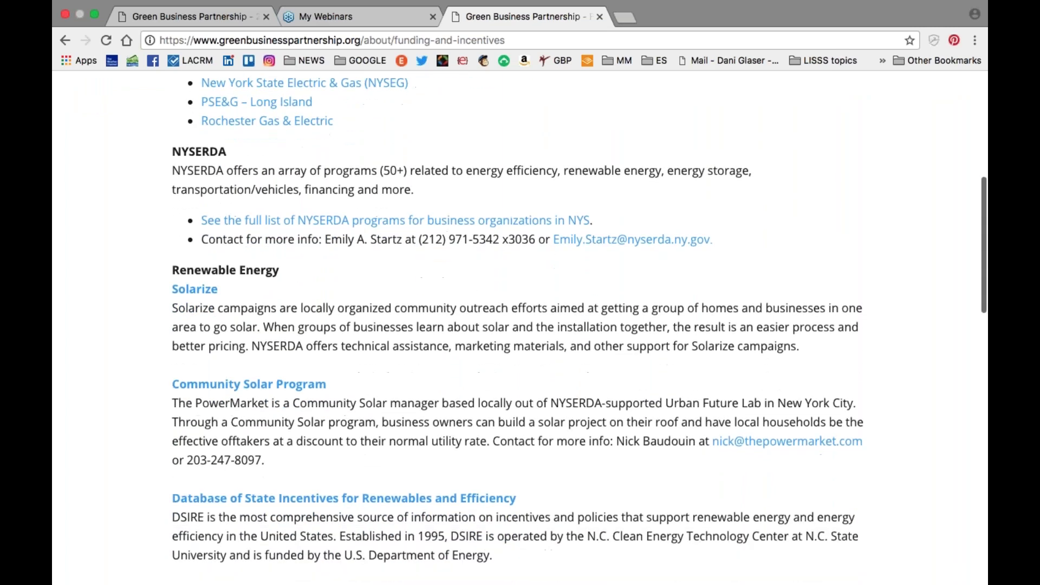
{"action": "scroll", "coordinate": [519, 325], "scroll_direction": "down", "scroll_amount": 4}
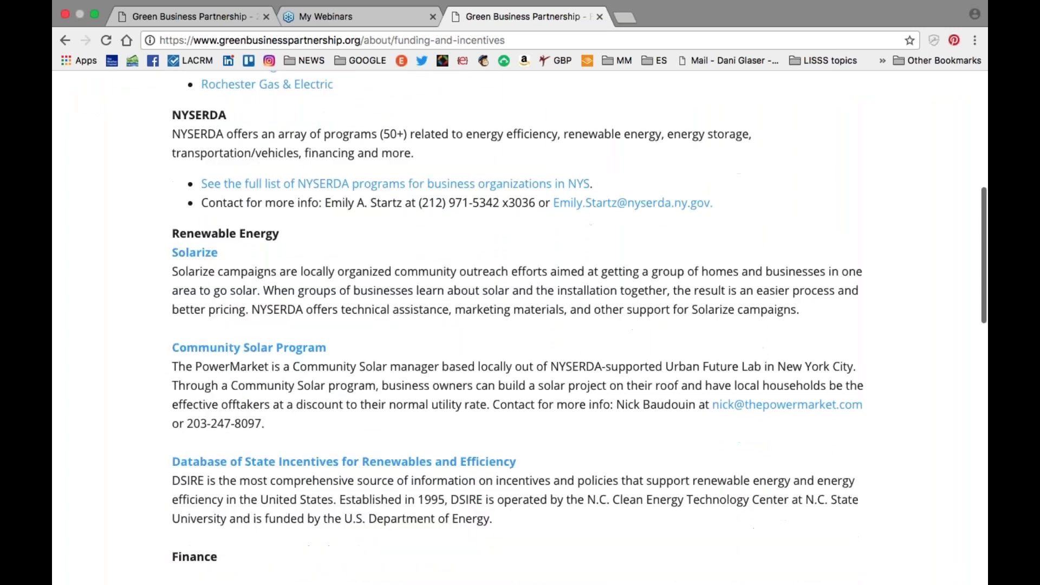
{"action": "scroll", "coordinate": [520, 325], "scroll_direction": "down", "scroll_amount": 3}
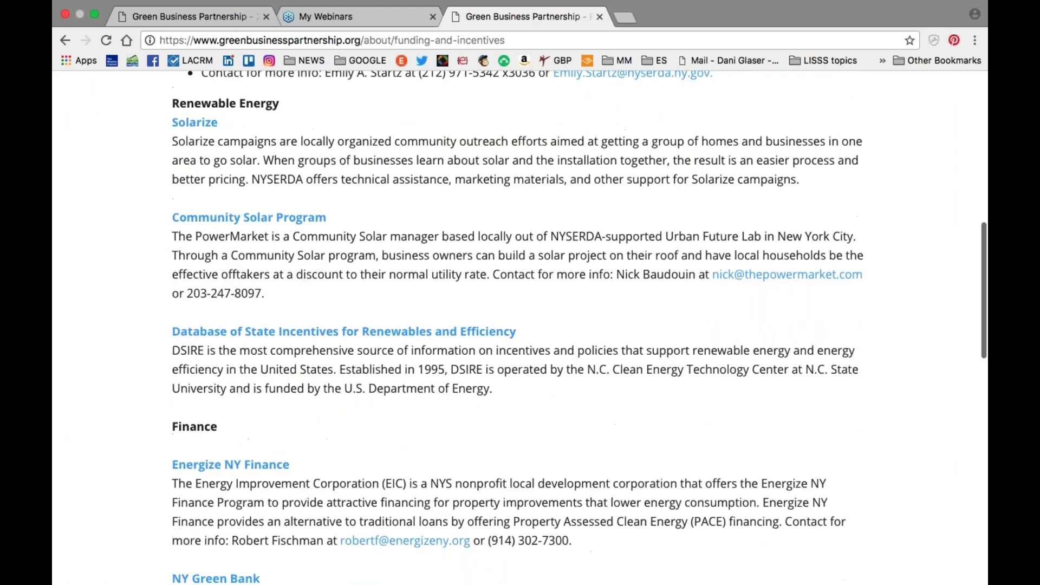
{"action": "scroll", "coordinate": [519, 325], "scroll_direction": "down", "scroll_amount": 12}
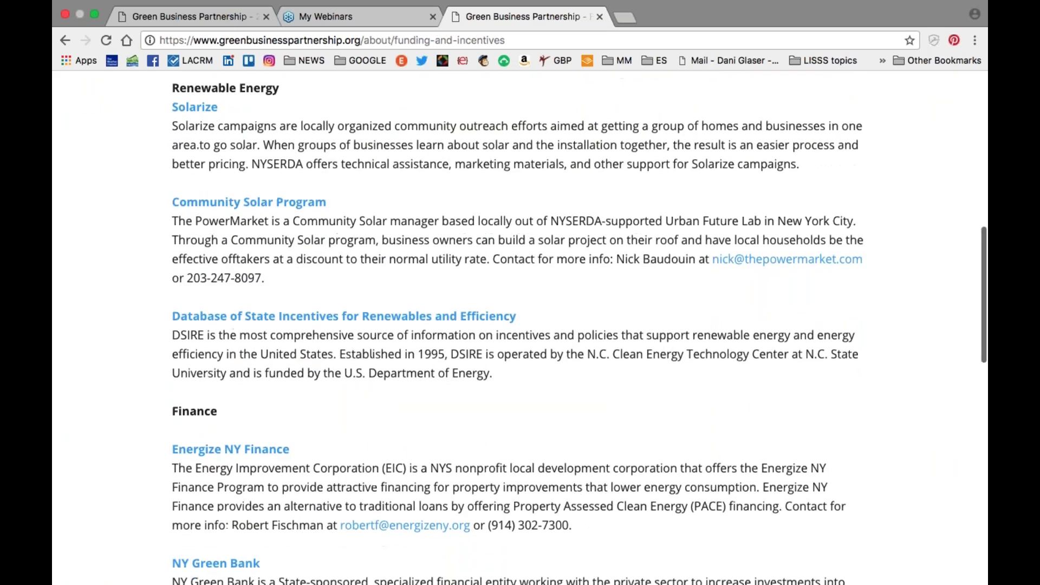
{"action": "scroll", "coordinate": [520, 325], "scroll_direction": "up", "scroll_amount": 20}
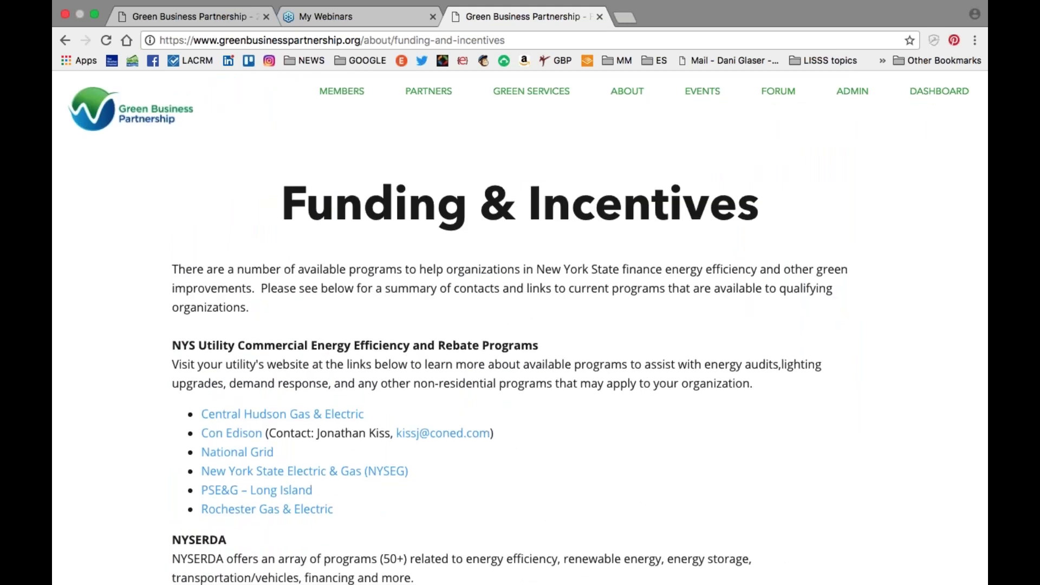
Step: Open the Events Calendar and browse the upcoming events as far as the 8th Annual Green Business Partnership Awards
{"action": "left_click", "coordinate": [692, 96]}
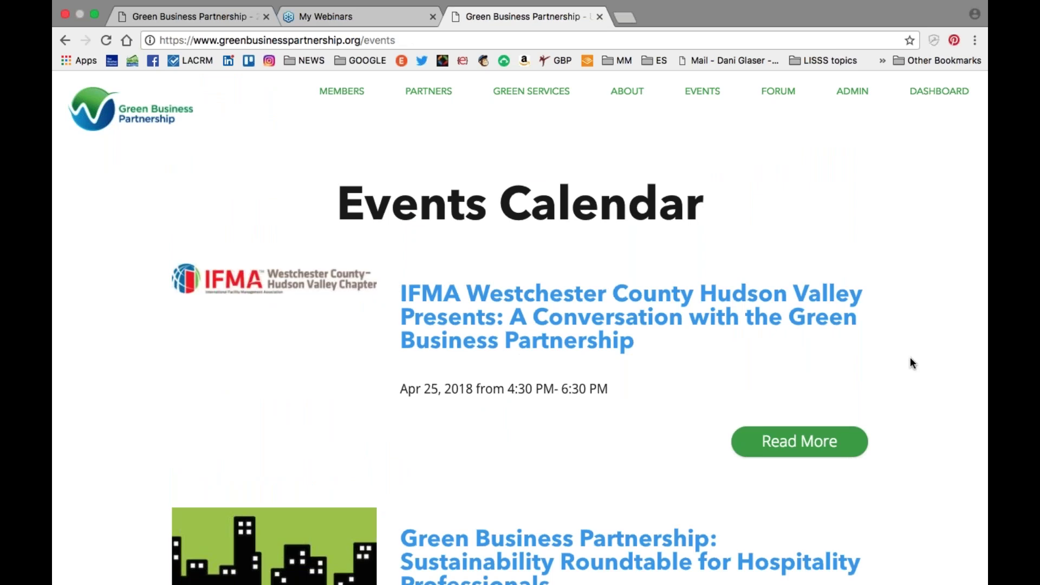
{"action": "scroll", "coordinate": [912, 362], "scroll_direction": "down", "scroll_amount": 5}
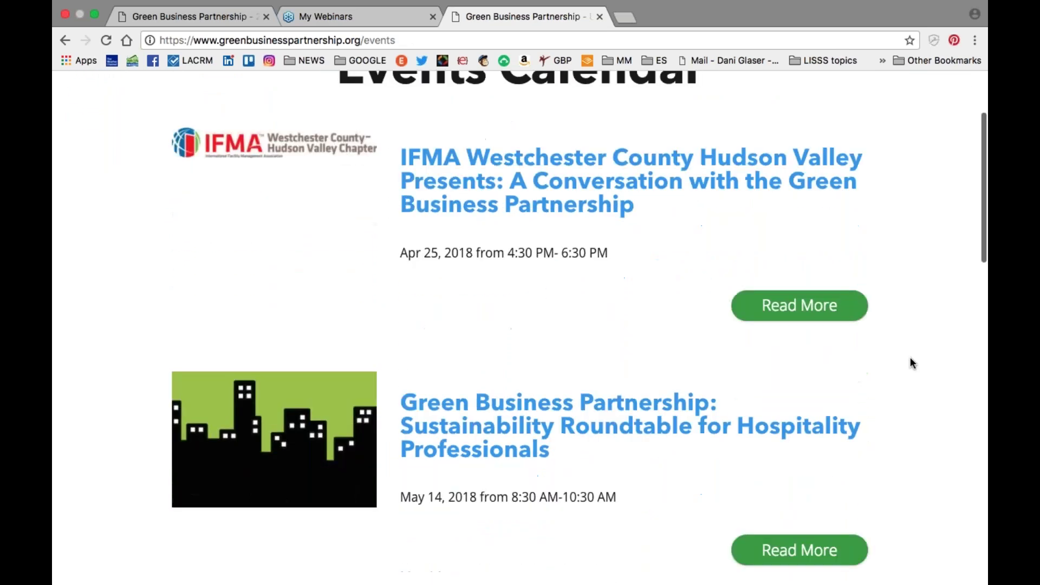
{"action": "scroll", "coordinate": [912, 363], "scroll_direction": "down", "scroll_amount": 20}
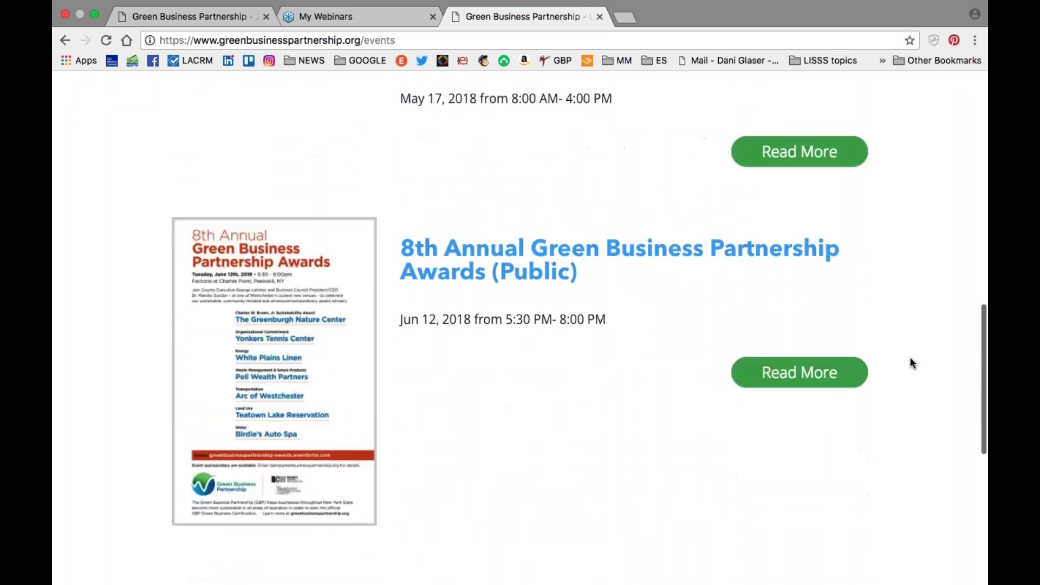
{"action": "scroll", "coordinate": [910, 358], "scroll_direction": "down", "scroll_amount": 2}
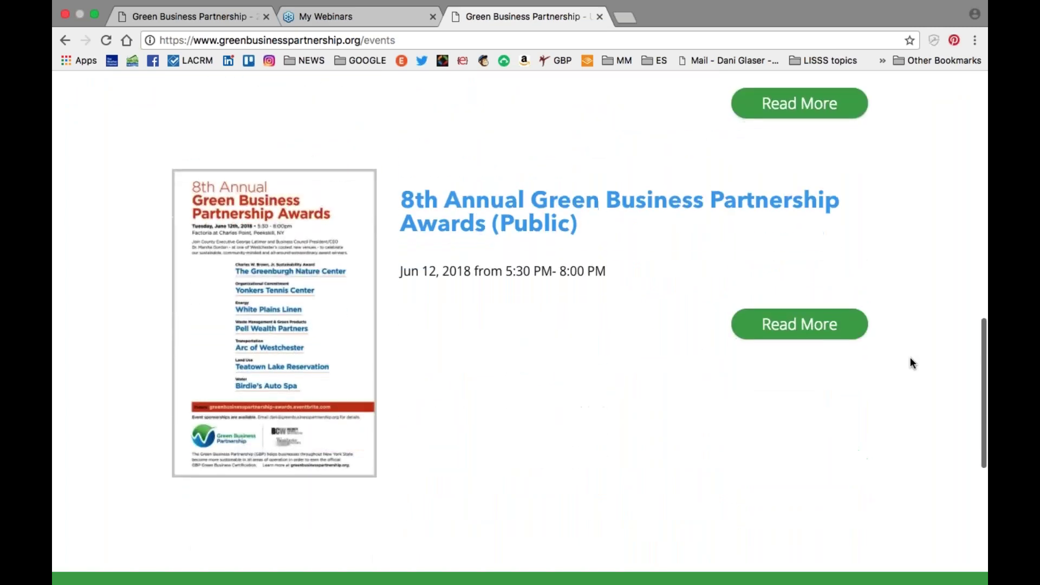
Step: Open the full details of the 8th Annual Green Business Partnership Awards (Public) event and read its description
{"action": "left_click", "coordinate": [792, 328]}
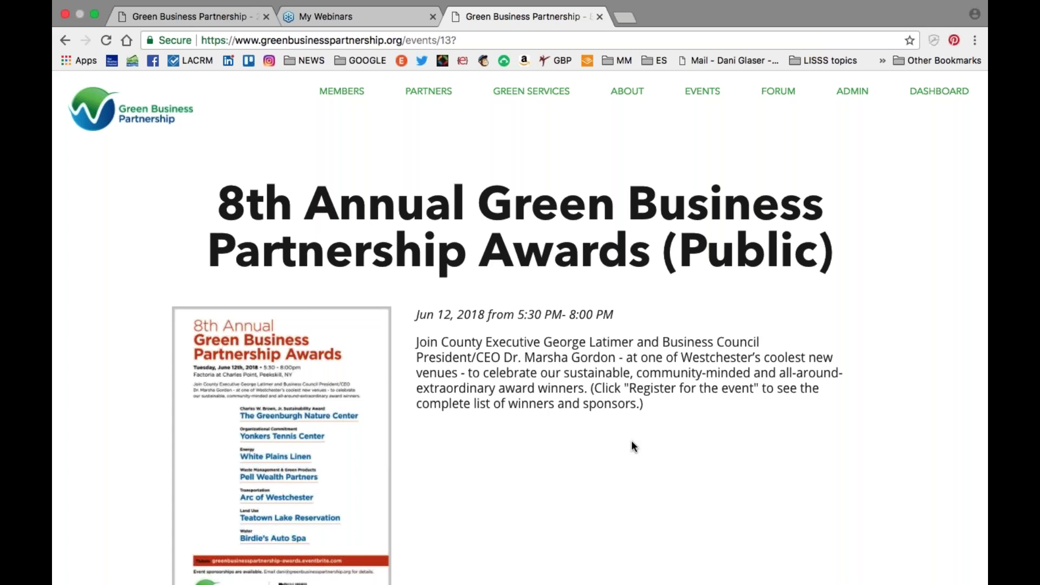
{"action": "scroll", "coordinate": [633, 446], "scroll_direction": "down", "scroll_amount": 2}
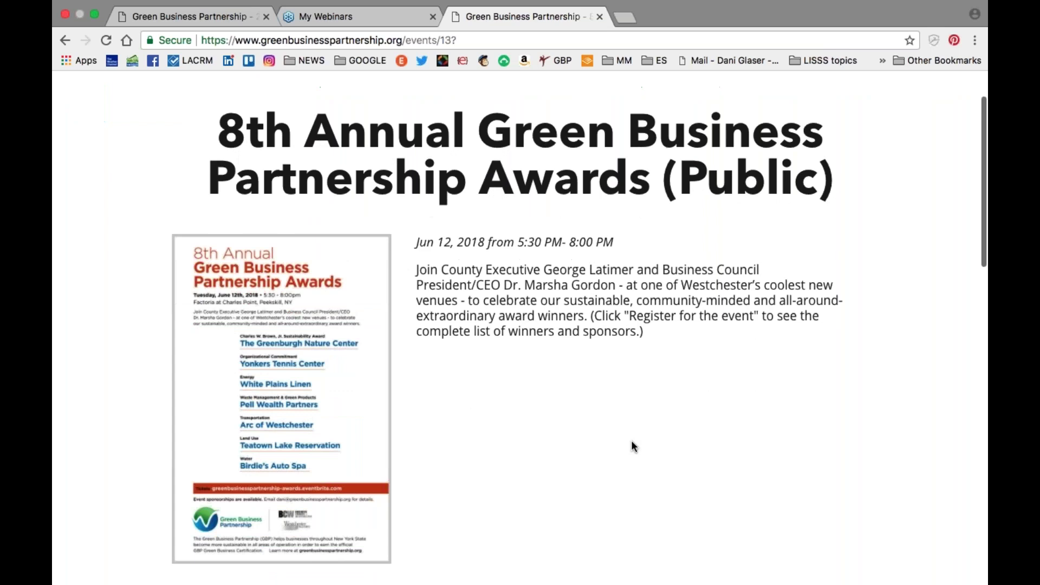
{"action": "scroll", "coordinate": [631, 440], "scroll_direction": "up", "scroll_amount": 2}
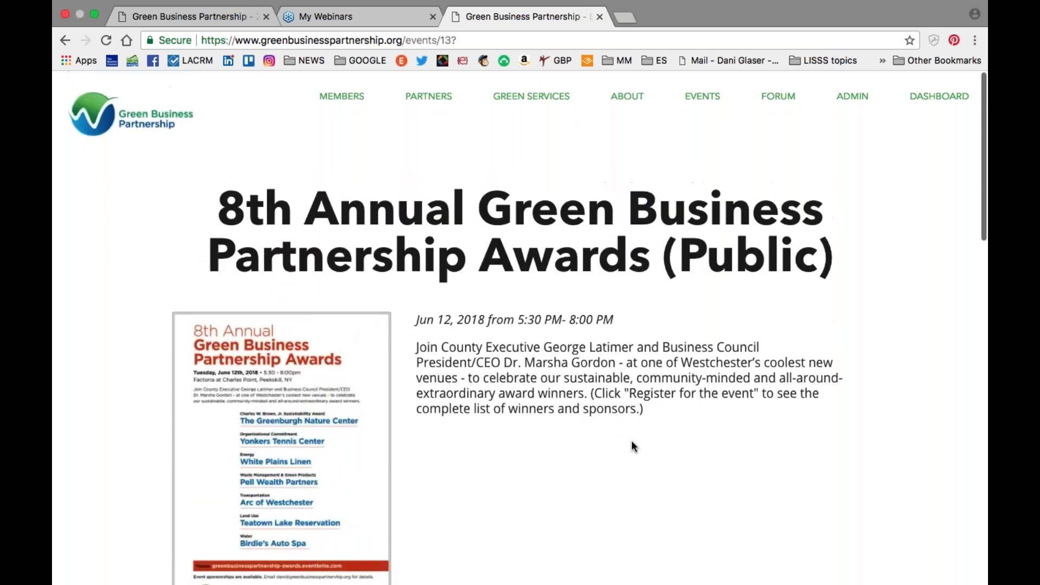
Step: Open the member forum and look over its messageboards, including Dashboard Hints, Organizational Commitment, Energy, and Waste & Recycling
{"action": "left_click", "coordinate": [774, 94]}
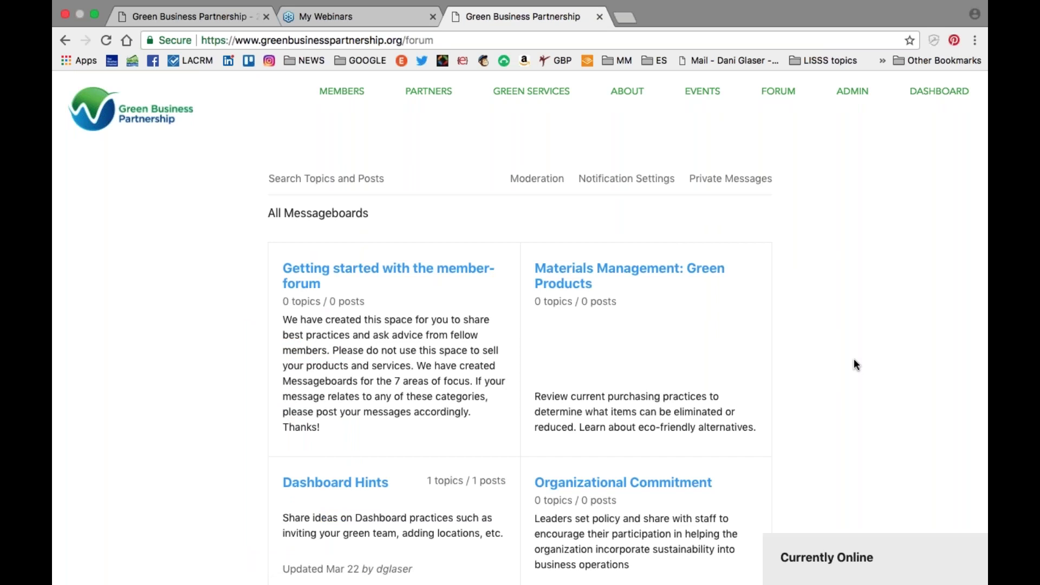
{"action": "scroll", "coordinate": [854, 362], "scroll_direction": "down", "scroll_amount": 3}
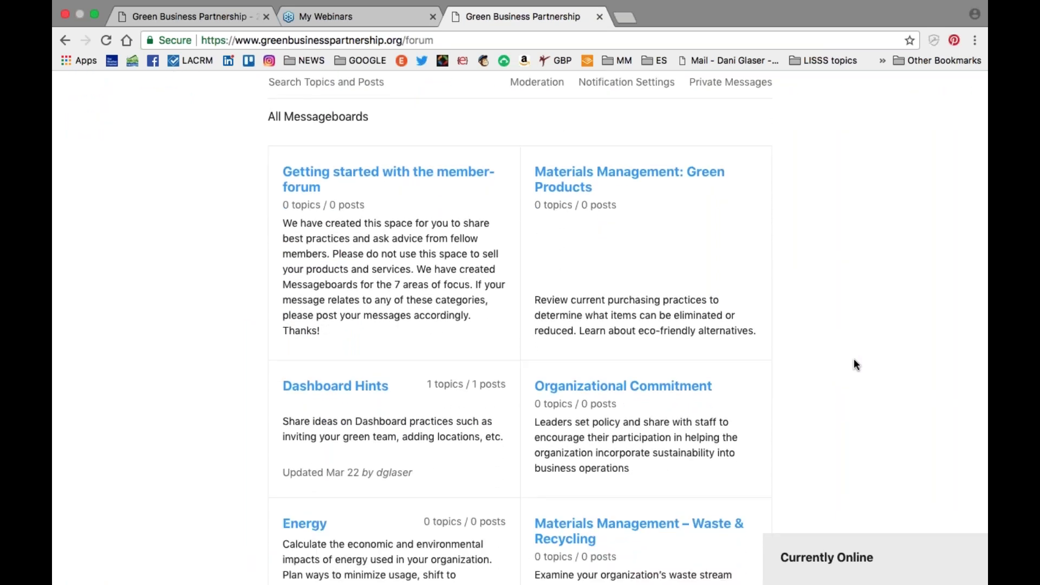
{"action": "scroll", "coordinate": [856, 365], "scroll_direction": "down", "scroll_amount": 1}
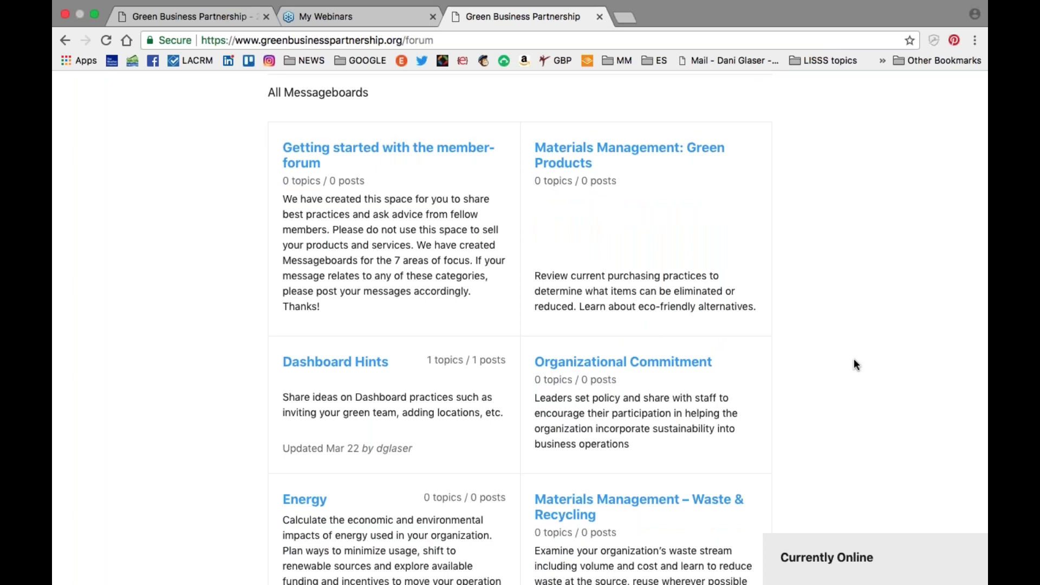
{"action": "scroll", "coordinate": [854, 359], "scroll_direction": "down", "scroll_amount": 1}
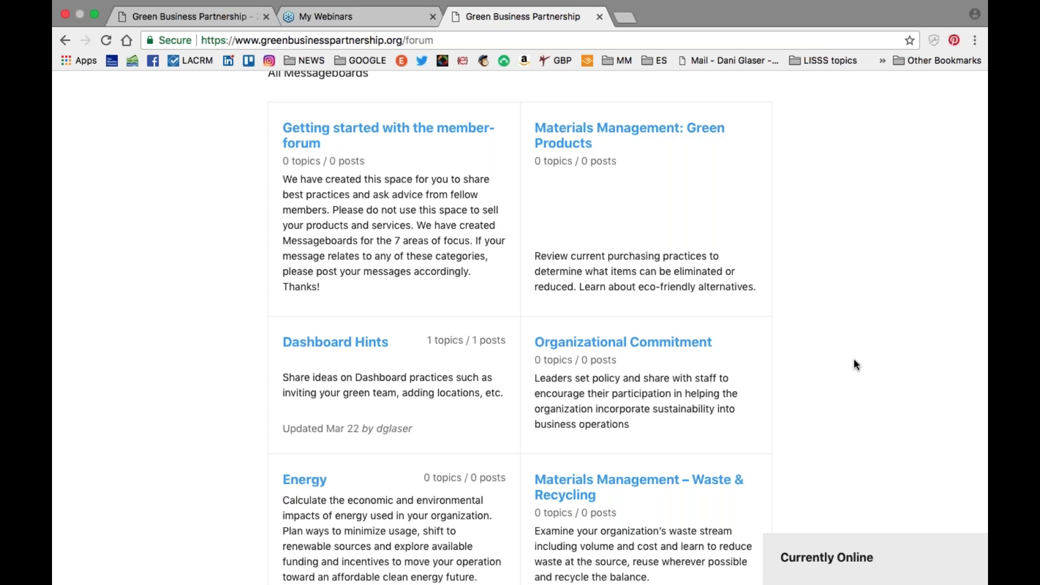
{"action": "scroll", "coordinate": [854, 362], "scroll_direction": "down", "scroll_amount": 2}
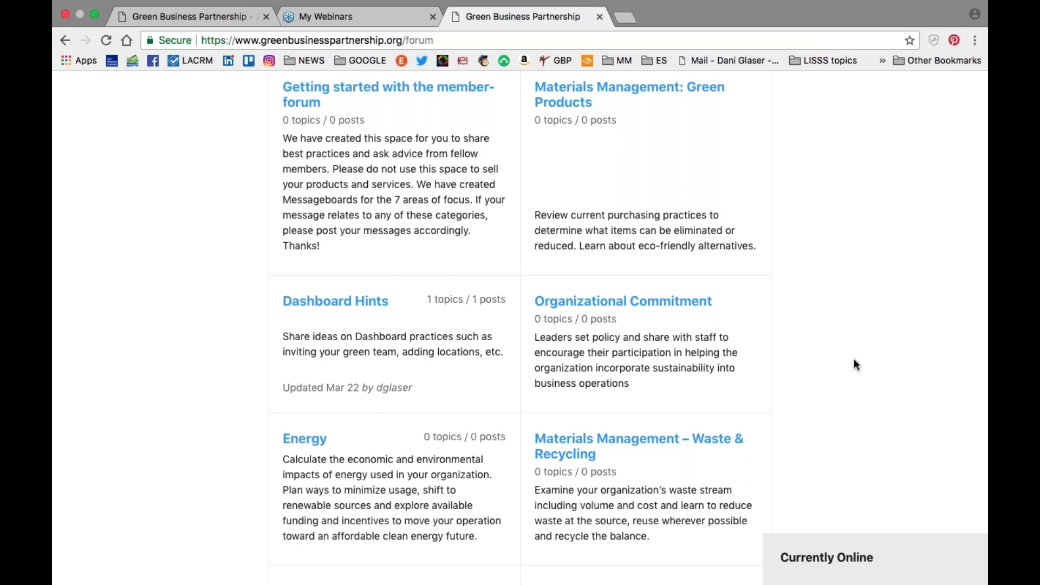
{"action": "scroll", "coordinate": [853, 358], "scroll_direction": "up", "scroll_amount": 8}
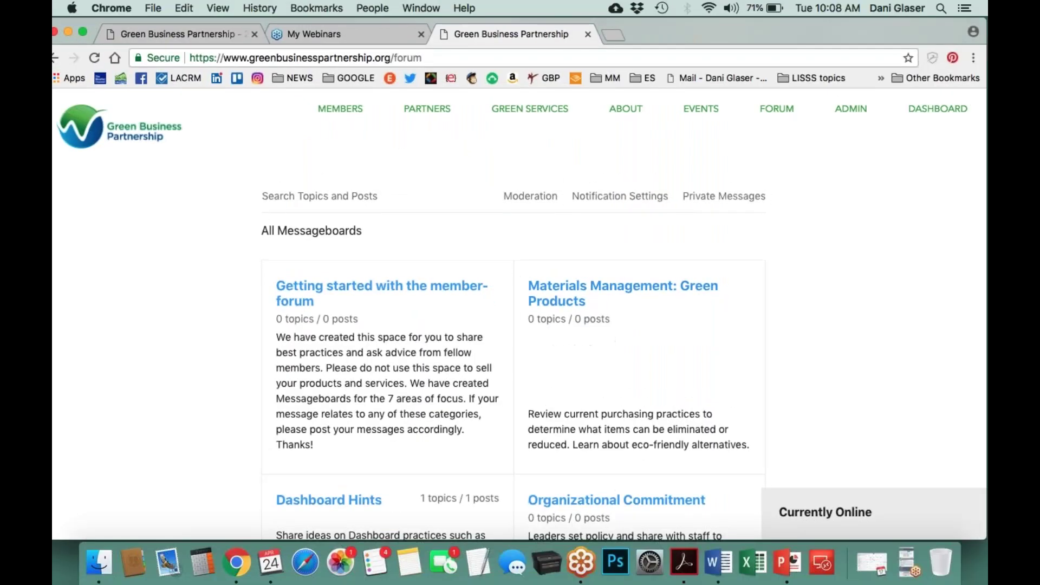
Step: Shift the browser window slightly aside and bring up the GoToWebinar Control Panel
{"action": "left_click_drag", "start_coordinate": [871, 31], "coordinate": [847, 6]}
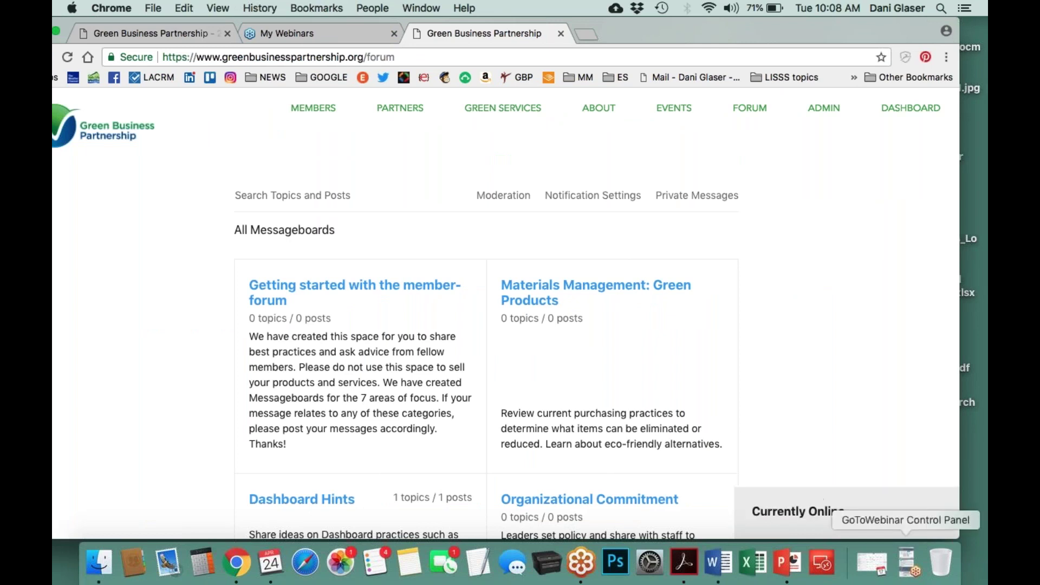
{"action": "left_click", "coordinate": [904, 567]}
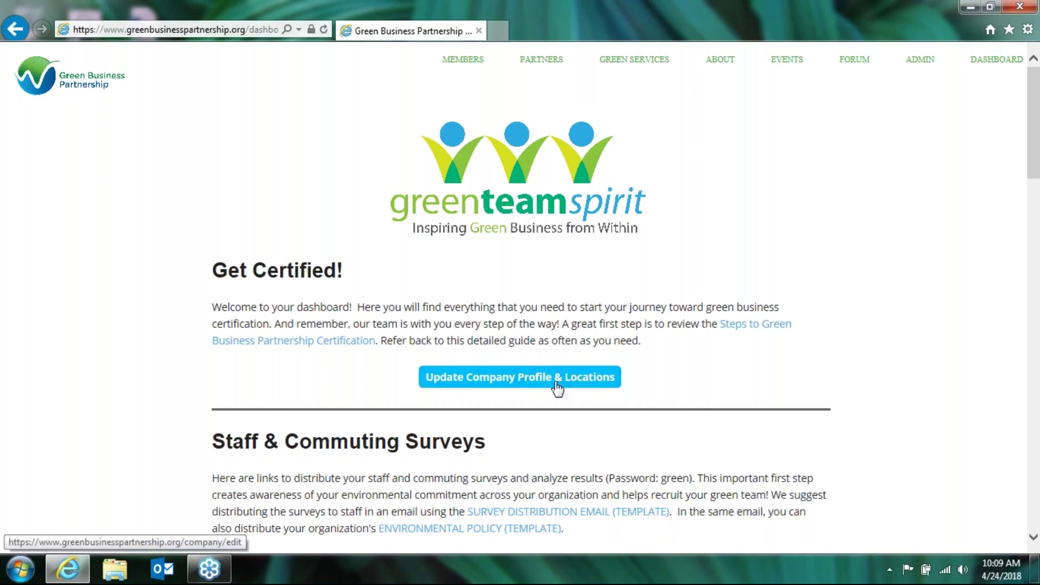
Step: From the dashboard's Staff & Commuting Surveys section, view the survey distribution email template in a new tab, and close that tab
{"action": "scroll", "coordinate": [557, 388], "scroll_direction": "down", "scroll_amount": 3}
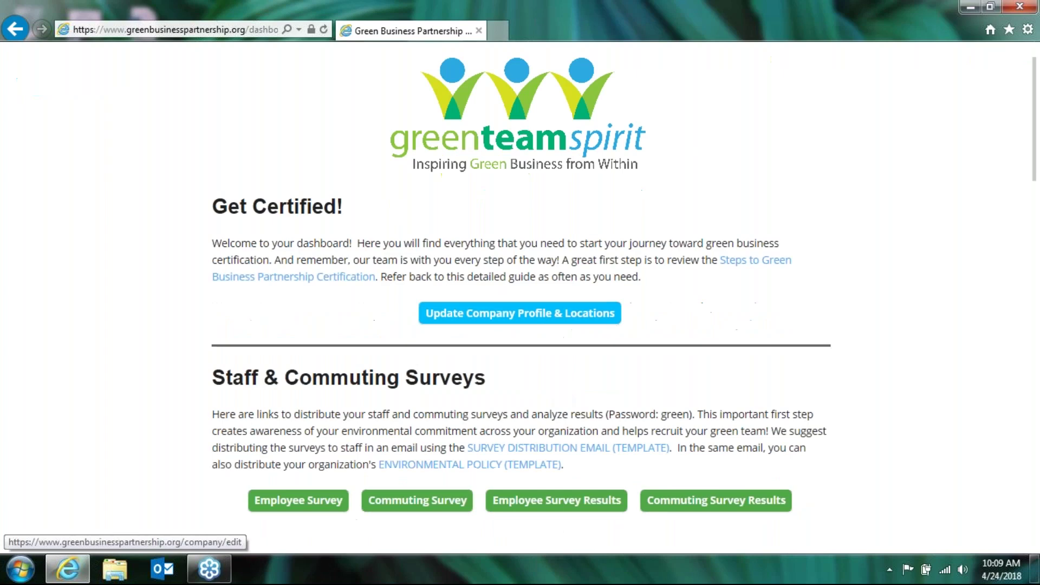
{"action": "scroll", "coordinate": [520, 298], "scroll_direction": "down", "scroll_amount": 3}
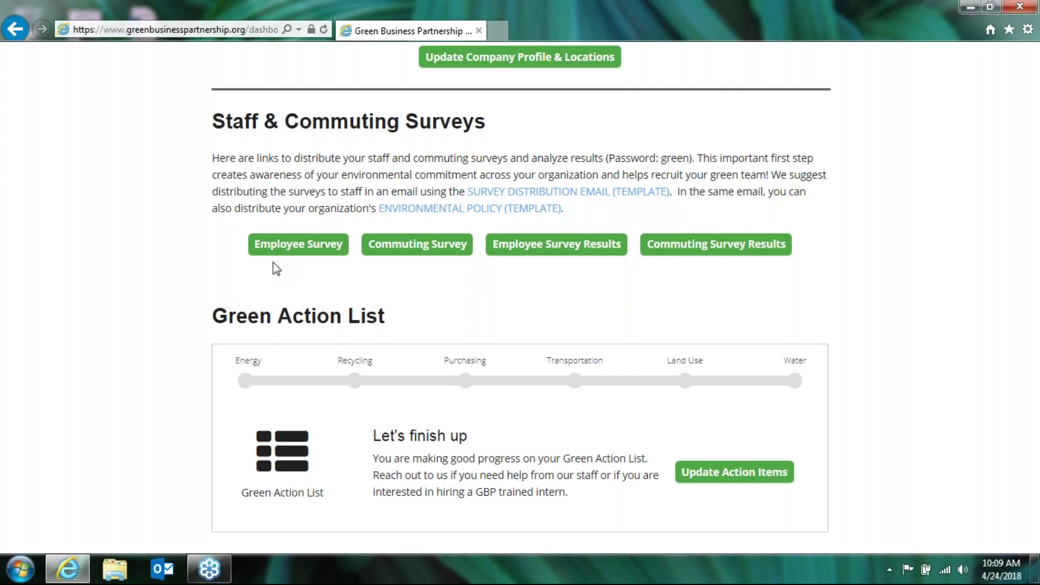
{"action": "right_click", "coordinate": [541, 196]}
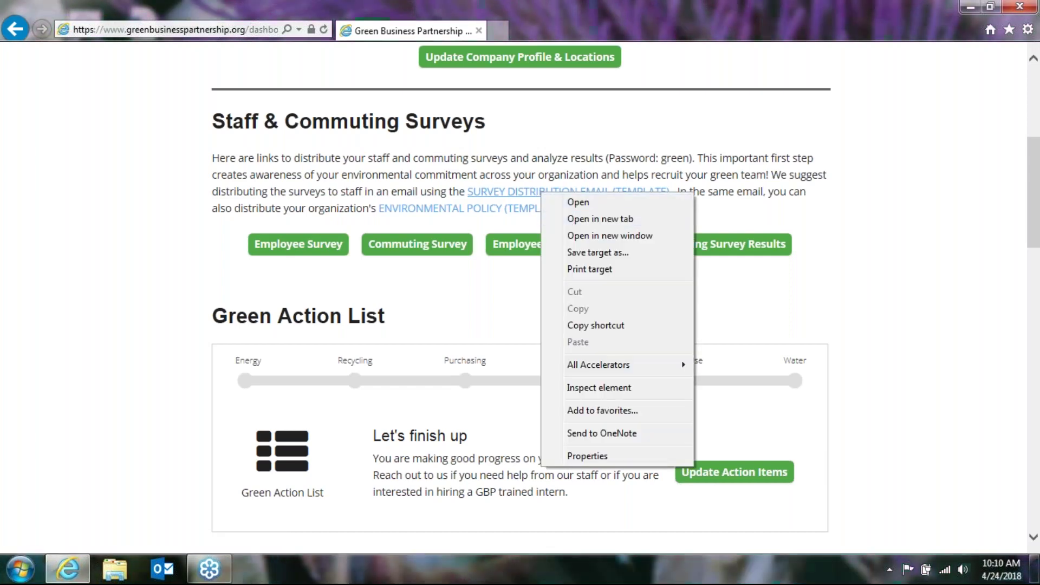
{"action": "left_click", "coordinate": [566, 218]}
{"action": "left_click", "coordinate": [537, 31]}
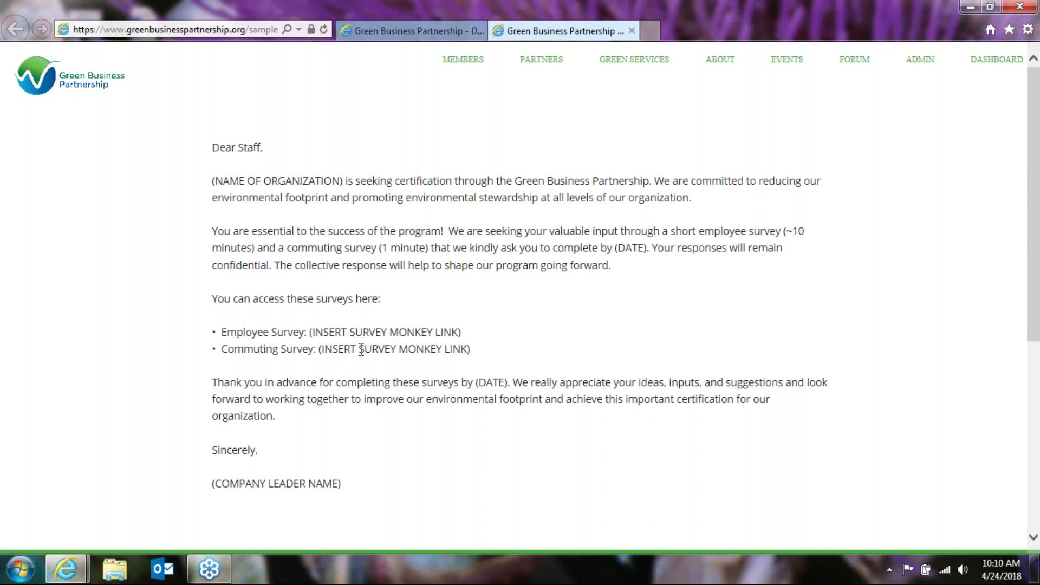
{"action": "left_click", "coordinate": [631, 31]}
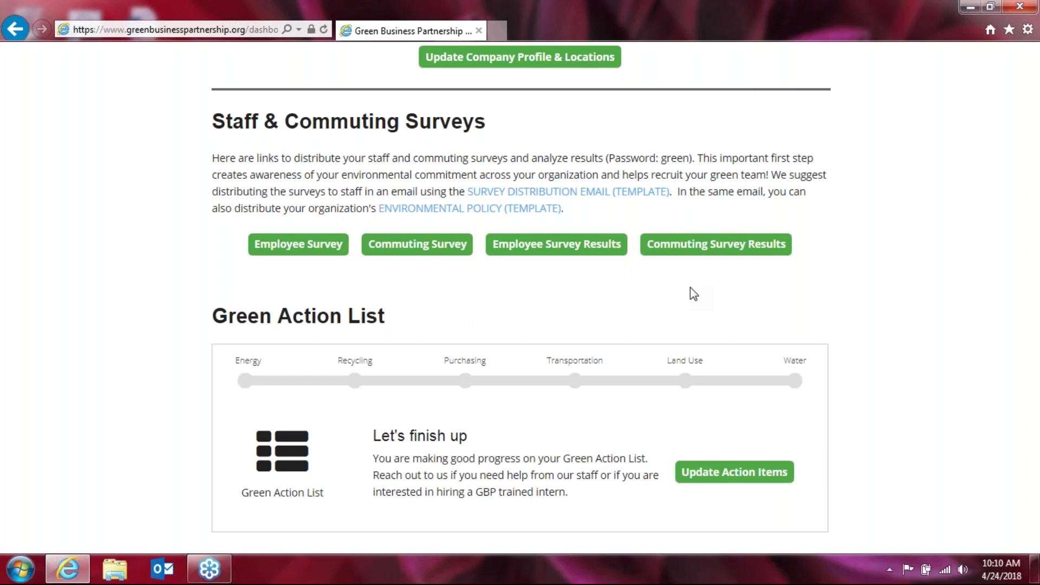
Step: Open the Green Action List's action items from the dashboard
{"action": "scroll", "coordinate": [690, 288], "scroll_direction": "down", "scroll_amount": 3}
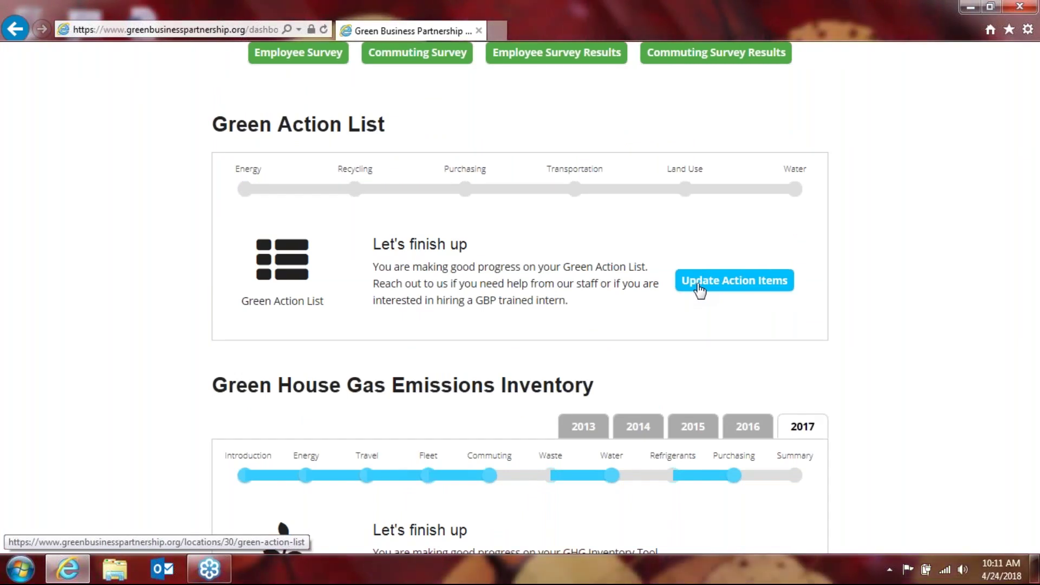
{"action": "left_click", "coordinate": [698, 290]}
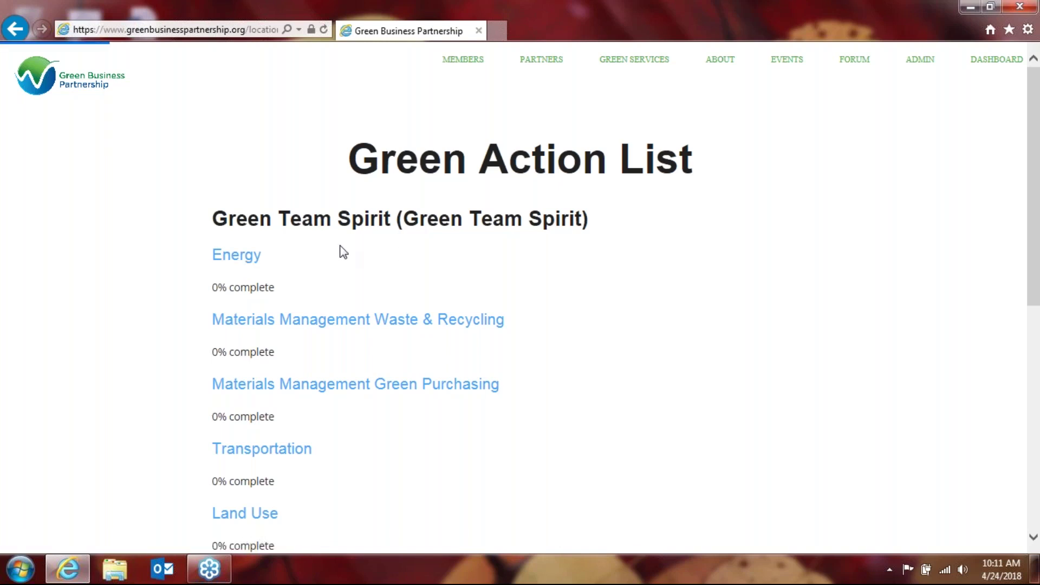
Step: Look over the Energy actions in the Green Action List, and return to the company dashboard to view its sections
{"action": "left_click", "coordinate": [247, 255]}
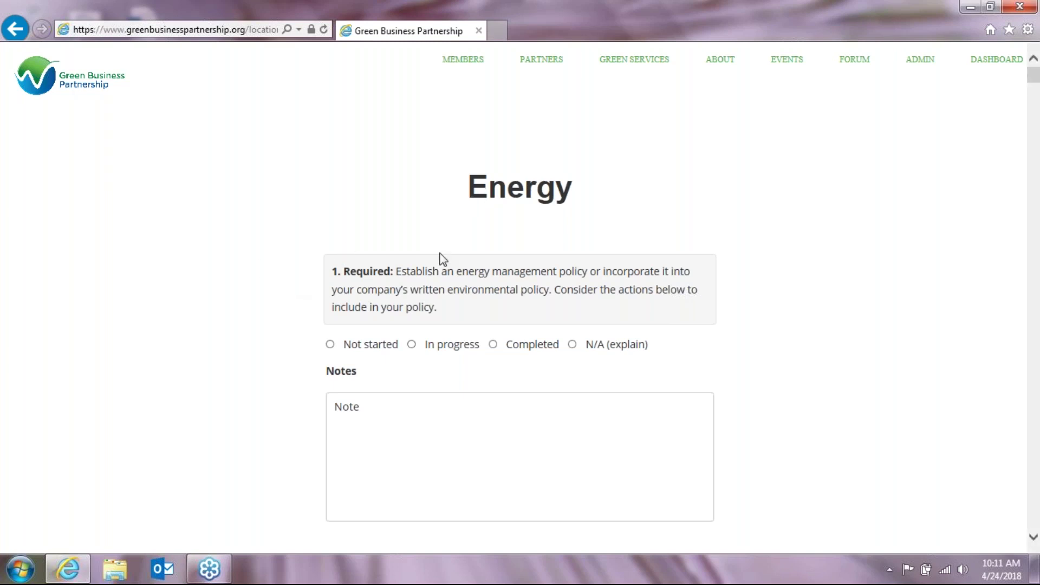
{"action": "scroll", "coordinate": [441, 259], "scroll_direction": "down", "scroll_amount": 8}
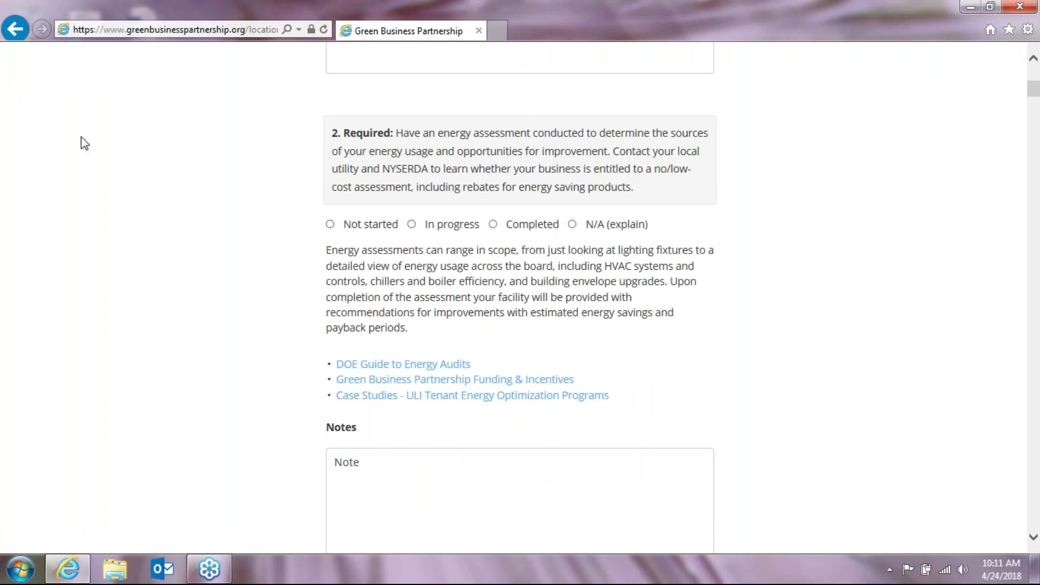
{"action": "left_click", "coordinate": [14, 28]}
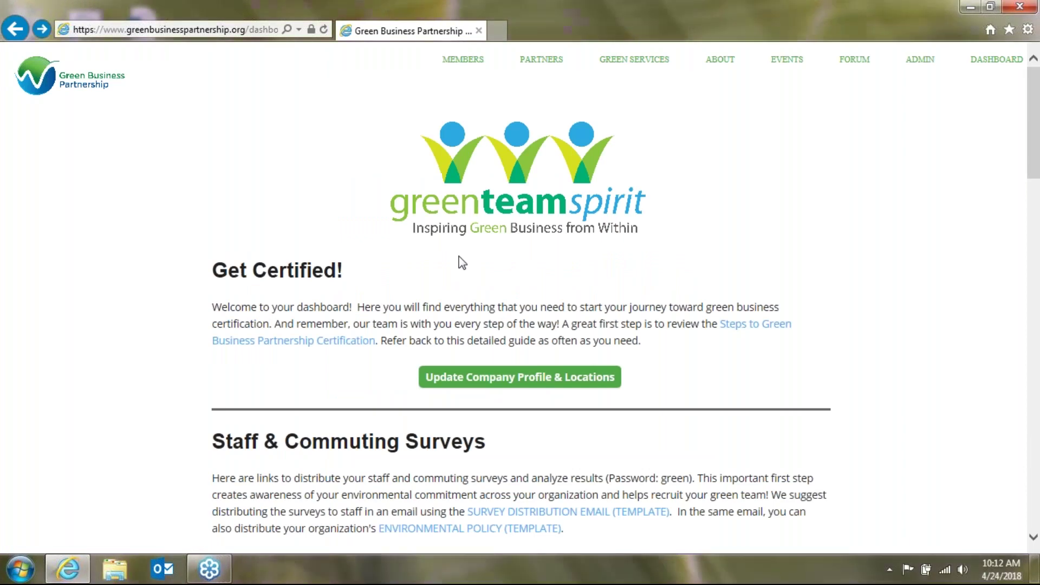
{"action": "scroll", "coordinate": [458, 263], "scroll_direction": "down", "scroll_amount": 5}
{"action": "scroll", "coordinate": [459, 262], "scroll_direction": "down", "scroll_amount": 8}
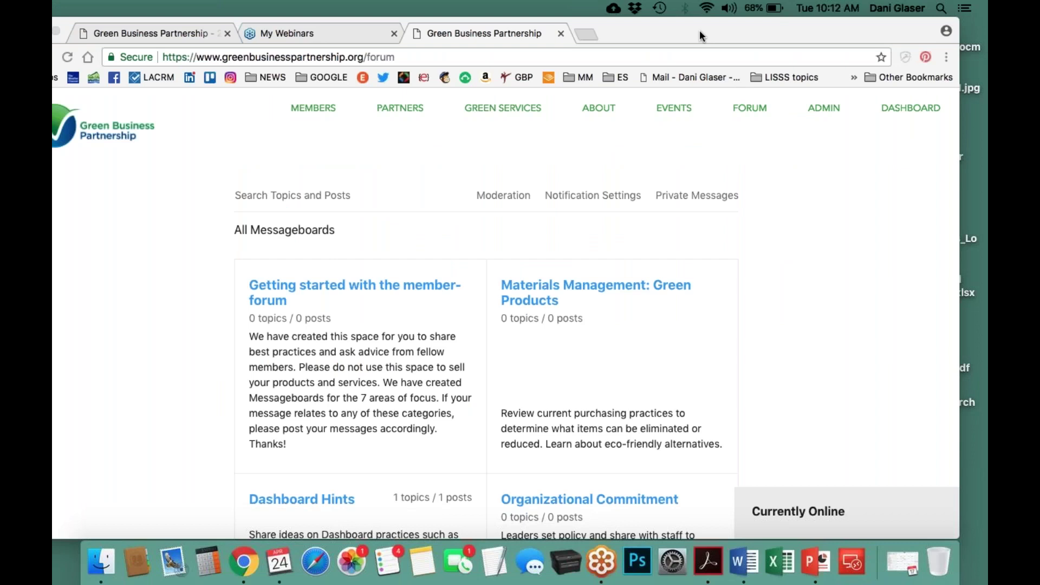
Step: In the Chrome window, open the admin list of companies and go to the Hendrick Hudson Free Library's dashboard
{"action": "left_click", "coordinate": [682, 33]}
{"action": "scroll", "coordinate": [247, 296], "scroll_direction": "up", "scroll_amount": 1}
{"action": "left_click", "coordinate": [810, 107]}
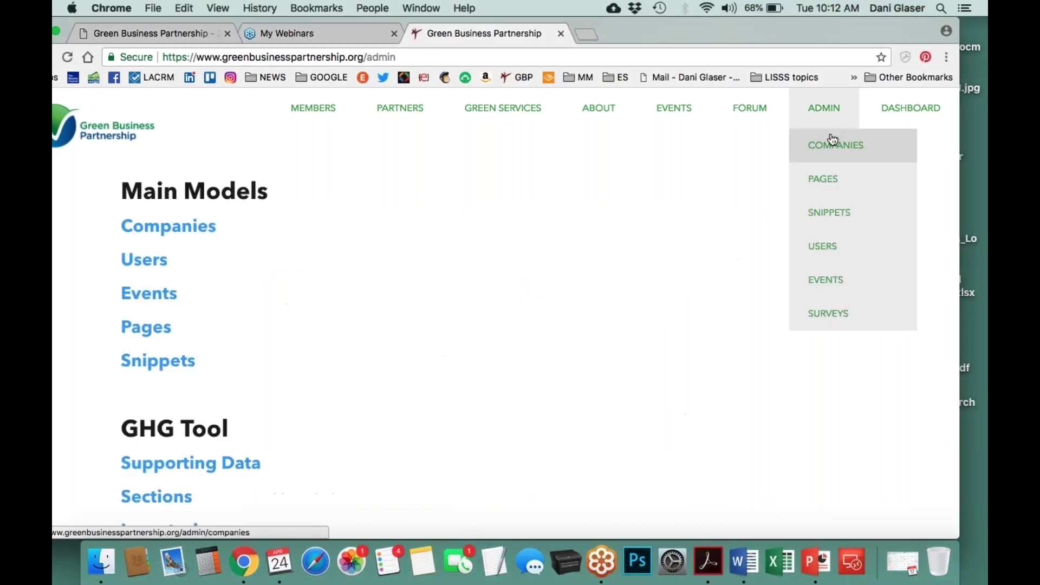
{"action": "left_click", "coordinate": [826, 148]}
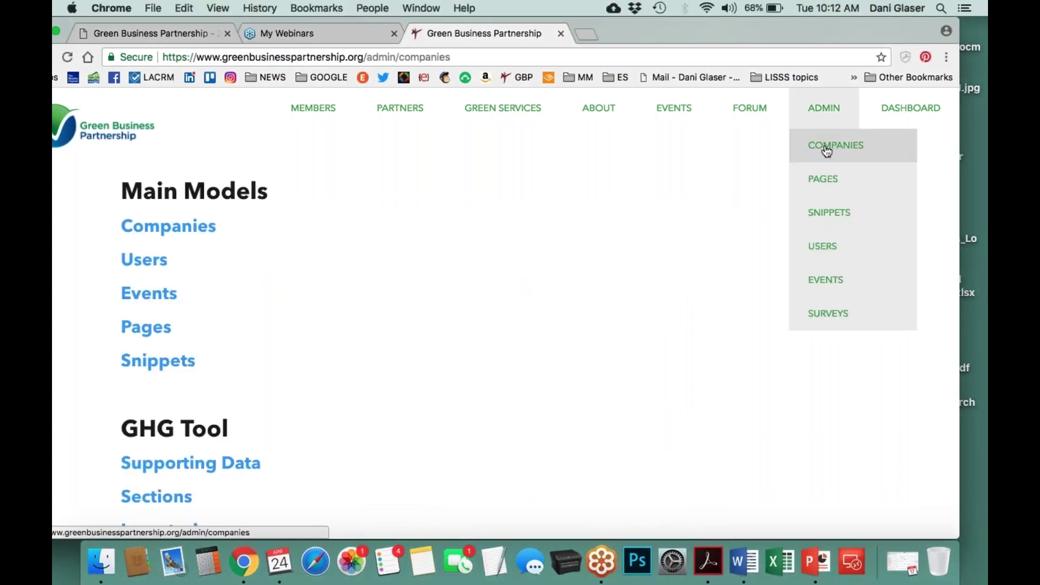
{"action": "scroll", "coordinate": [573, 238], "scroll_direction": "down", "scroll_amount": 2}
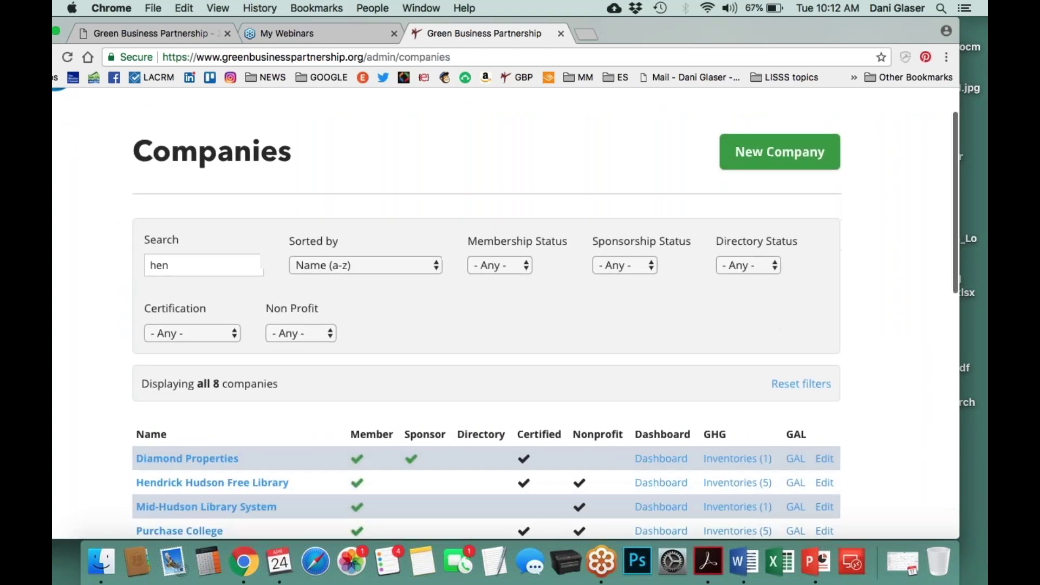
{"action": "scroll", "coordinate": [311, 389], "scroll_direction": "down", "scroll_amount": 4}
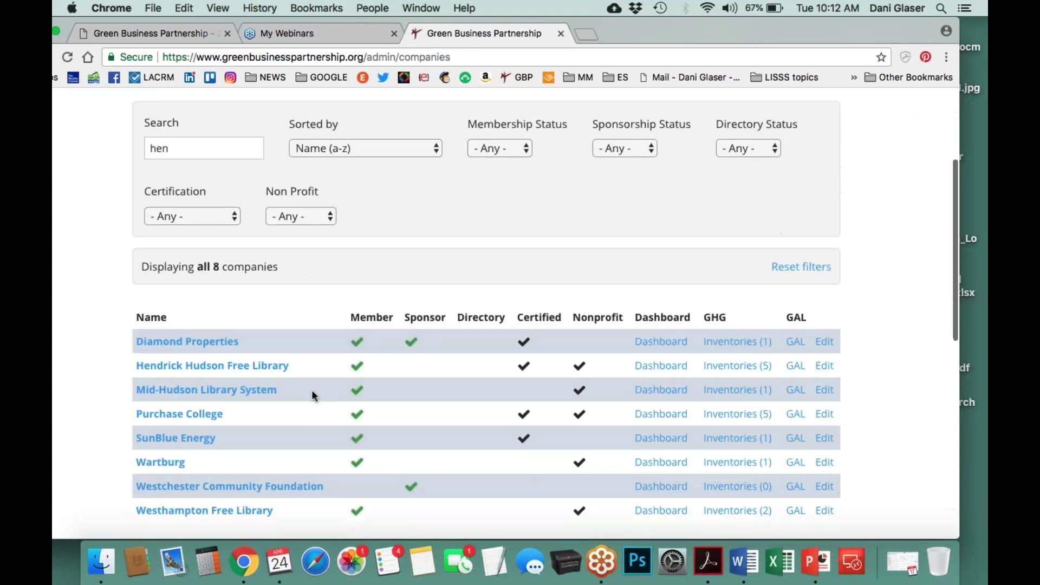
{"action": "left_click", "coordinate": [666, 366]}
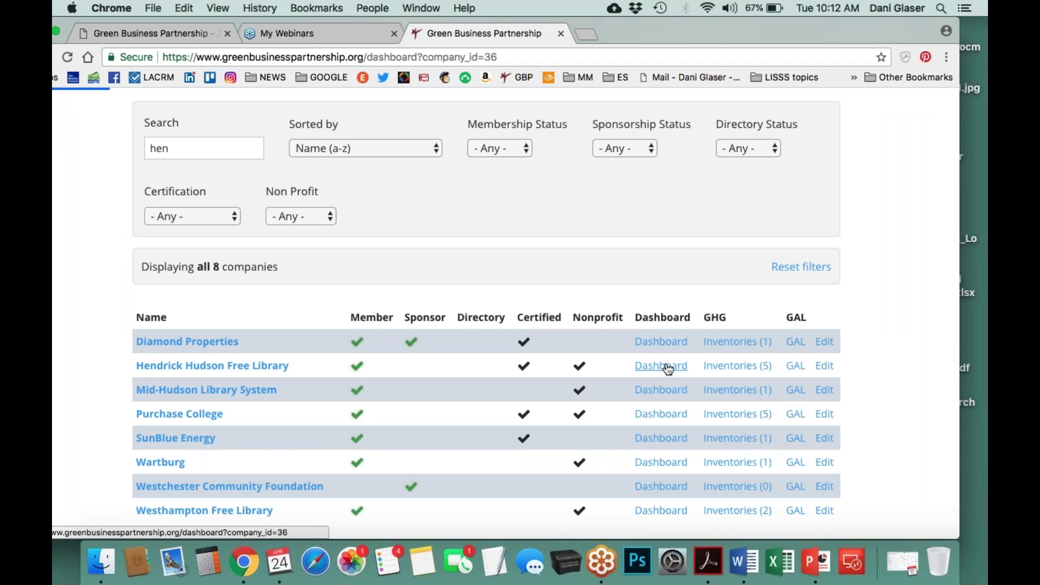
Step: From the library's Green House Gas Emissions Inventory section, open the 2016 inventory
{"action": "scroll", "coordinate": [667, 369], "scroll_direction": "down", "scroll_amount": 10}
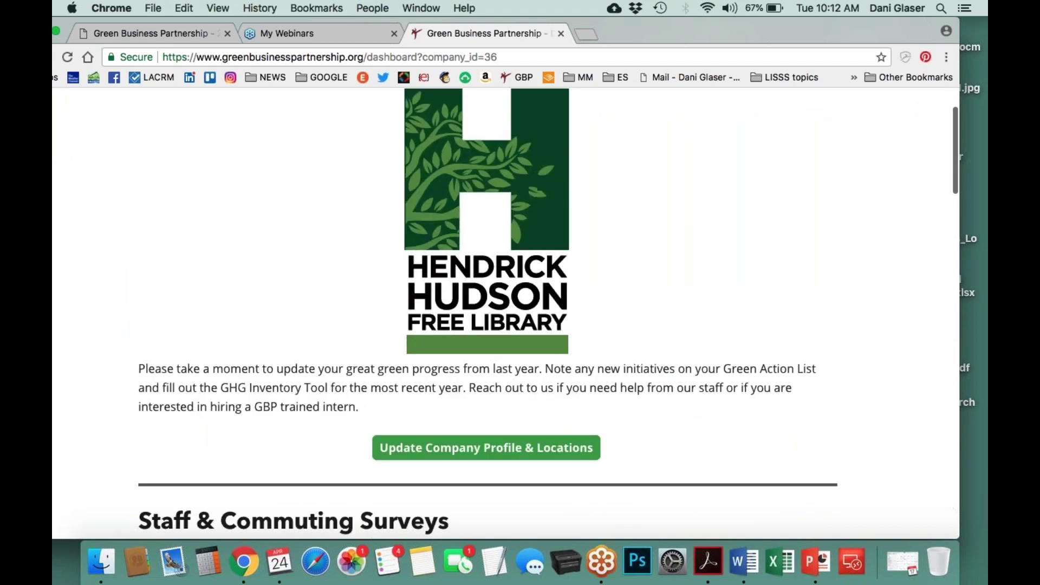
{"action": "scroll", "coordinate": [704, 352], "scroll_direction": "down", "scroll_amount": 7}
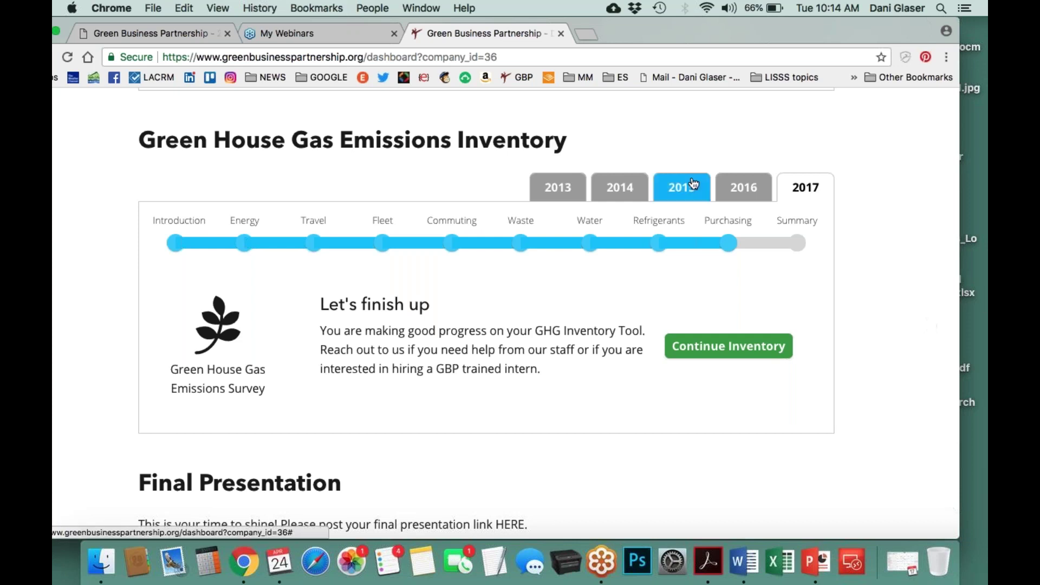
{"action": "left_click", "coordinate": [750, 194]}
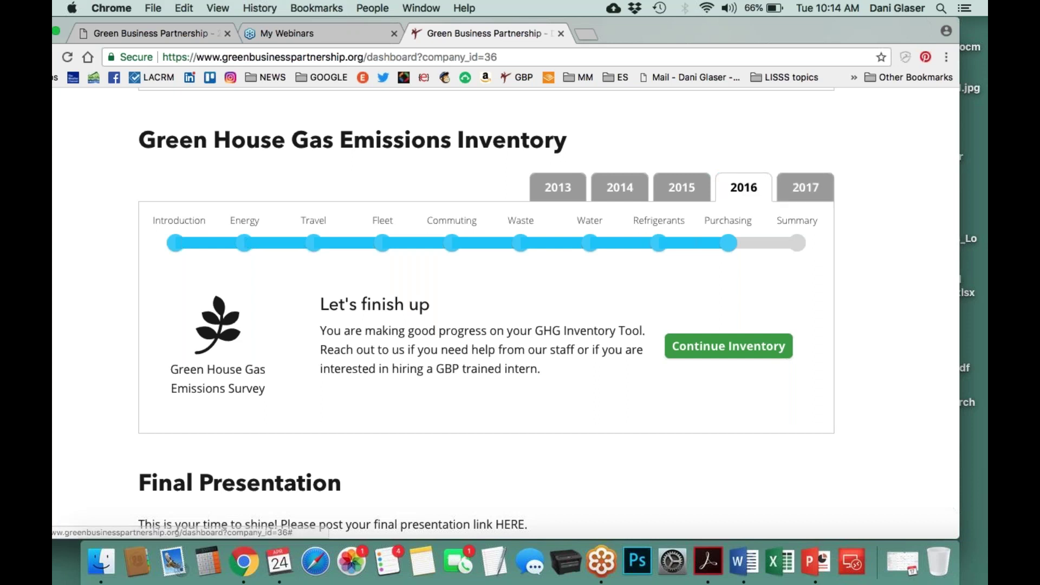
{"action": "left_click", "coordinate": [722, 347]}
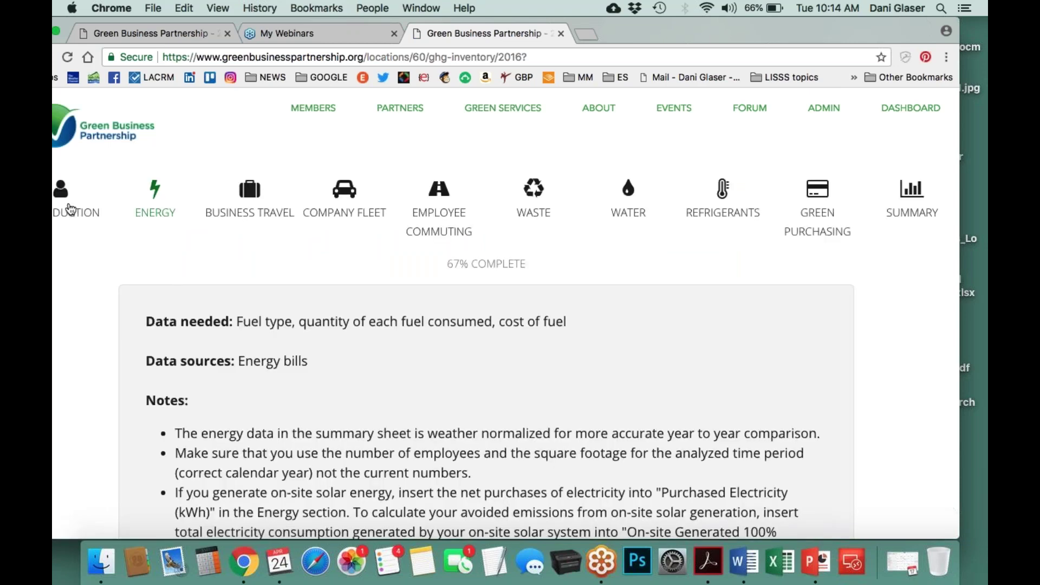
Step: Review the 2016 inventory's Introduction section, including the tool description and the Getting Started fields for occupied space and employees
{"action": "left_click", "coordinate": [71, 209]}
{"action": "scroll", "coordinate": [76, 410], "scroll_direction": "down", "scroll_amount": 2}
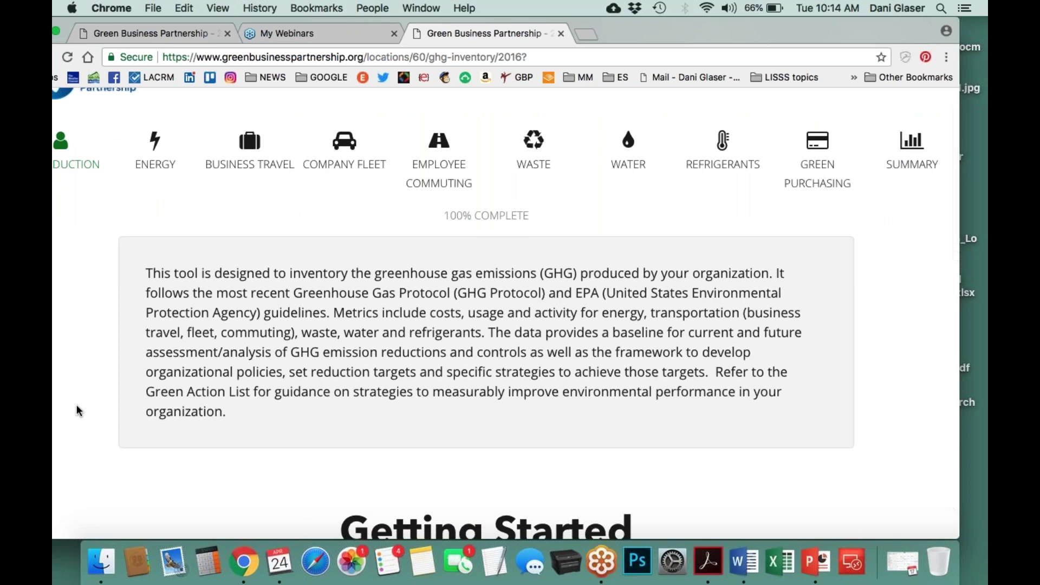
{"action": "scroll", "coordinate": [76, 410], "scroll_direction": "down", "scroll_amount": 1}
{"action": "scroll", "coordinate": [76, 405], "scroll_direction": "down", "scroll_amount": 1}
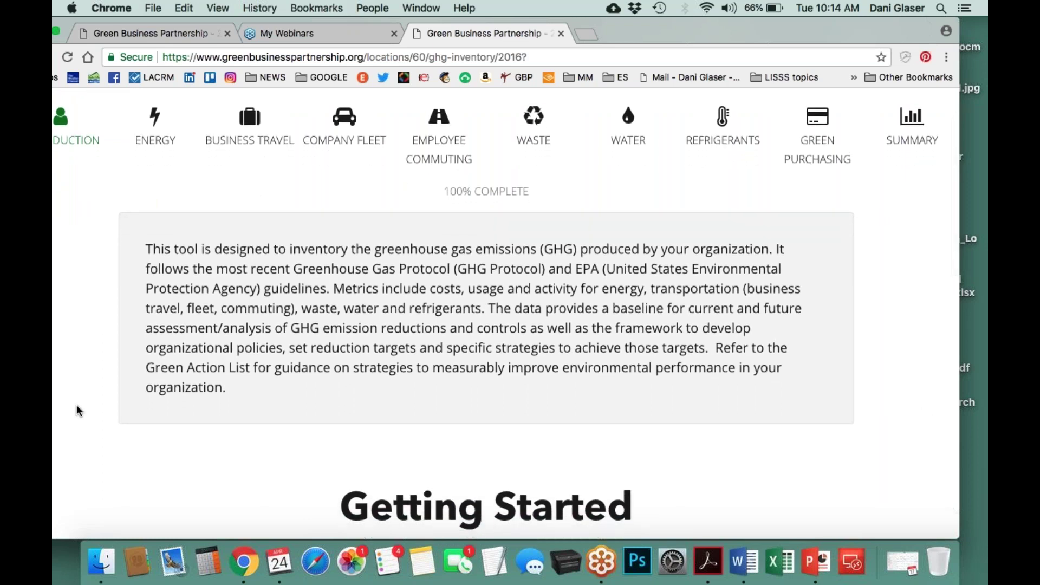
{"action": "scroll", "coordinate": [76, 407], "scroll_direction": "down", "scroll_amount": 2}
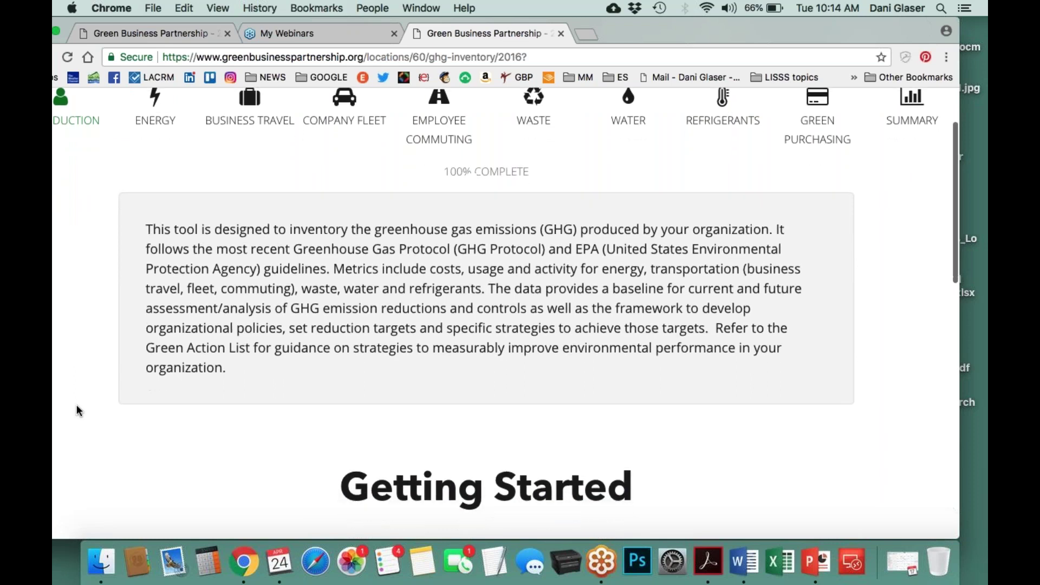
{"action": "scroll", "coordinate": [76, 406], "scroll_direction": "up", "scroll_amount": 1}
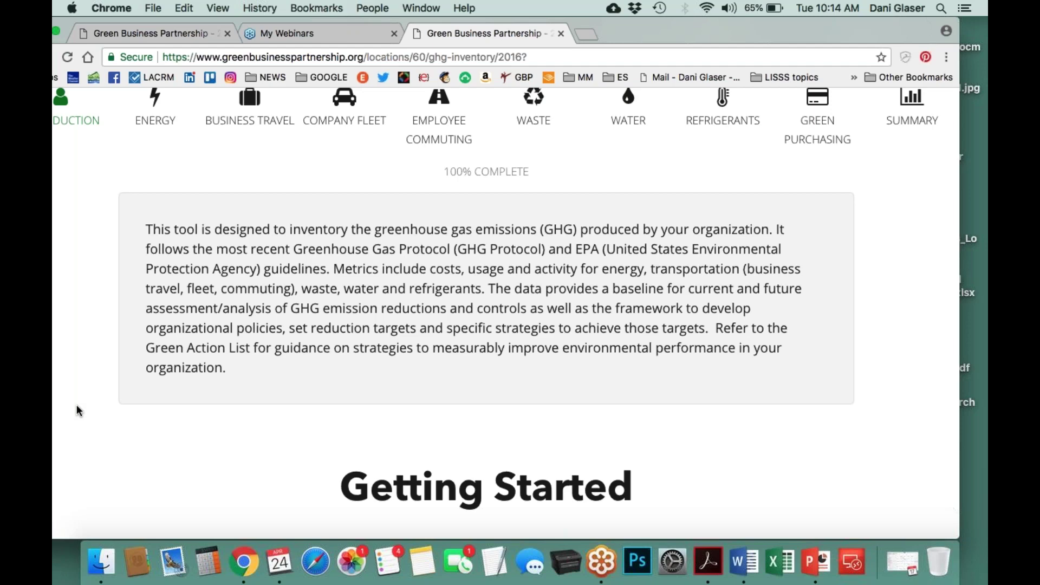
{"action": "scroll", "coordinate": [77, 410], "scroll_direction": "down", "scroll_amount": 5}
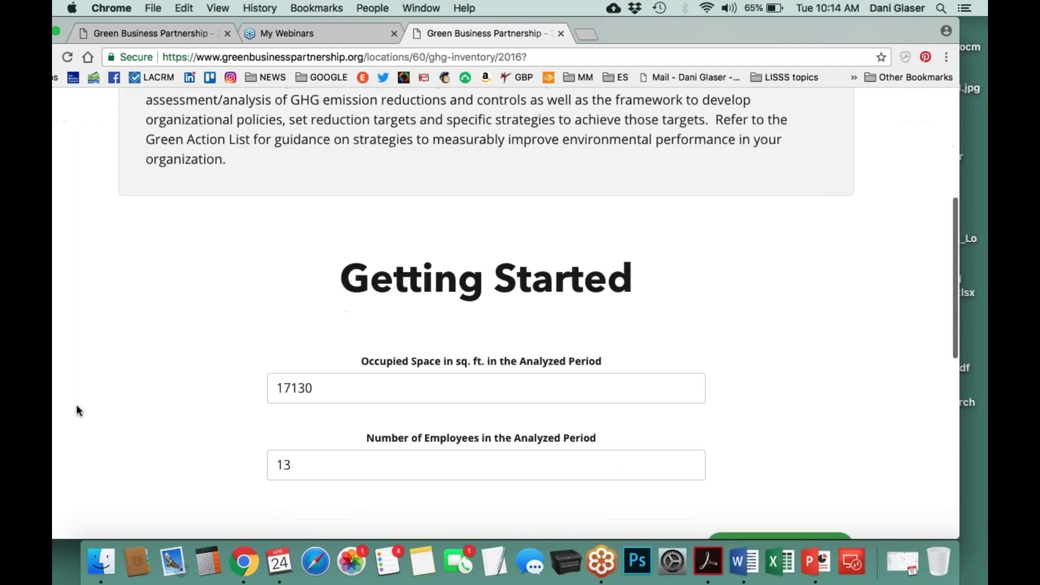
{"action": "scroll", "coordinate": [76, 410], "scroll_direction": "down", "scroll_amount": 2}
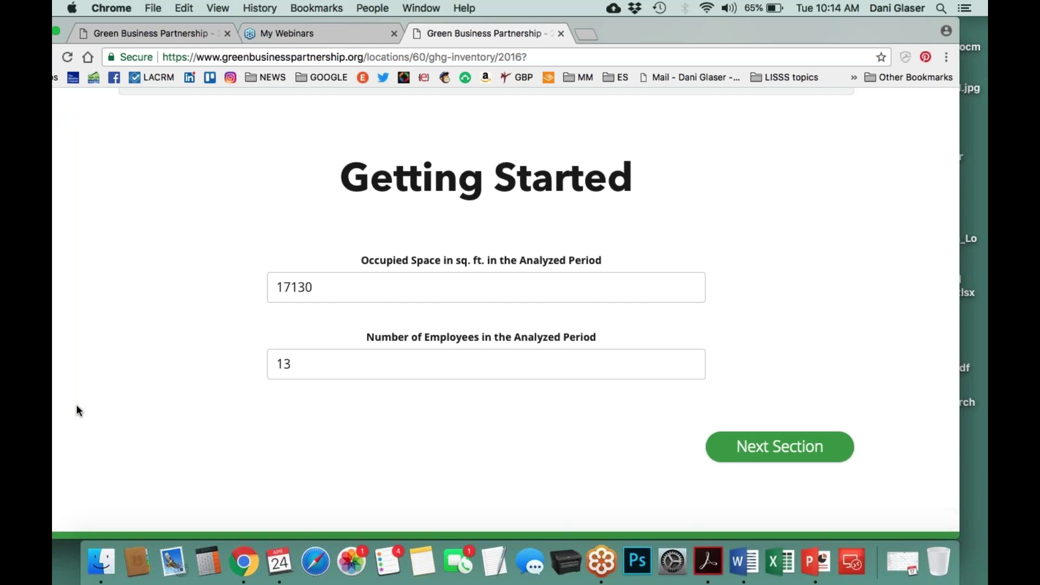
{"action": "scroll", "coordinate": [76, 406], "scroll_direction": "up", "scroll_amount": 6}
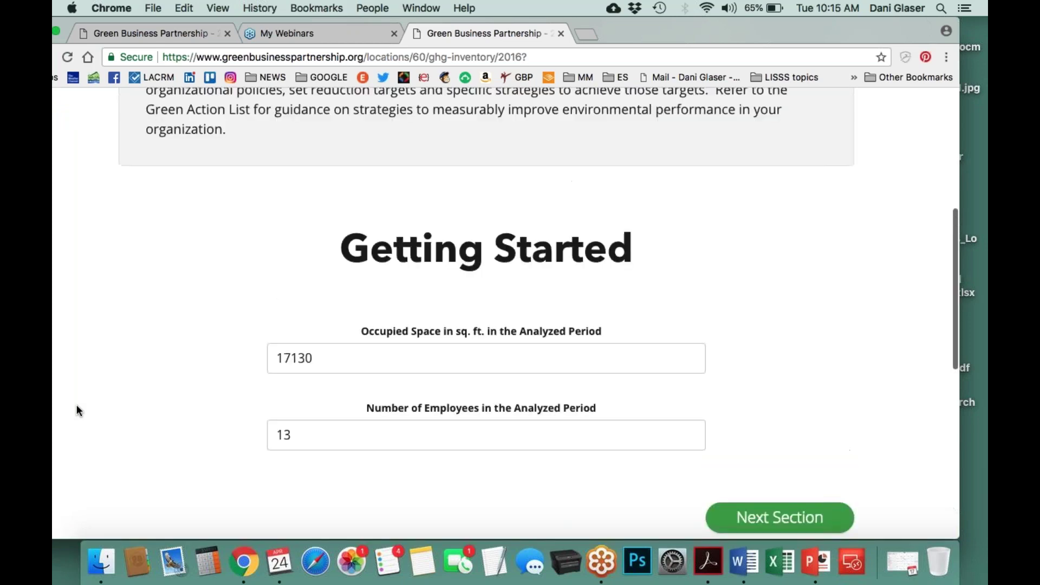
{"action": "scroll", "coordinate": [76, 406], "scroll_direction": "up", "scroll_amount": 3}
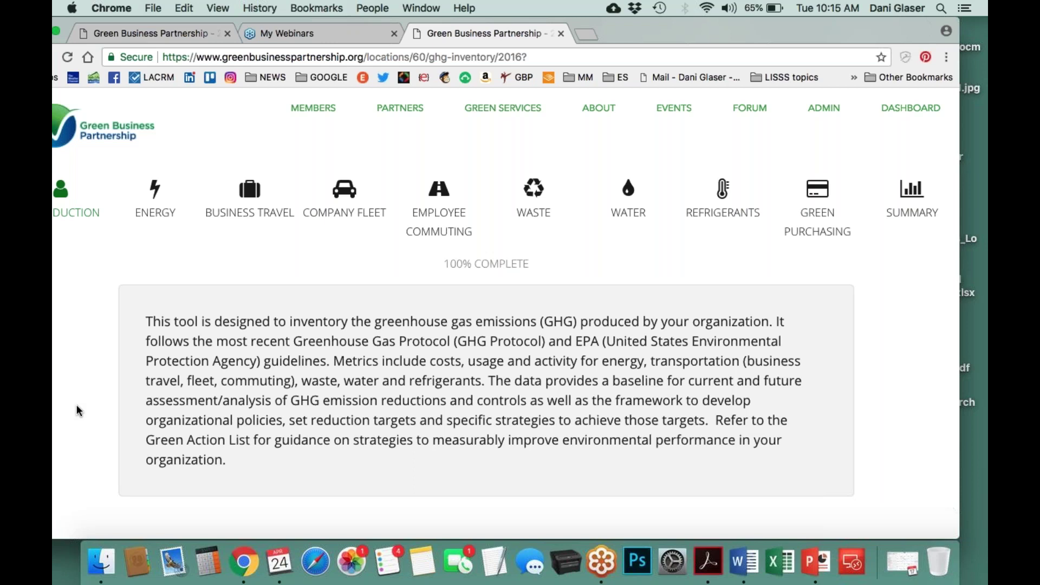
Step: Open the inventory's Energy section and read its data needed, data sources and notes down to the energy table
{"action": "left_click", "coordinate": [156, 195]}
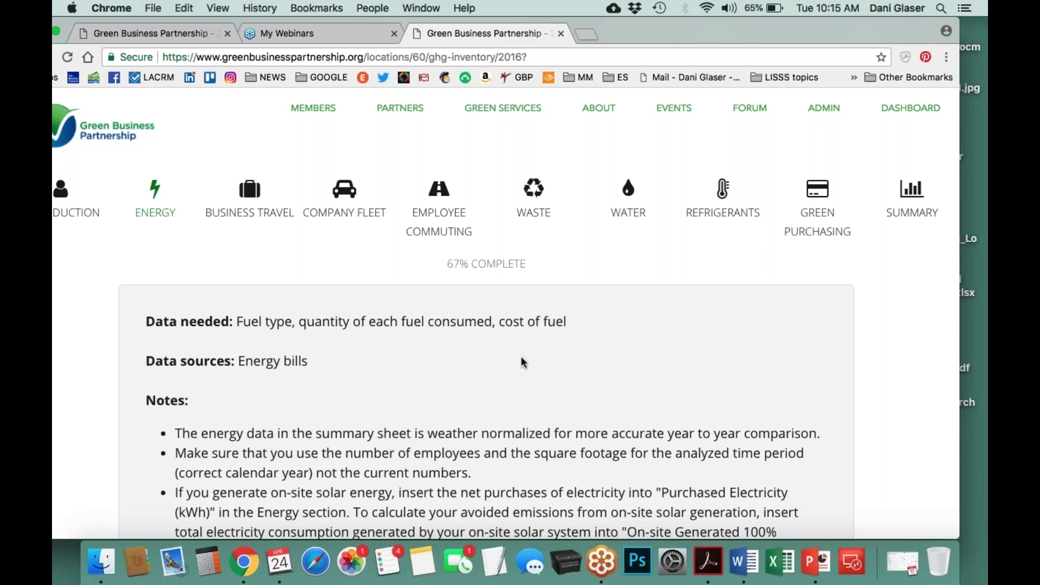
{"action": "scroll", "coordinate": [521, 362], "scroll_direction": "down", "scroll_amount": 2}
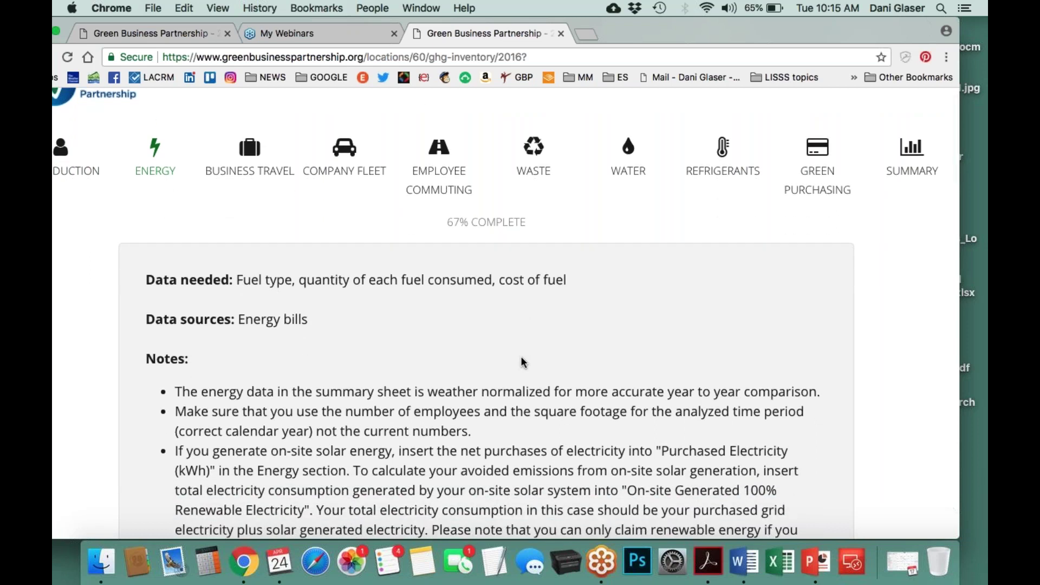
{"action": "scroll", "coordinate": [521, 358], "scroll_direction": "down", "scroll_amount": 3}
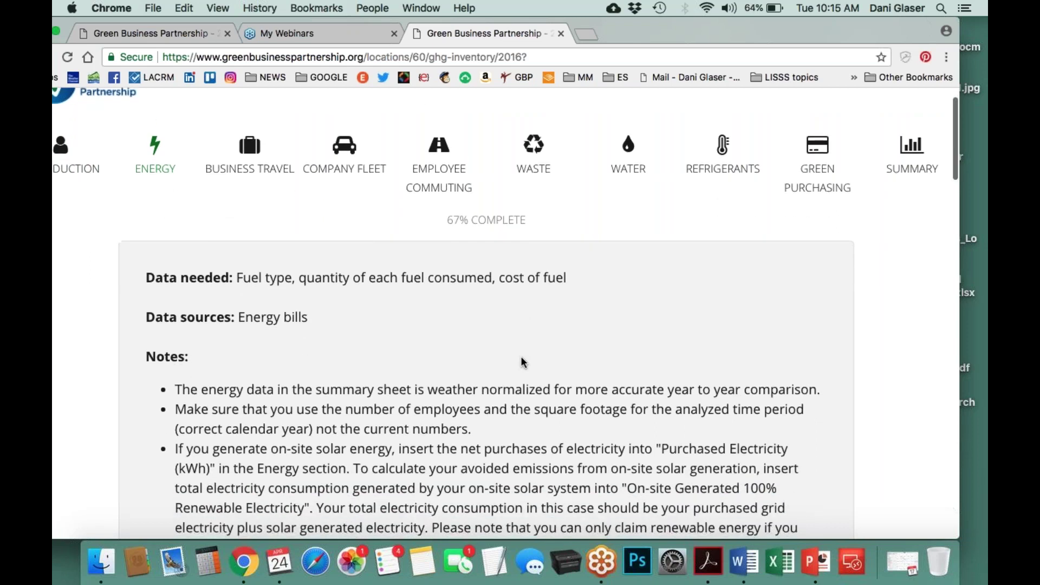
{"action": "scroll", "coordinate": [521, 358], "scroll_direction": "down", "scroll_amount": 2}
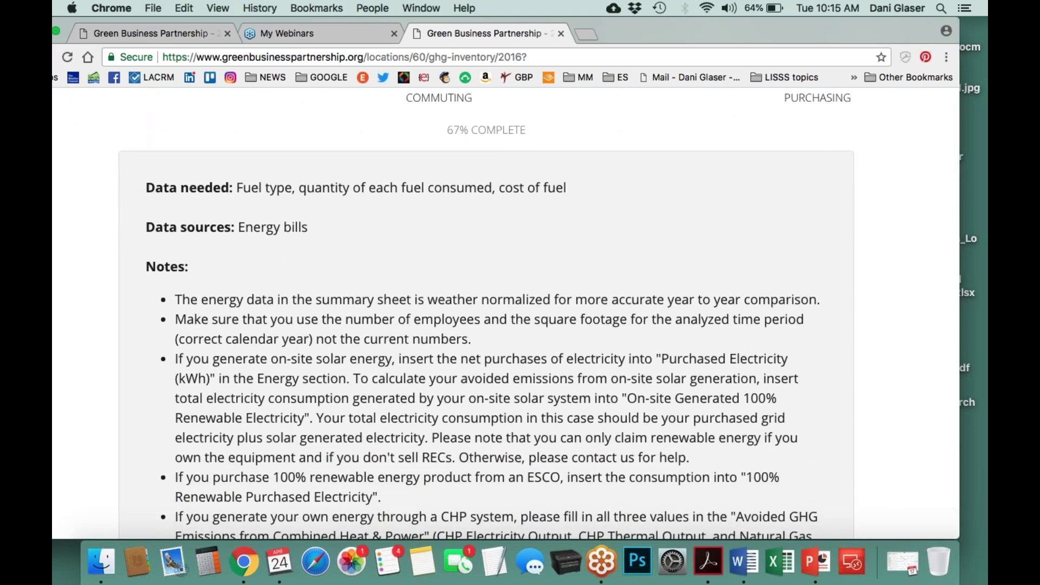
{"action": "scroll", "coordinate": [521, 357], "scroll_direction": "down", "scroll_amount": 6}
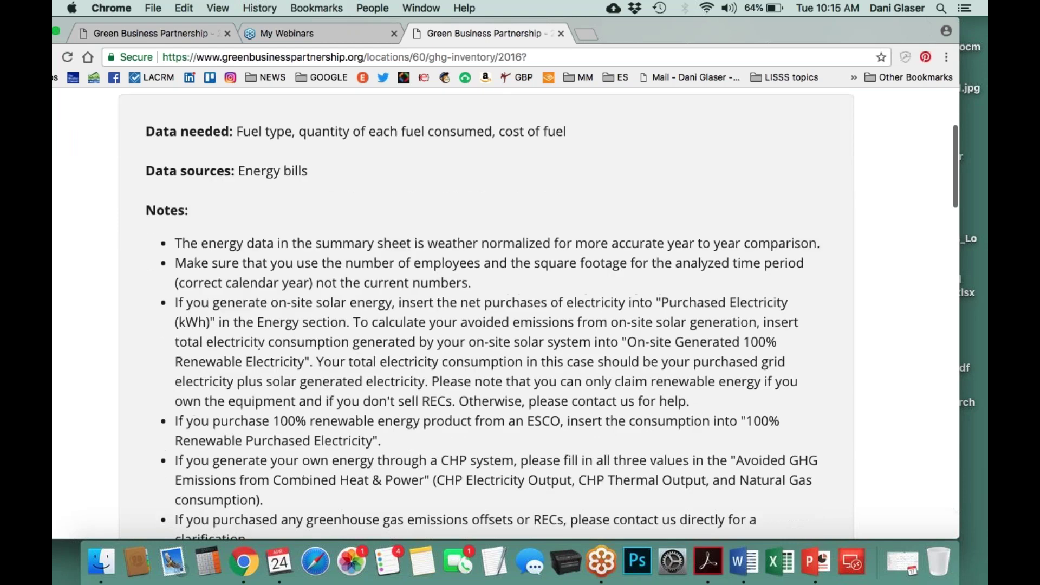
{"action": "scroll", "coordinate": [521, 357], "scroll_direction": "down", "scroll_amount": 6}
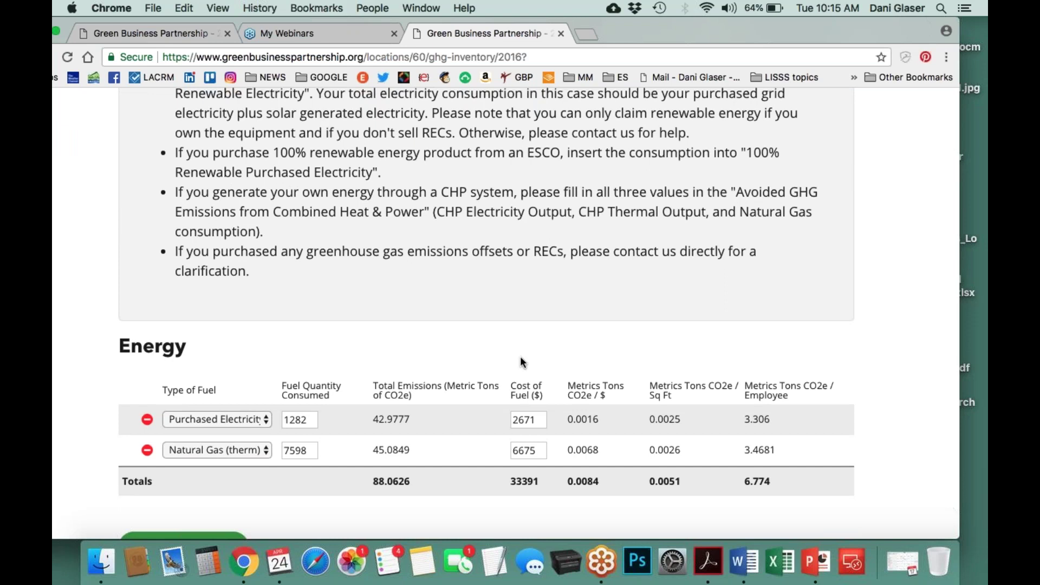
Step: View the fuel type choices for the energy table's first row without changing it, and look over the table
{"action": "left_click", "coordinate": [264, 419]}
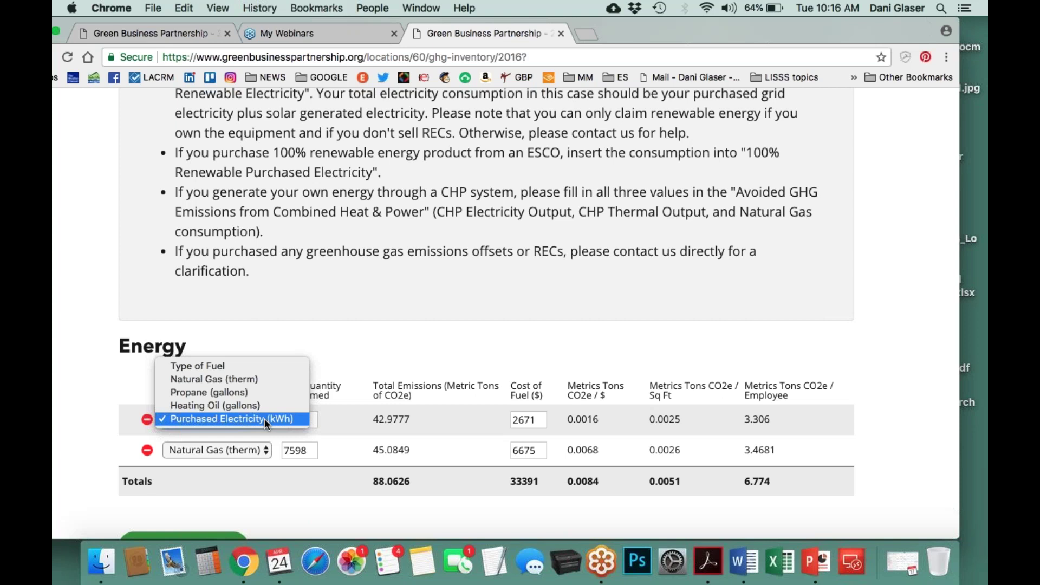
{"action": "left_click", "coordinate": [87, 404]}
{"action": "scroll", "coordinate": [88, 404], "scroll_direction": "down", "scroll_amount": 2}
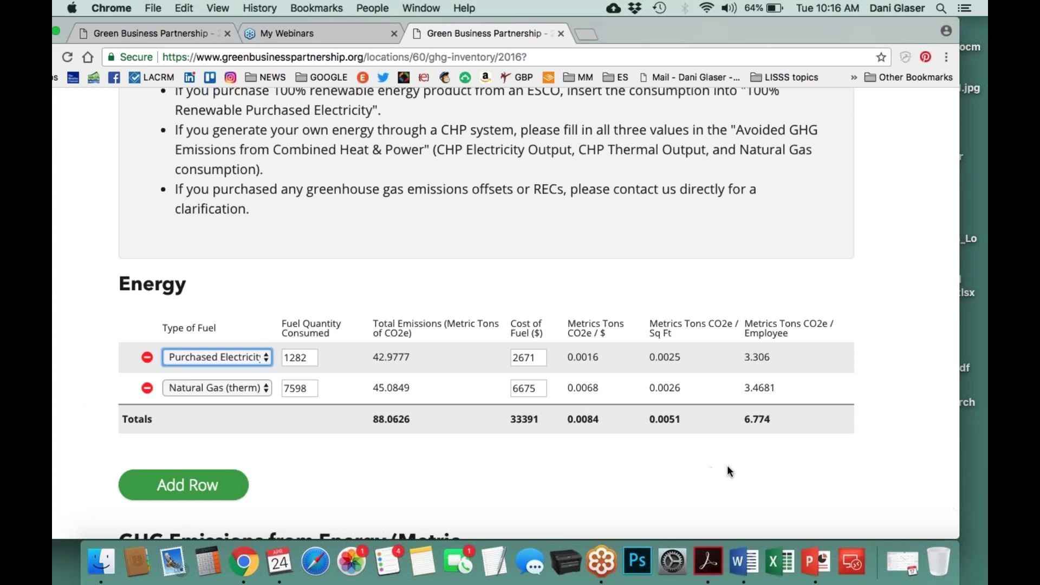
{"action": "scroll", "coordinate": [727, 467], "scroll_direction": "down", "scroll_amount": 2}
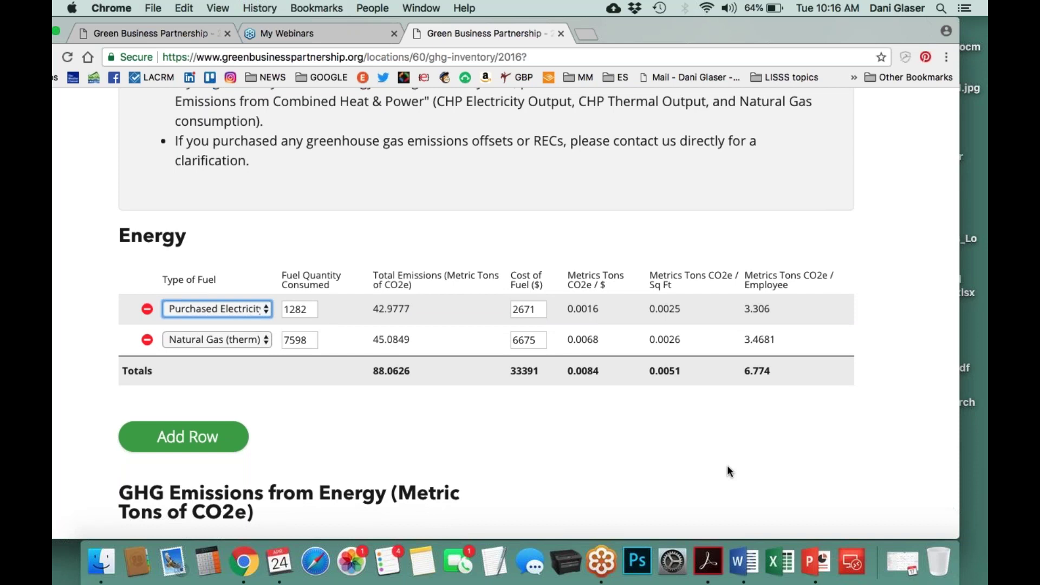
{"action": "scroll", "coordinate": [728, 466], "scroll_direction": "down", "scroll_amount": 1}
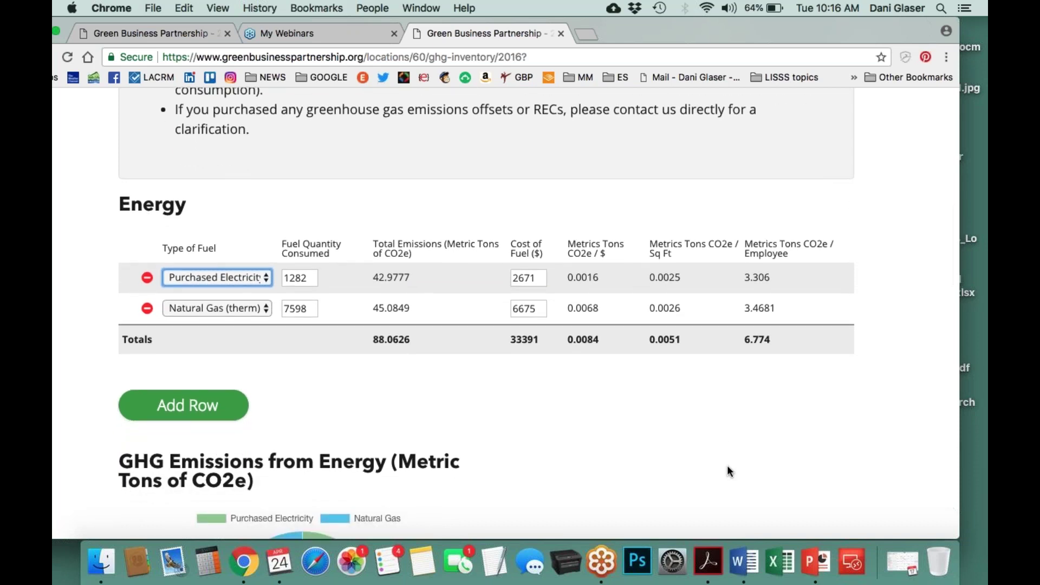
Step: Add a blank row to the energy table and view its fuel type choices without selecting one
{"action": "left_click", "coordinate": [188, 412]}
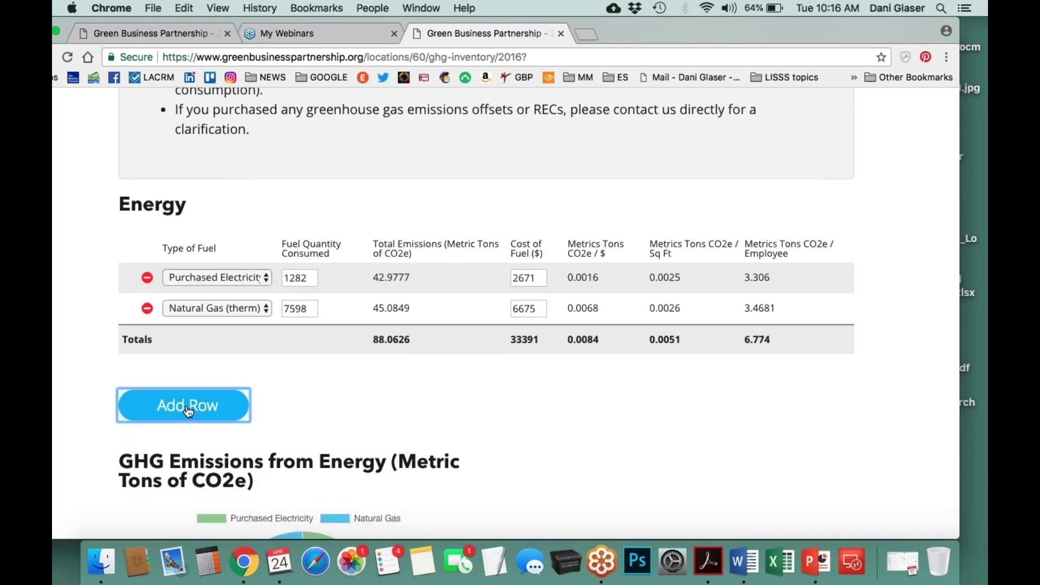
{"action": "left_click", "coordinate": [188, 412]}
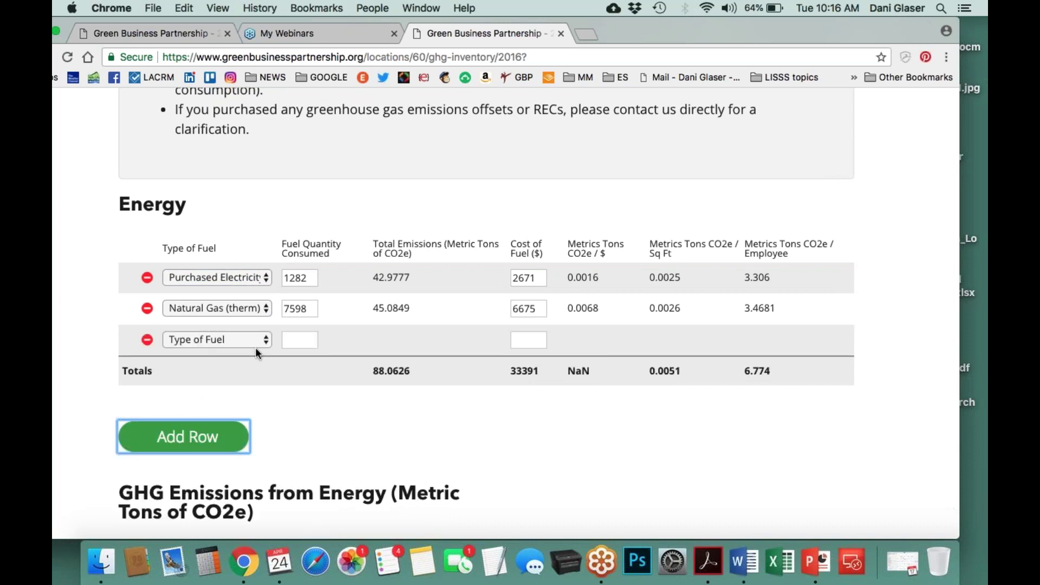
{"action": "left_click", "coordinate": [268, 340]}
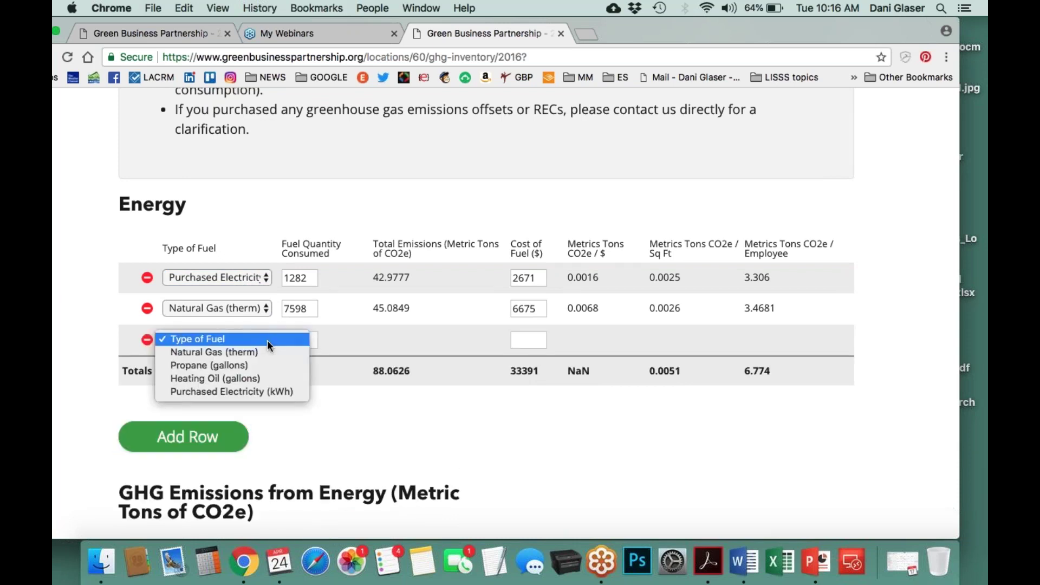
{"action": "left_click", "coordinate": [364, 418]}
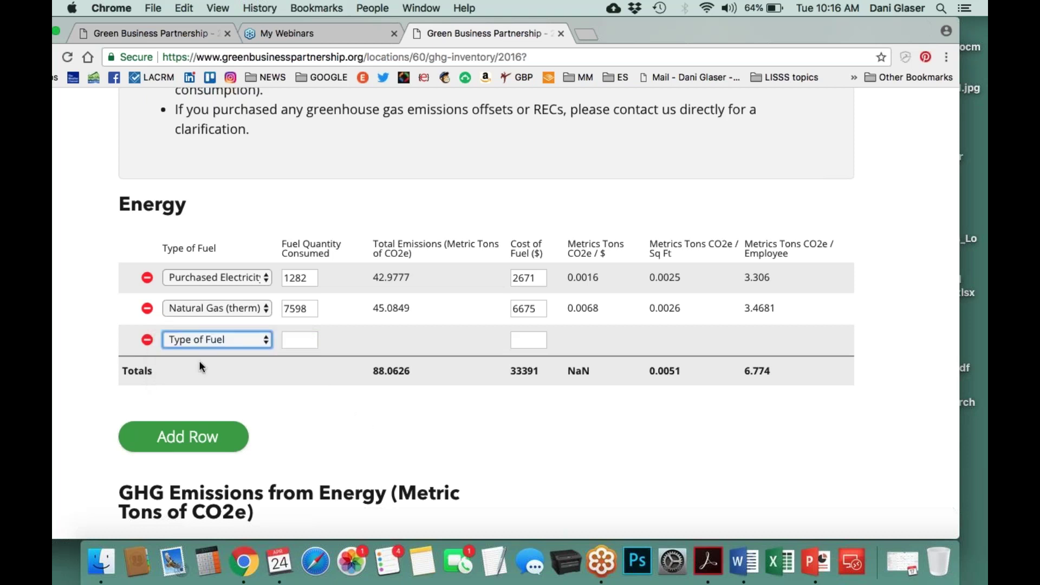
Step: Remove the blank row from the energy table and look over the remaining electricity and natural gas rows
{"action": "left_click", "coordinate": [147, 341]}
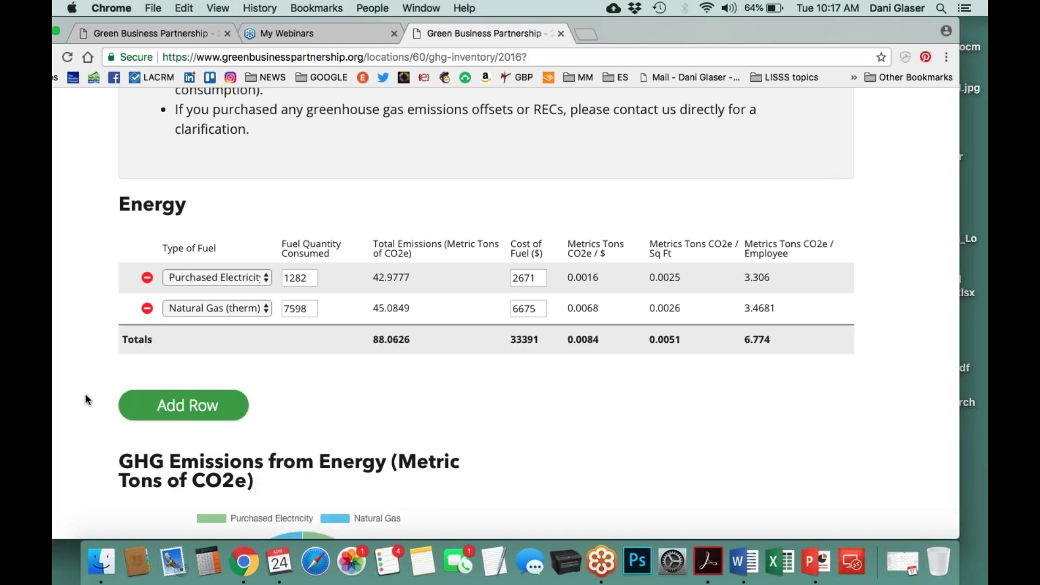
{"action": "scroll", "coordinate": [86, 399], "scroll_direction": "down", "scroll_amount": 3}
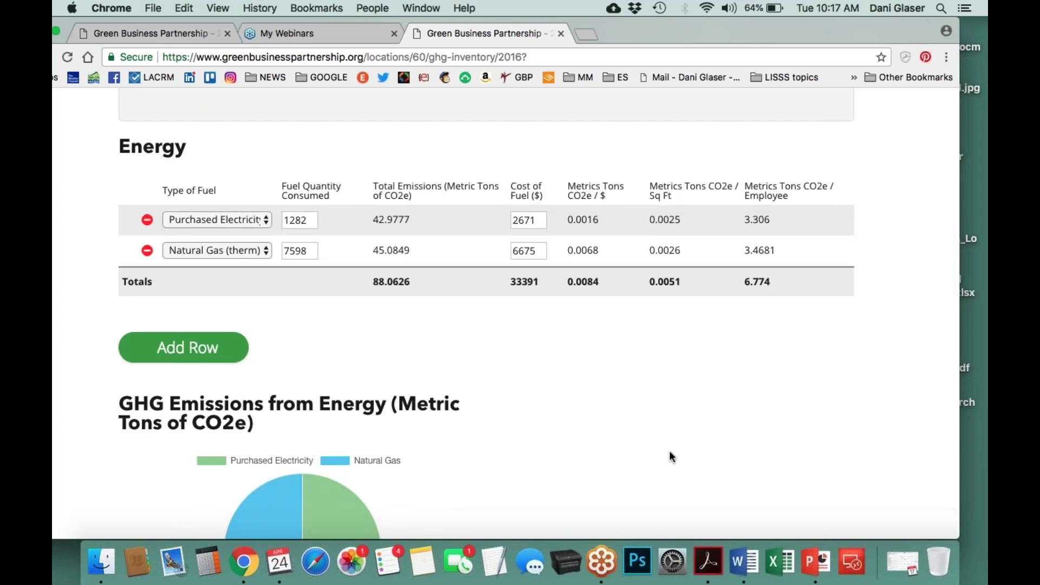
{"action": "scroll", "coordinate": [671, 456], "scroll_direction": "up", "scroll_amount": 3}
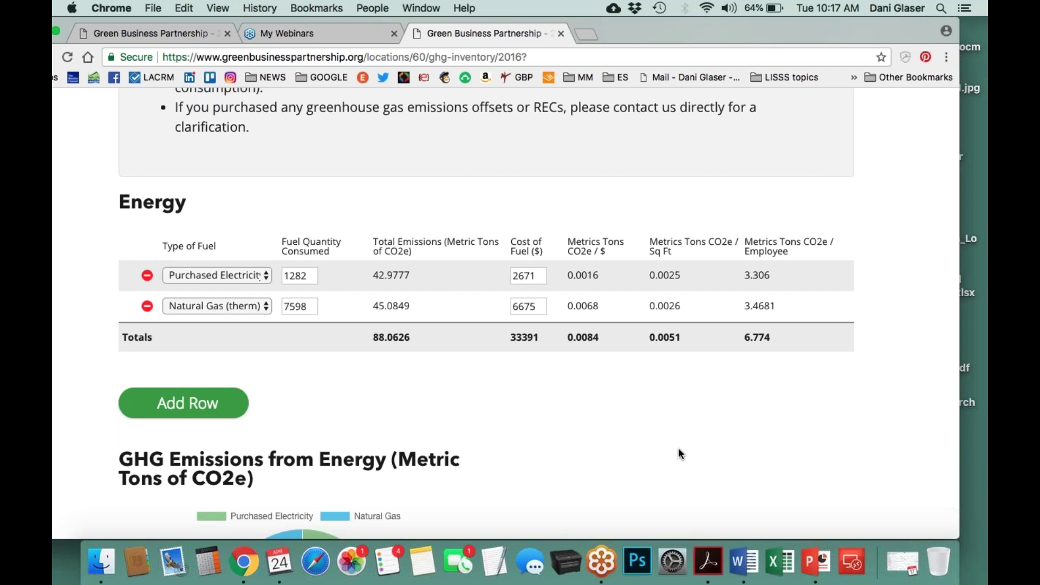
Step: Review the pie chart of GHG emissions from energy and the table for avoided emissions from renewable energy
{"action": "scroll", "coordinate": [678, 449], "scroll_direction": "down", "scroll_amount": 5}
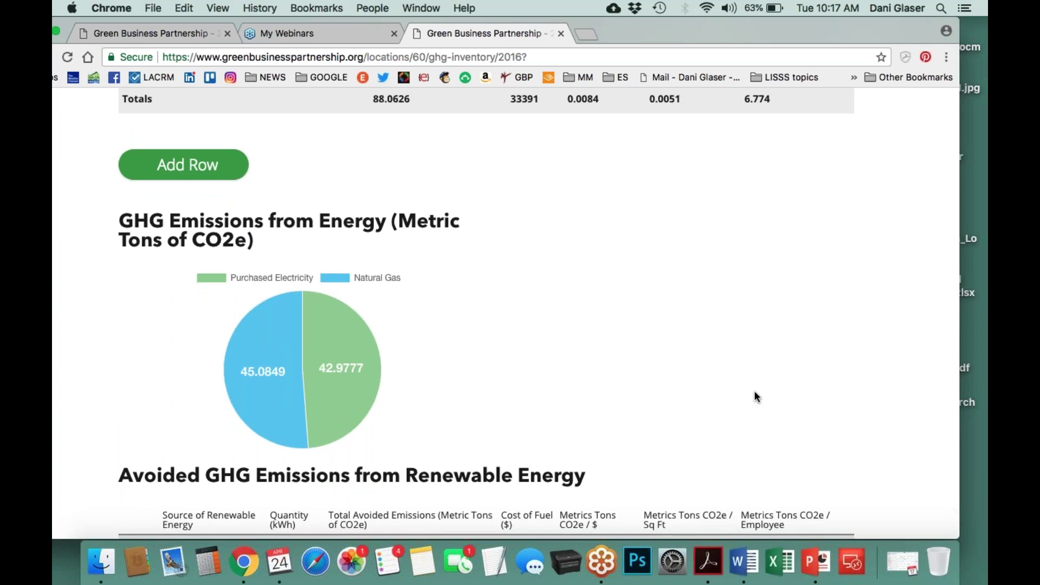
{"action": "scroll", "coordinate": [755, 392], "scroll_direction": "down", "scroll_amount": 2}
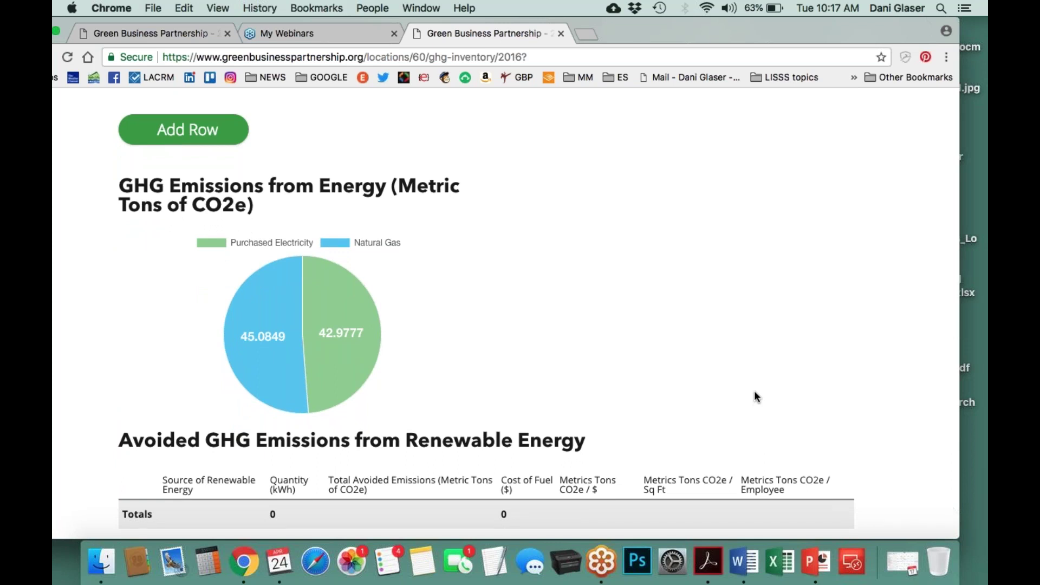
{"action": "scroll", "coordinate": [755, 392], "scroll_direction": "down", "scroll_amount": 6}
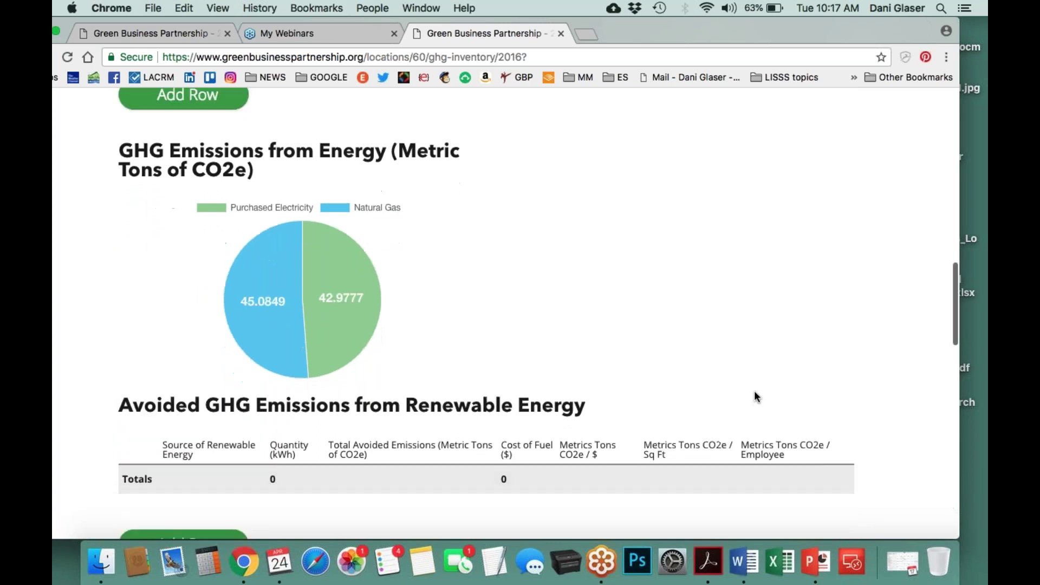
{"action": "scroll", "coordinate": [756, 397], "scroll_direction": "down", "scroll_amount": 1}
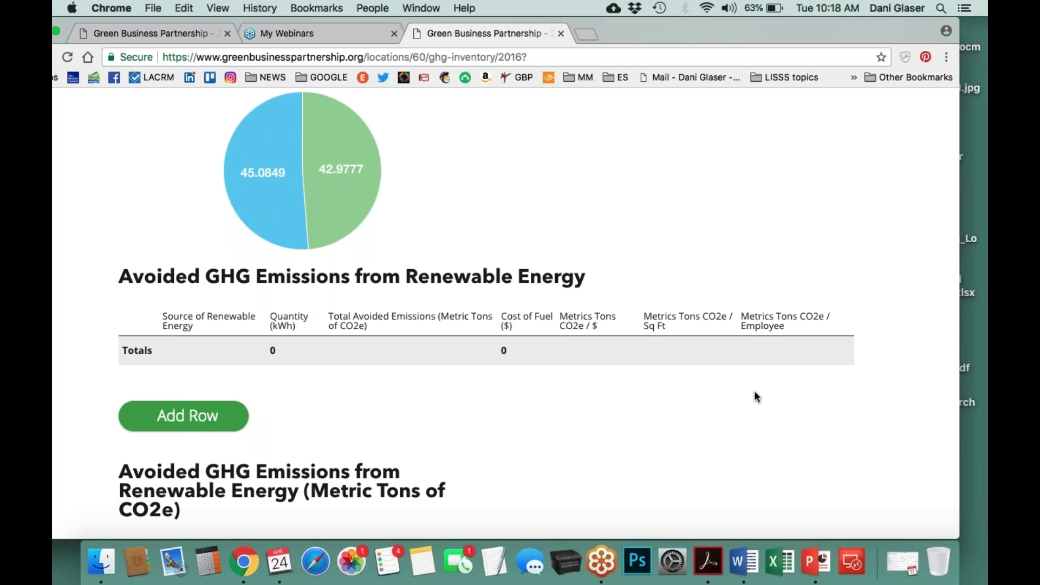
Step: Add a blank row to the renewable energy avoided emissions table and view its source choices without selecting one
{"action": "left_click", "coordinate": [183, 420]}
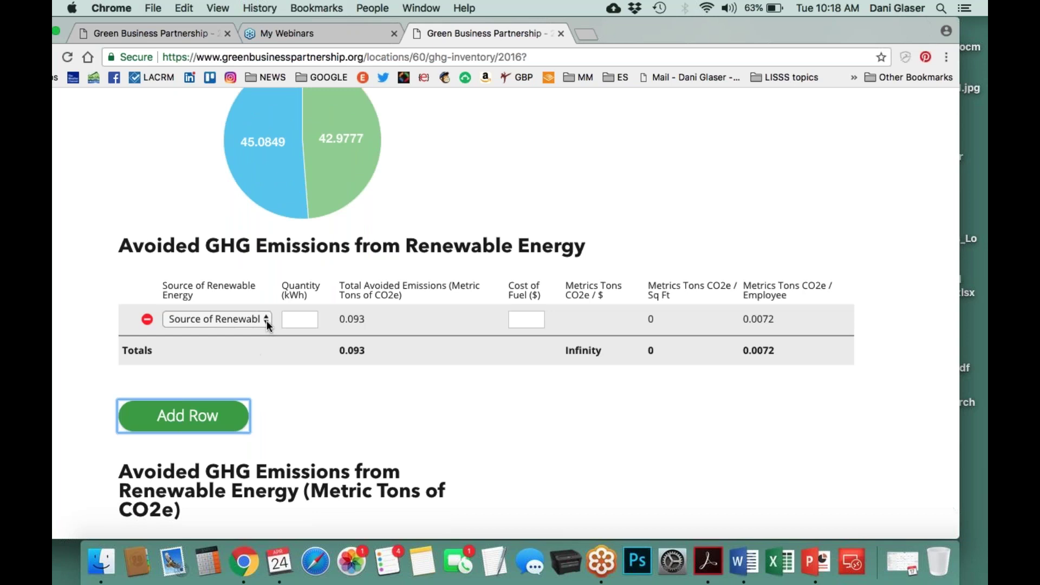
{"action": "left_click", "coordinate": [266, 319]}
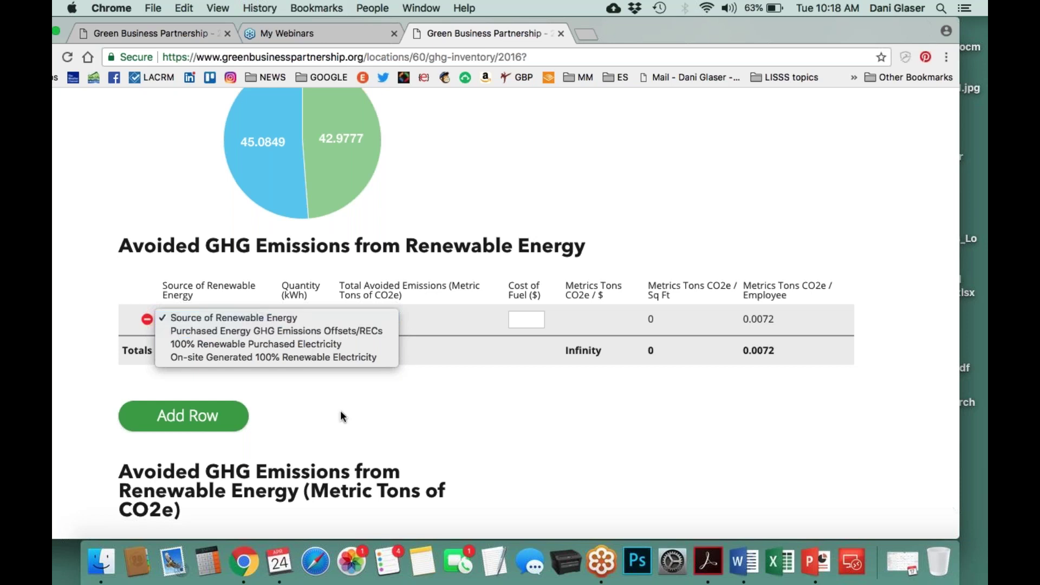
{"action": "left_click", "coordinate": [140, 323]}
Step: Look over the rest of the Energy section, including the Combined Heat & Power table, and return to the section navigation
{"action": "scroll", "coordinate": [486, 314], "scroll_direction": "down", "scroll_amount": 7}
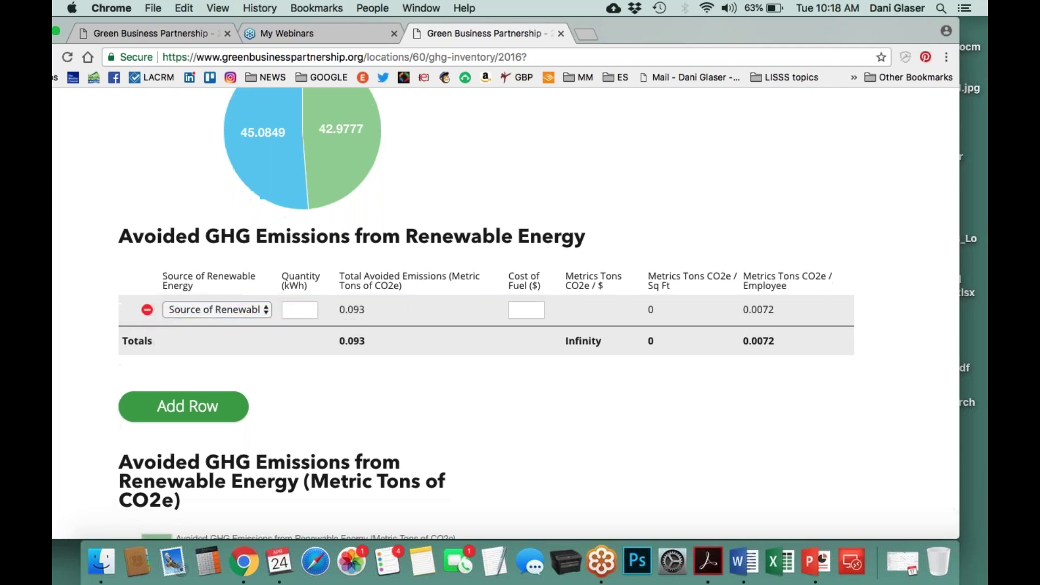
{"action": "scroll", "coordinate": [486, 314], "scroll_direction": "down", "scroll_amount": 3}
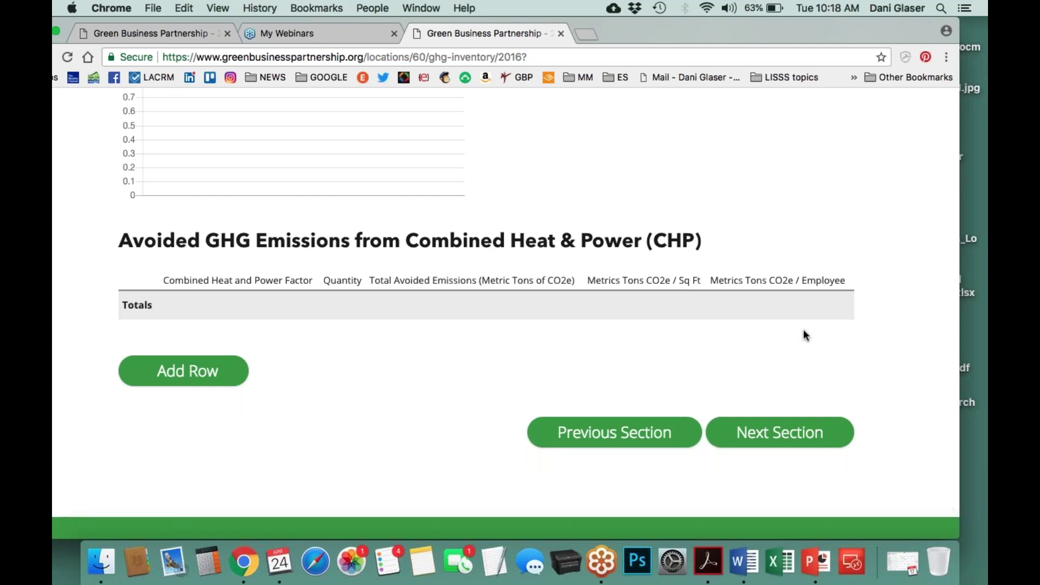
{"action": "scroll", "coordinate": [833, 345], "scroll_direction": "up", "scroll_amount": 8}
{"action": "scroll", "coordinate": [833, 346], "scroll_direction": "up", "scroll_amount": 15}
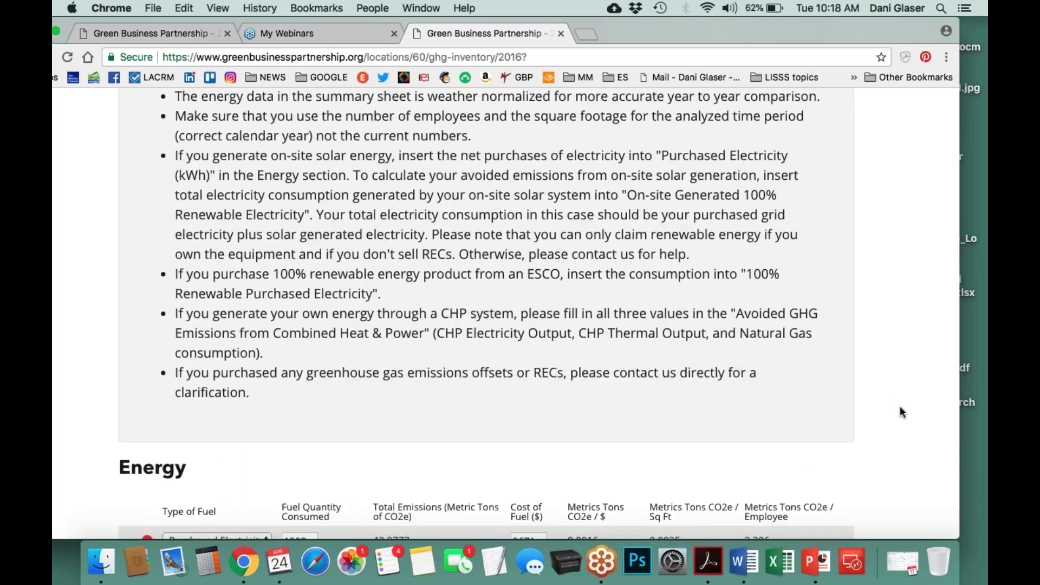
{"action": "scroll", "coordinate": [900, 407], "scroll_direction": "up", "scroll_amount": 7}
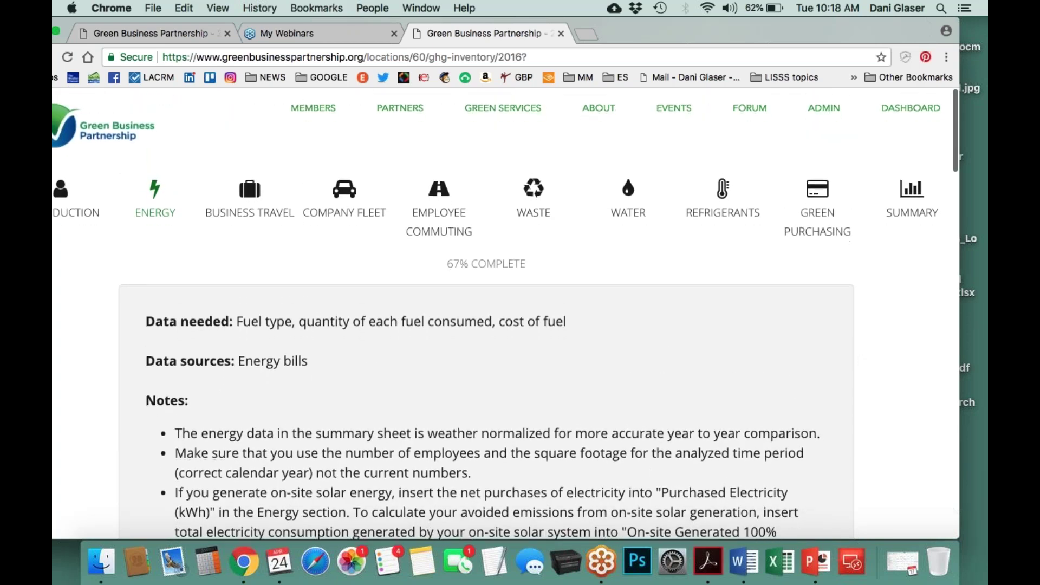
Step: Open the Business Travel section, read its notes, and view the vehicle type choices for the first road trip without changing it
{"action": "left_click", "coordinate": [248, 200]}
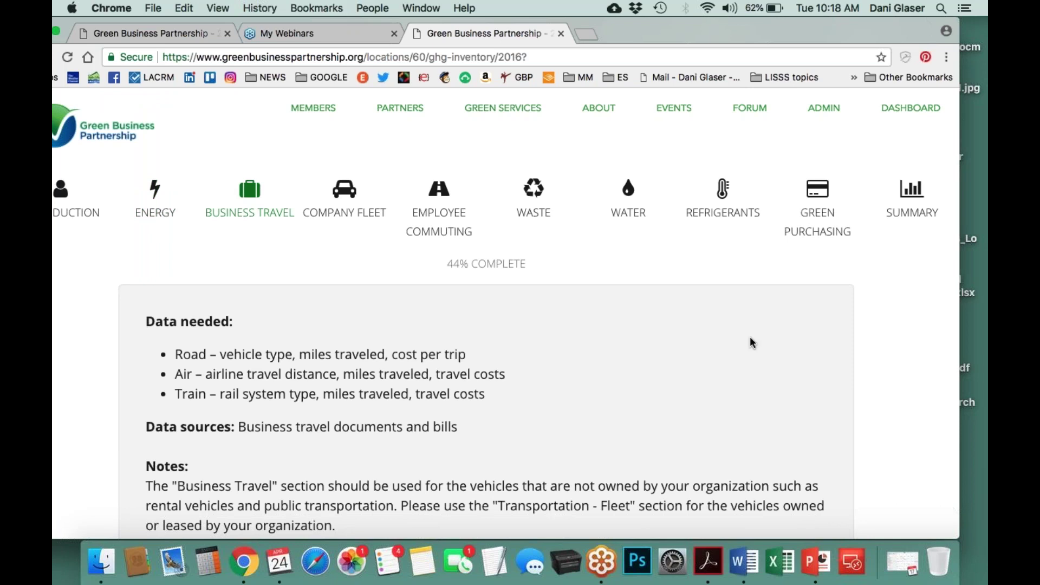
{"action": "scroll", "coordinate": [750, 342], "scroll_direction": "down", "scroll_amount": 2}
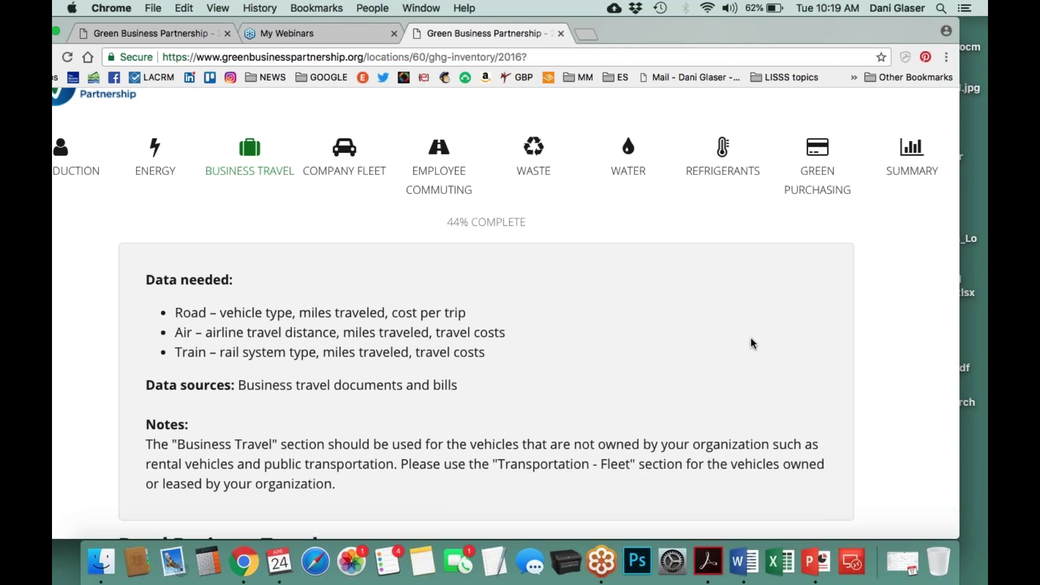
{"action": "scroll", "coordinate": [751, 342], "scroll_direction": "down", "scroll_amount": 6}
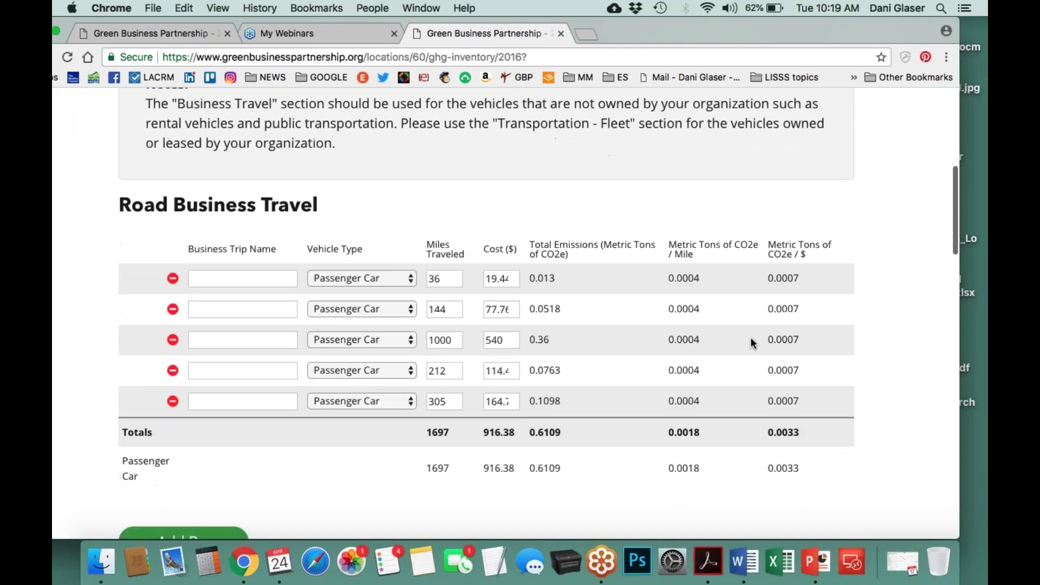
{"action": "left_click", "coordinate": [410, 280]}
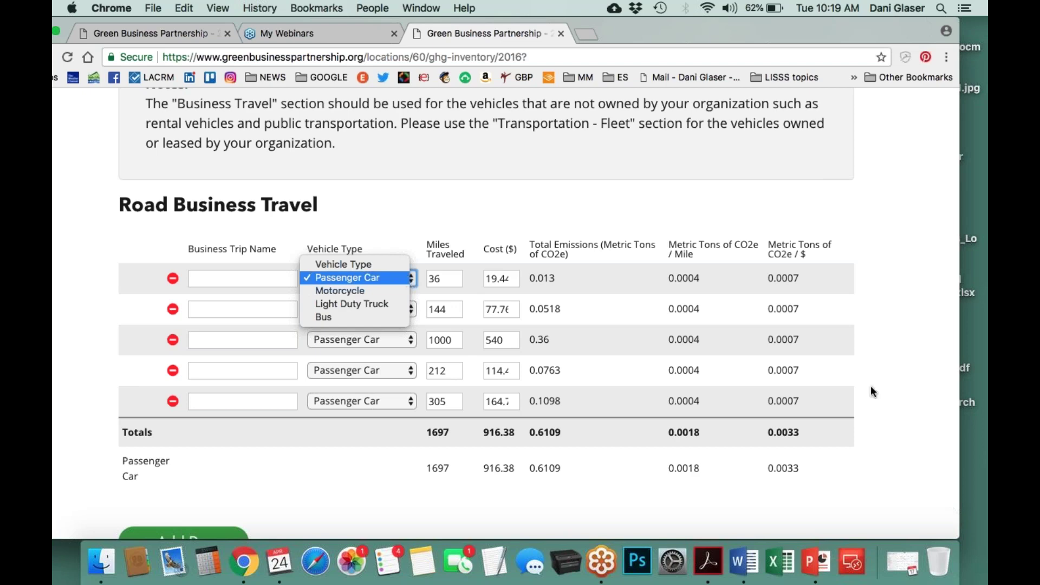
{"action": "left_click", "coordinate": [890, 378]}
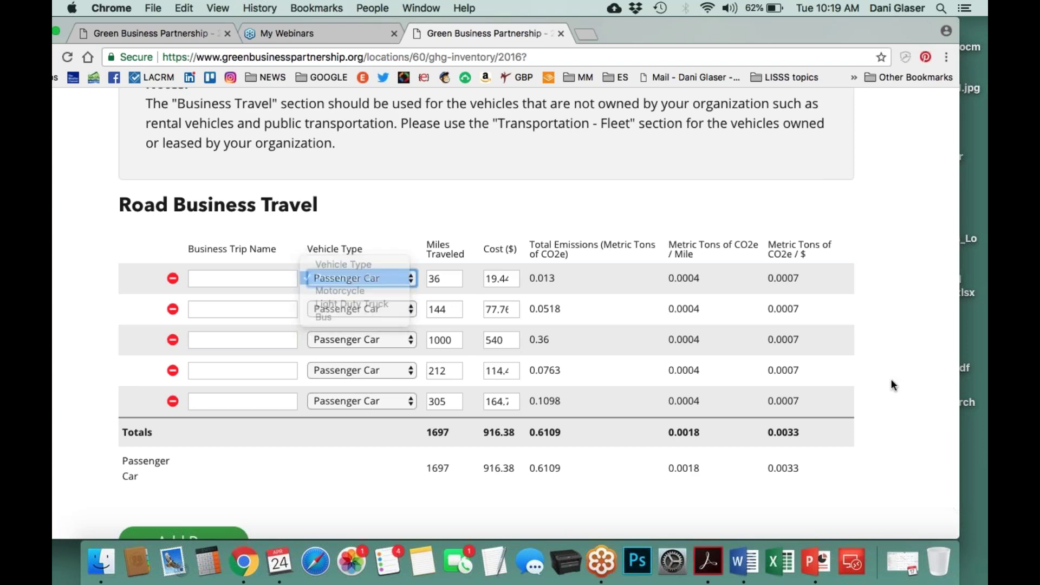
Step: Look over the road, railway and air business travel tables, and return to the section navigation
{"action": "scroll", "coordinate": [890, 379], "scroll_direction": "down", "scroll_amount": 6}
{"action": "scroll", "coordinate": [891, 382], "scroll_direction": "down", "scroll_amount": 8}
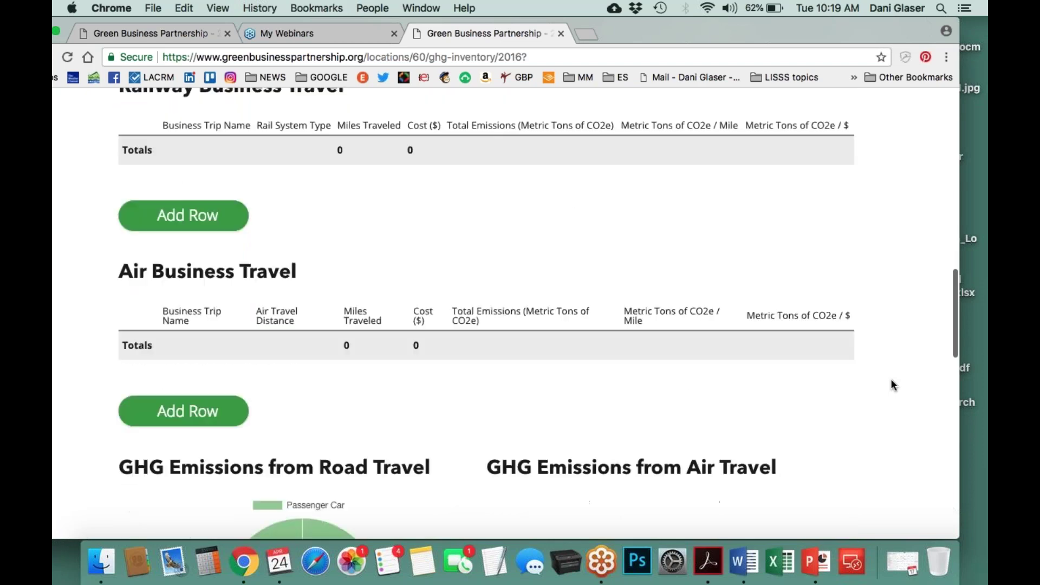
{"action": "scroll", "coordinate": [892, 384], "scroll_direction": "up", "scroll_amount": 10}
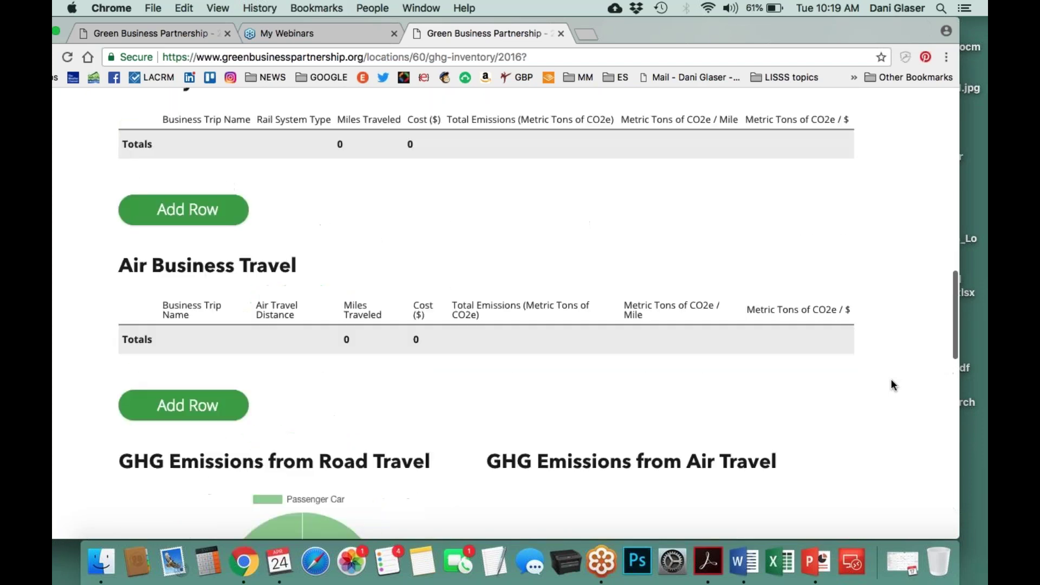
{"action": "scroll", "coordinate": [892, 384], "scroll_direction": "up", "scroll_amount": 3}
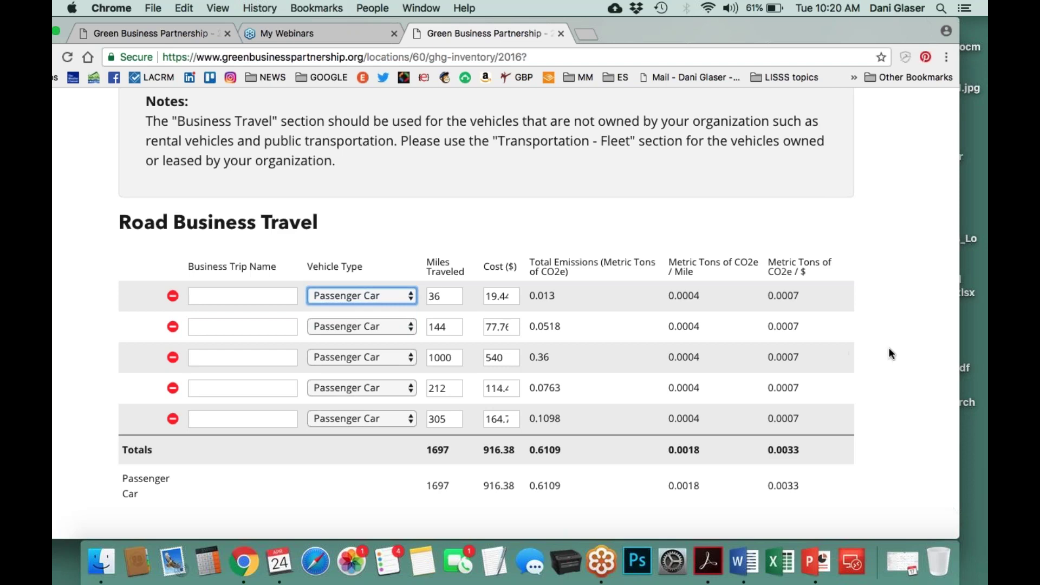
{"action": "scroll", "coordinate": [890, 354], "scroll_direction": "up", "scroll_amount": 10}
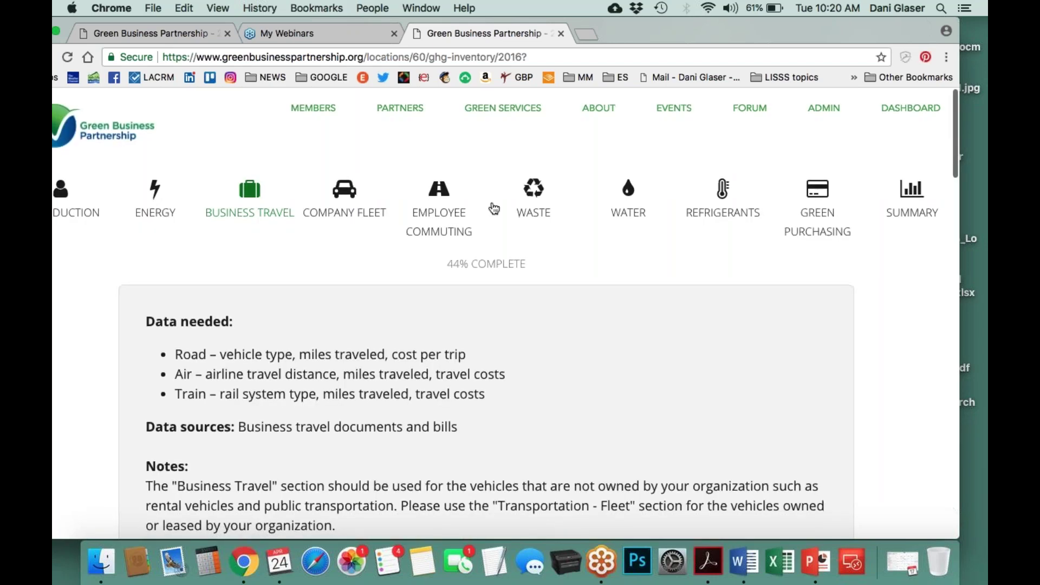
Step: Open the Company Fleet section and read its data needed, data sources and notes down to the Fuel & Miles table
{"action": "left_click", "coordinate": [344, 205]}
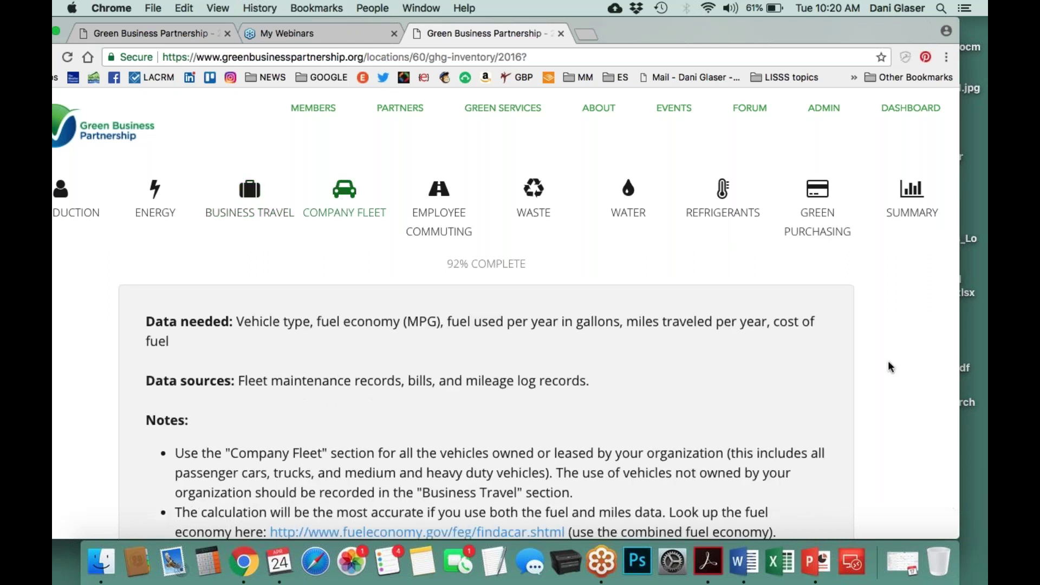
{"action": "scroll", "coordinate": [889, 363], "scroll_direction": "down", "scroll_amount": 2}
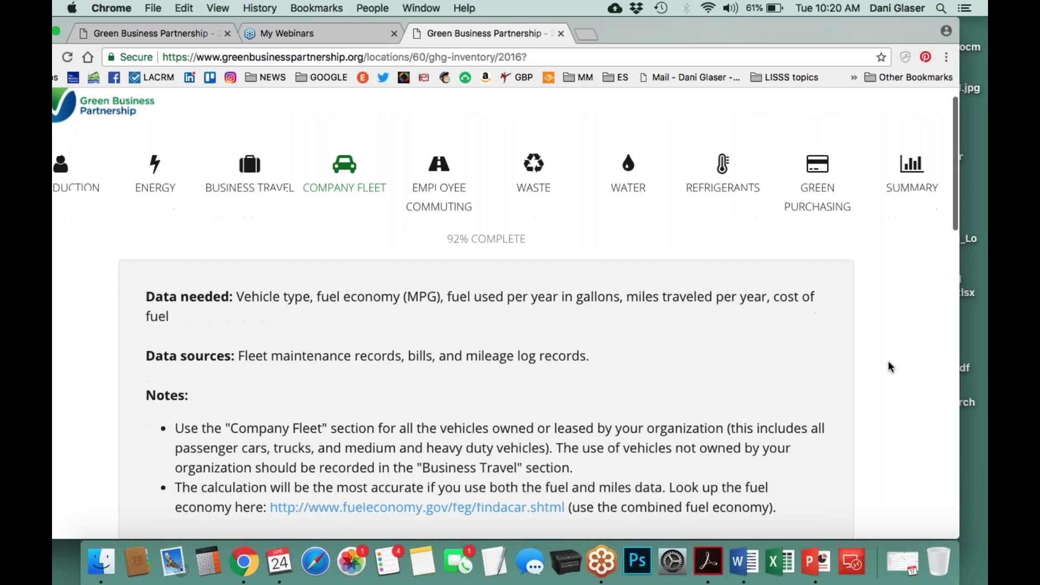
{"action": "scroll", "coordinate": [890, 366], "scroll_direction": "down", "scroll_amount": 2}
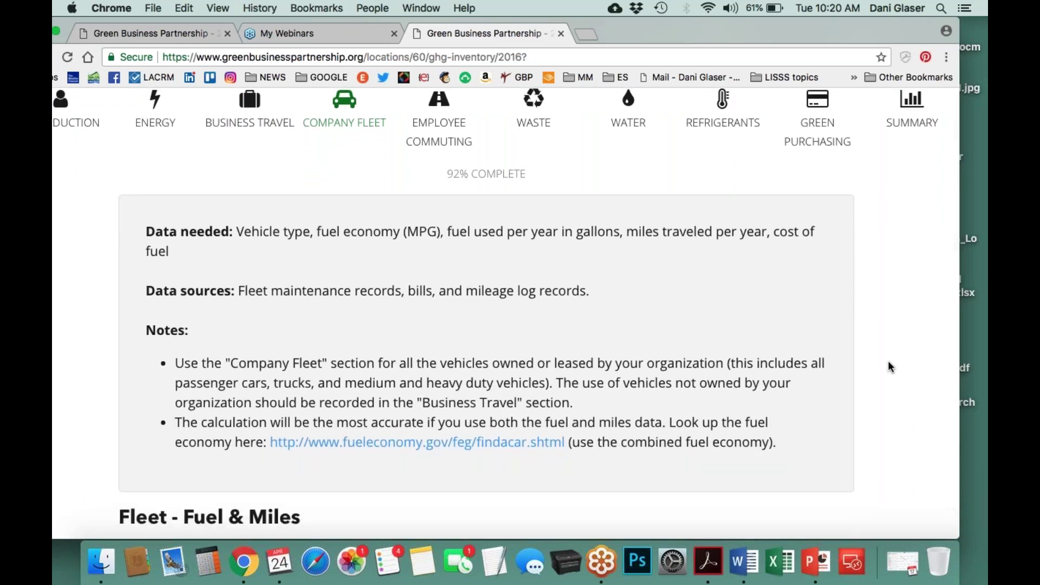
{"action": "scroll", "coordinate": [889, 363], "scroll_direction": "down", "scroll_amount": 5}
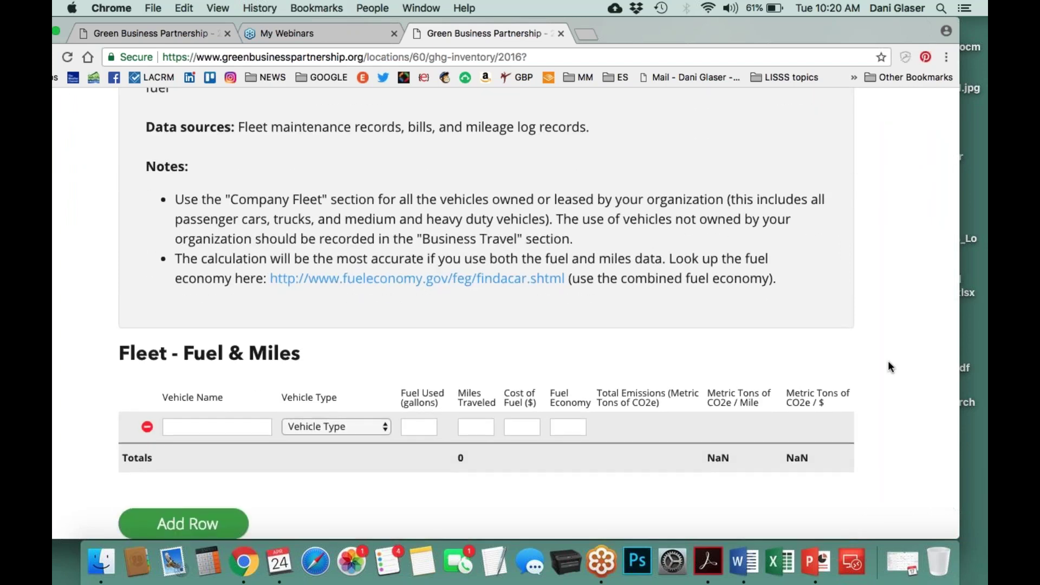
{"action": "scroll", "coordinate": [888, 366], "scroll_direction": "down", "scroll_amount": 3}
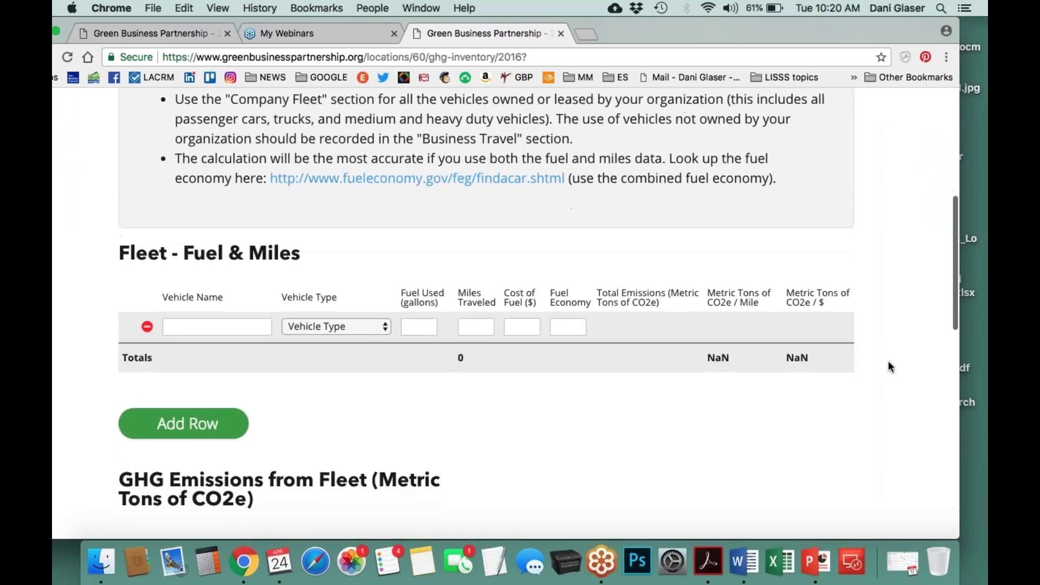
{"action": "scroll", "coordinate": [889, 367], "scroll_direction": "down", "scroll_amount": 1}
Step: View the fleet table's vehicle type choices without selecting one, and look over the rest of the Company Fleet section
{"action": "left_click", "coordinate": [385, 293]}
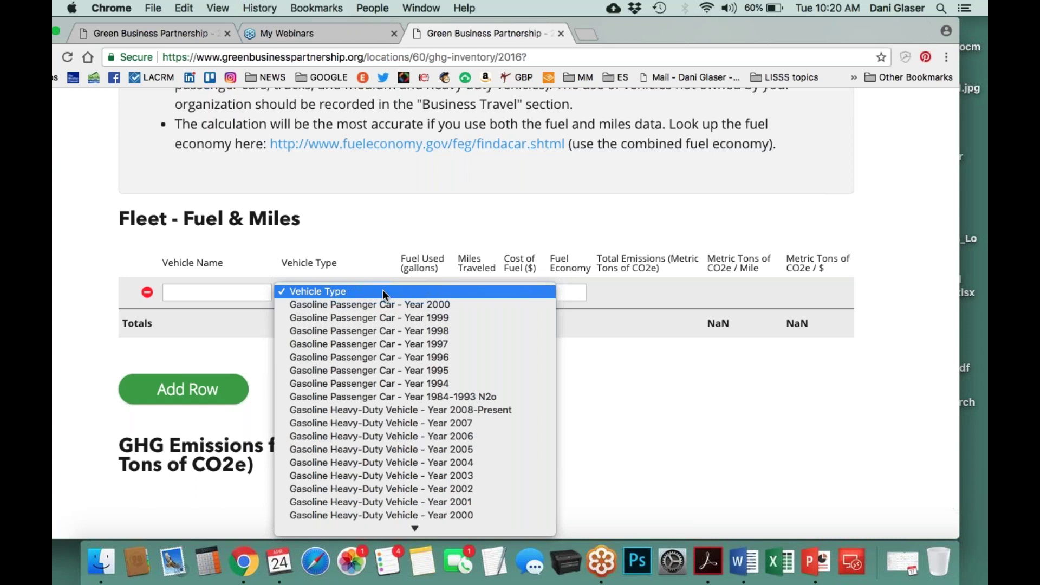
{"action": "left_click", "coordinate": [619, 350]}
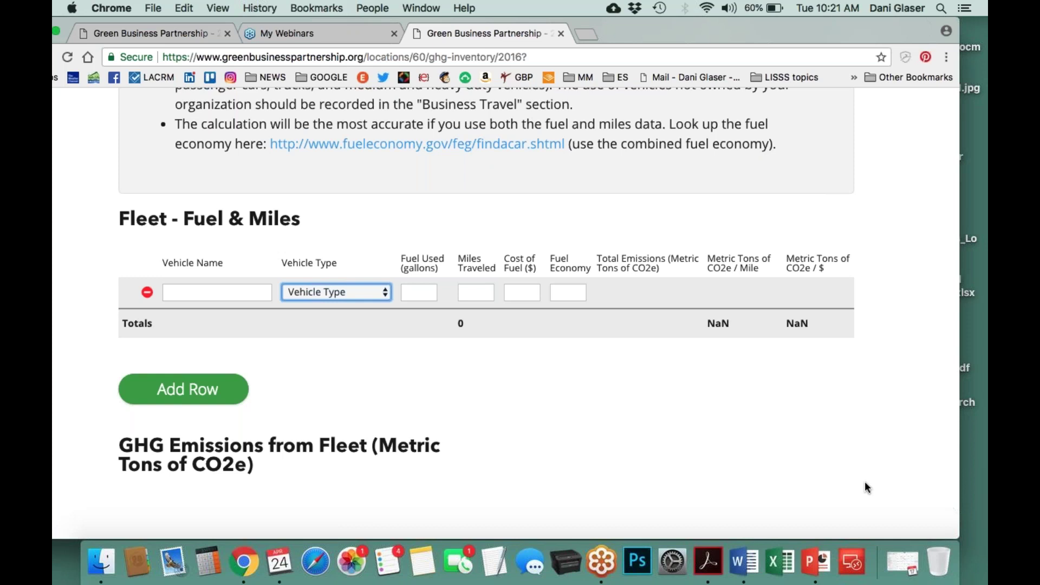
{"action": "scroll", "coordinate": [864, 481], "scroll_direction": "down", "scroll_amount": 10}
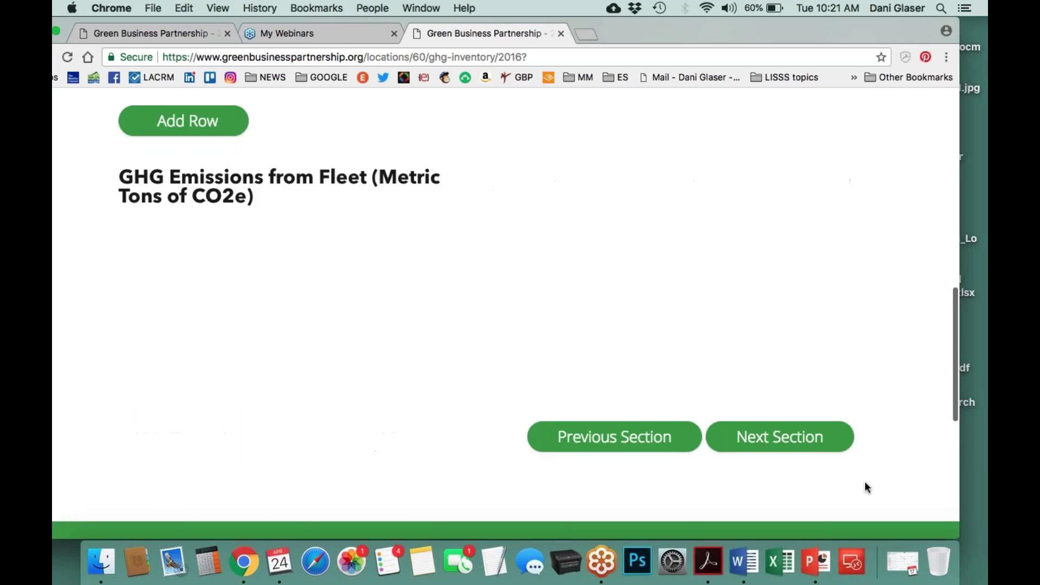
{"action": "scroll", "coordinate": [865, 481], "scroll_direction": "up", "scroll_amount": 10}
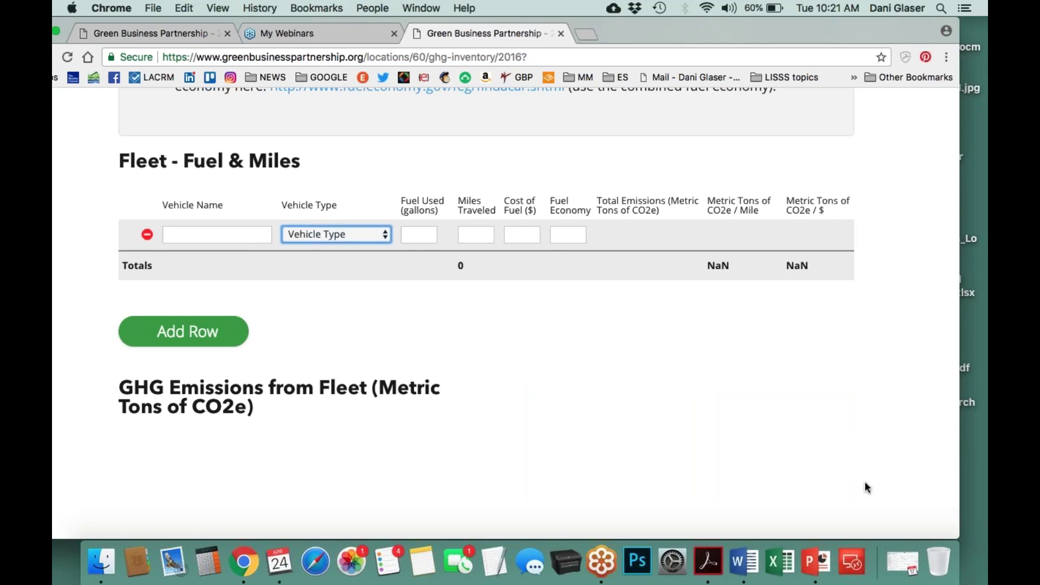
{"action": "scroll", "coordinate": [865, 485], "scroll_direction": "up", "scroll_amount": 4}
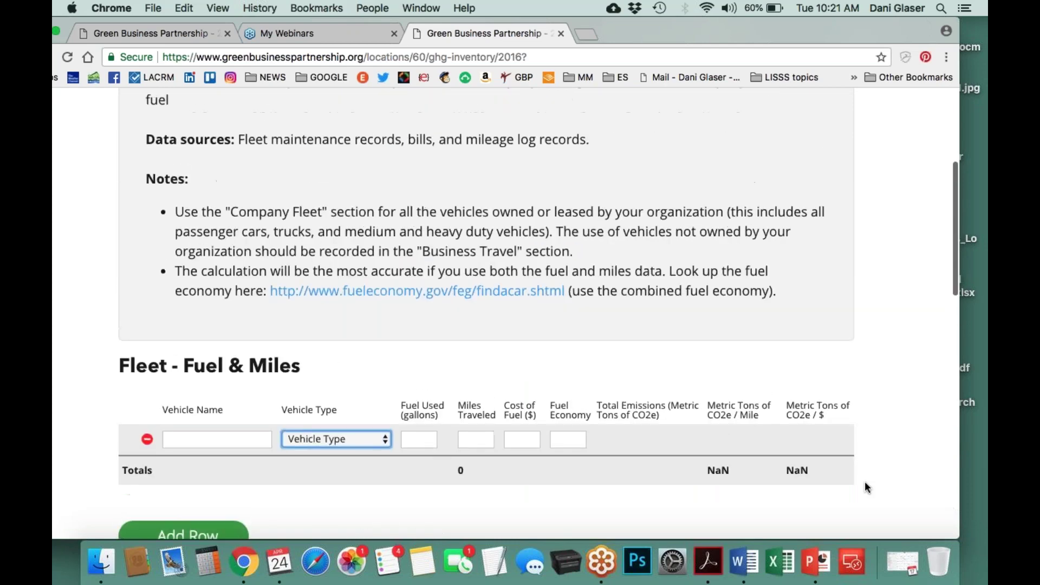
{"action": "scroll", "coordinate": [865, 483], "scroll_direction": "up", "scroll_amount": 5}
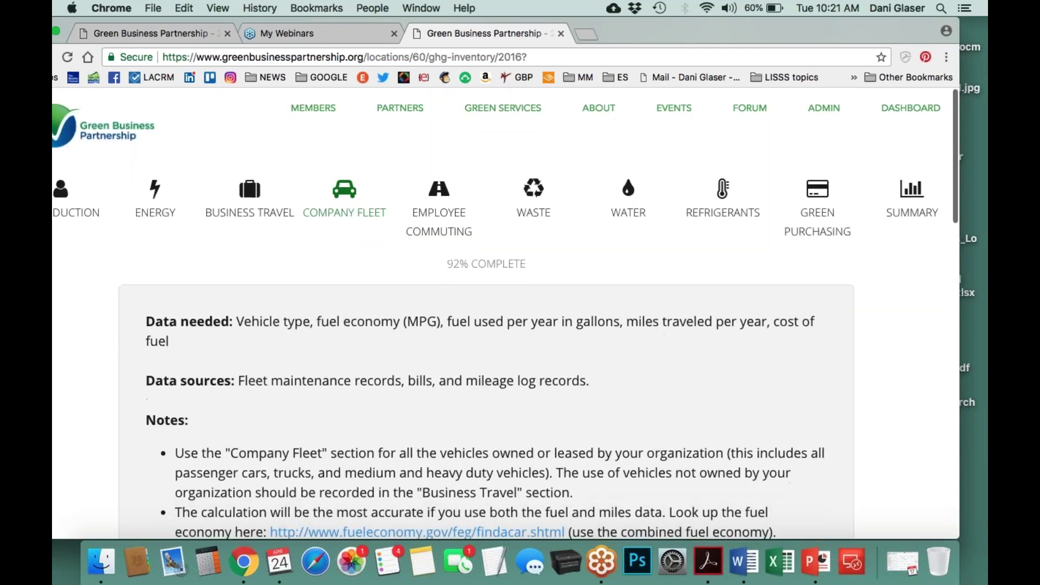
Step: Open the Employee Commuting section and read its data needed, data sources, notes and Employee Survey fields
{"action": "left_click", "coordinate": [445, 210]}
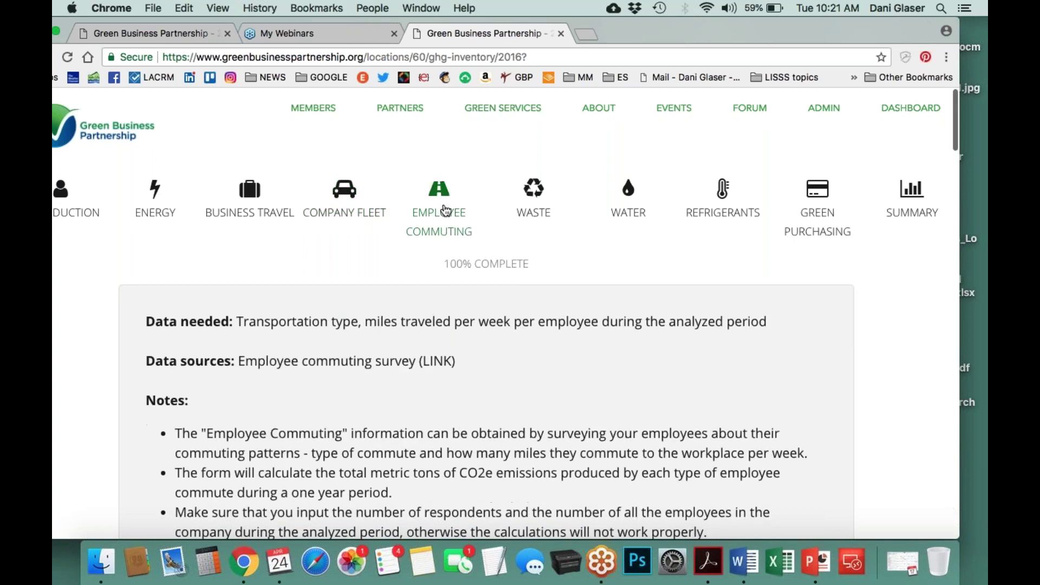
{"action": "scroll", "coordinate": [902, 367], "scroll_direction": "down", "scroll_amount": 1}
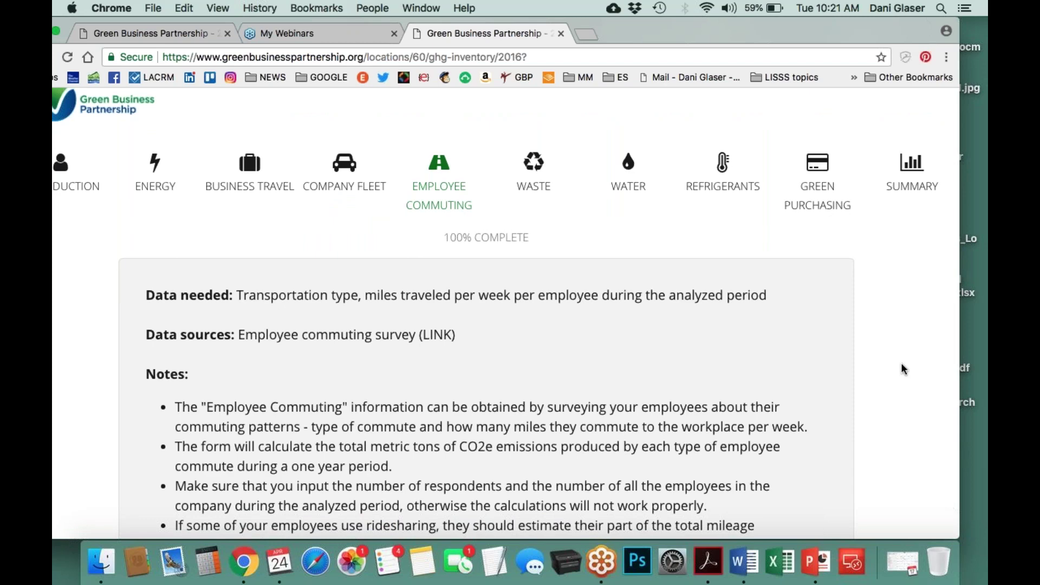
{"action": "scroll", "coordinate": [902, 368], "scroll_direction": "down", "scroll_amount": 5}
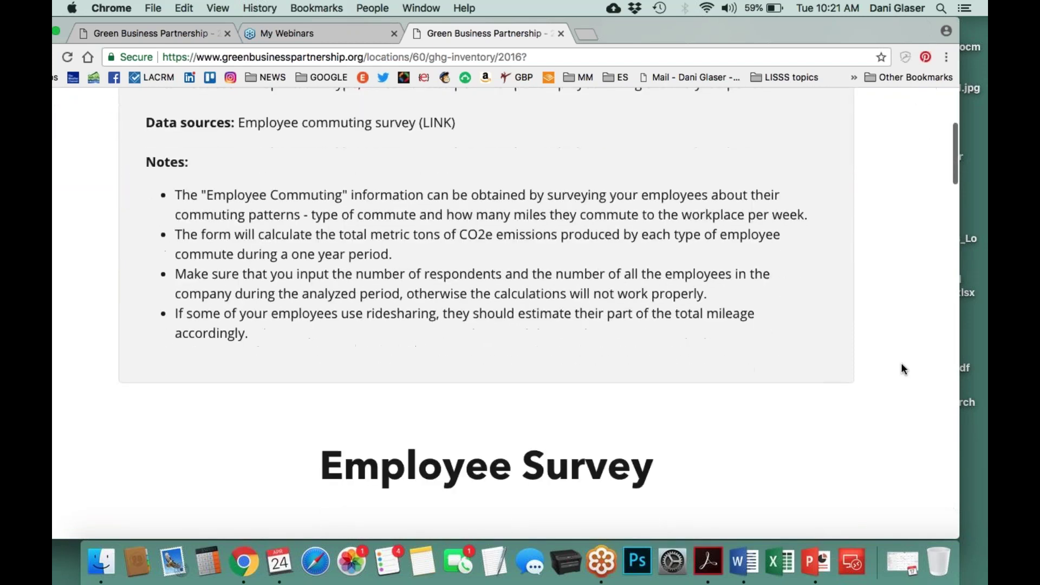
{"action": "scroll", "coordinate": [902, 368], "scroll_direction": "down", "scroll_amount": 4}
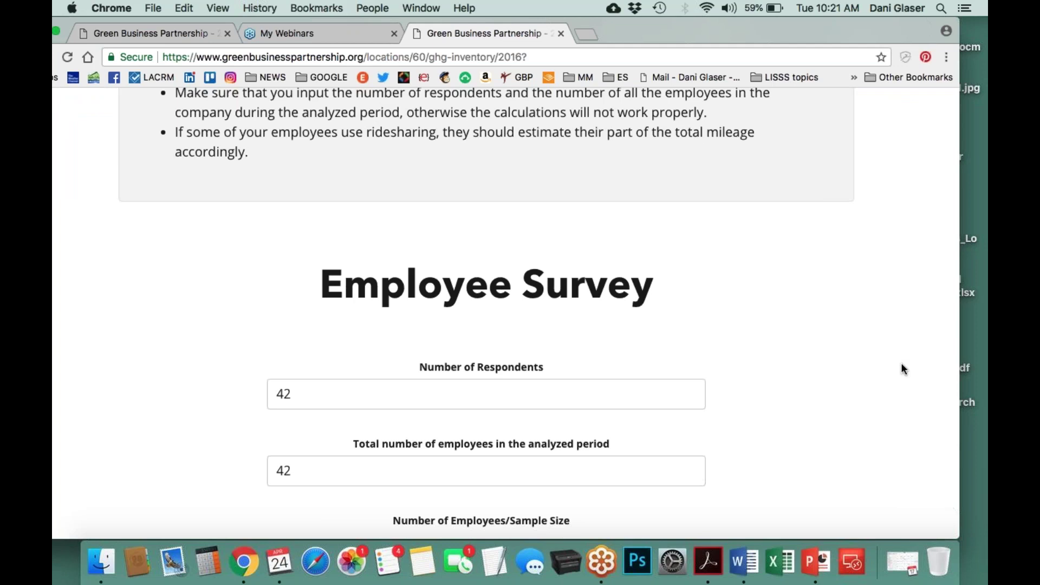
{"action": "scroll", "coordinate": [901, 364], "scroll_direction": "down", "scroll_amount": 3}
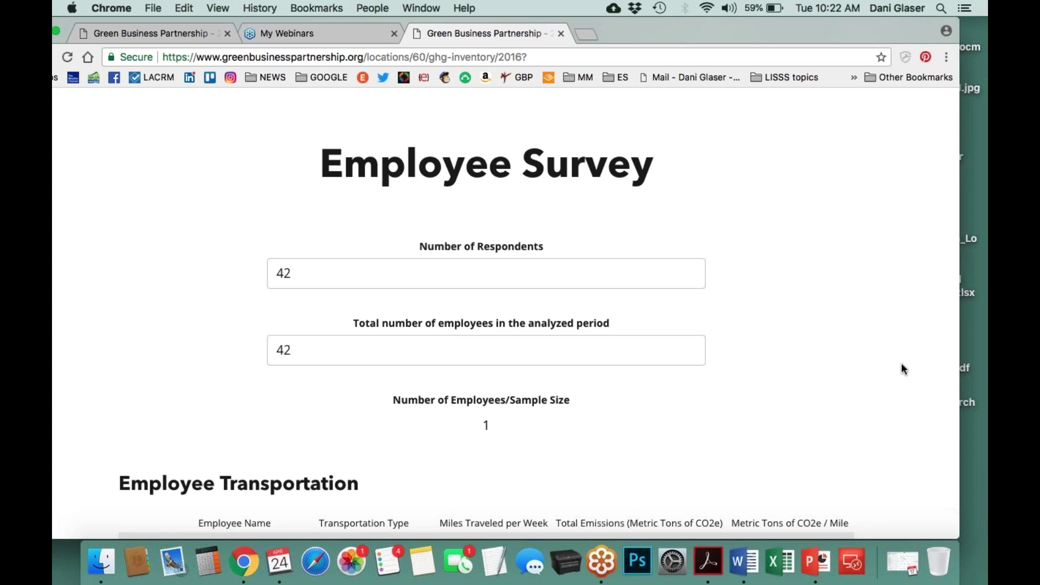
{"action": "scroll", "coordinate": [901, 364], "scroll_direction": "down", "scroll_amount": 2}
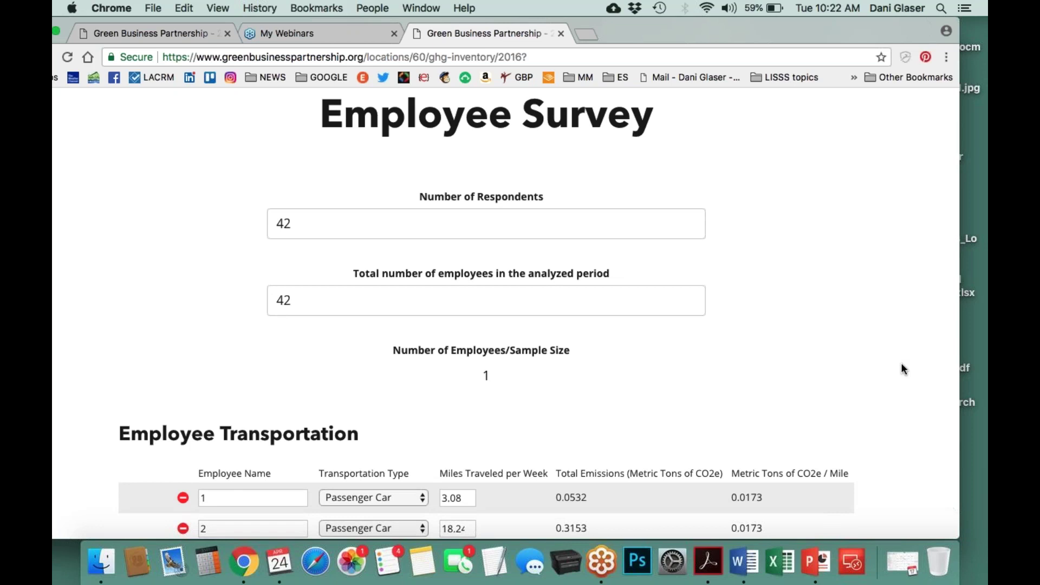
Step: Look over the Employee Transportation table down to its totals by transportation type, and return to the section navigation
{"action": "scroll", "coordinate": [901, 364], "scroll_direction": "down", "scroll_amount": 6}
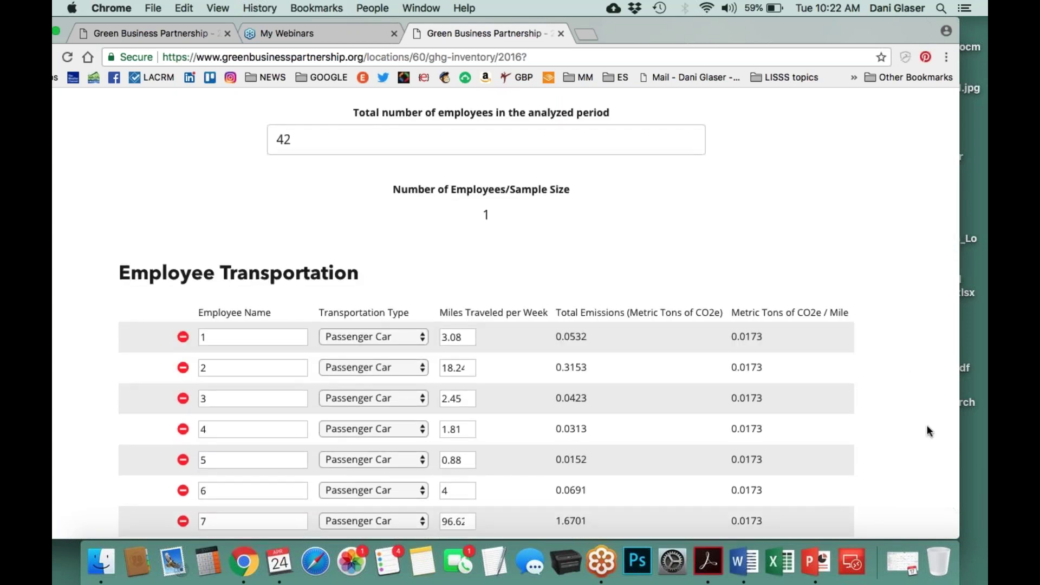
{"action": "scroll", "coordinate": [927, 426], "scroll_direction": "down", "scroll_amount": 1}
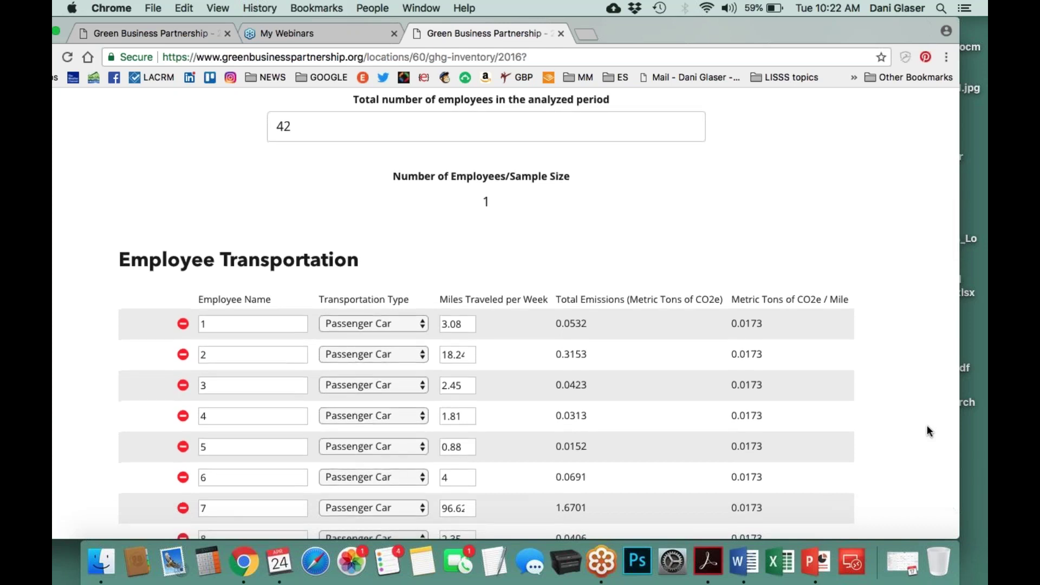
{"action": "scroll", "coordinate": [927, 426], "scroll_direction": "down", "scroll_amount": 5}
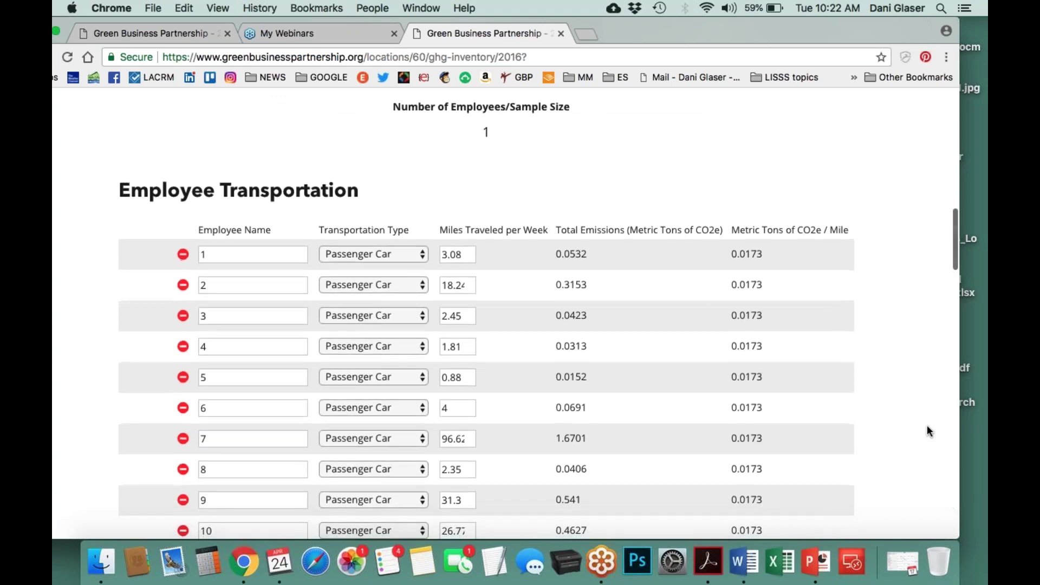
{"action": "scroll", "coordinate": [927, 426], "scroll_direction": "down", "scroll_amount": 3}
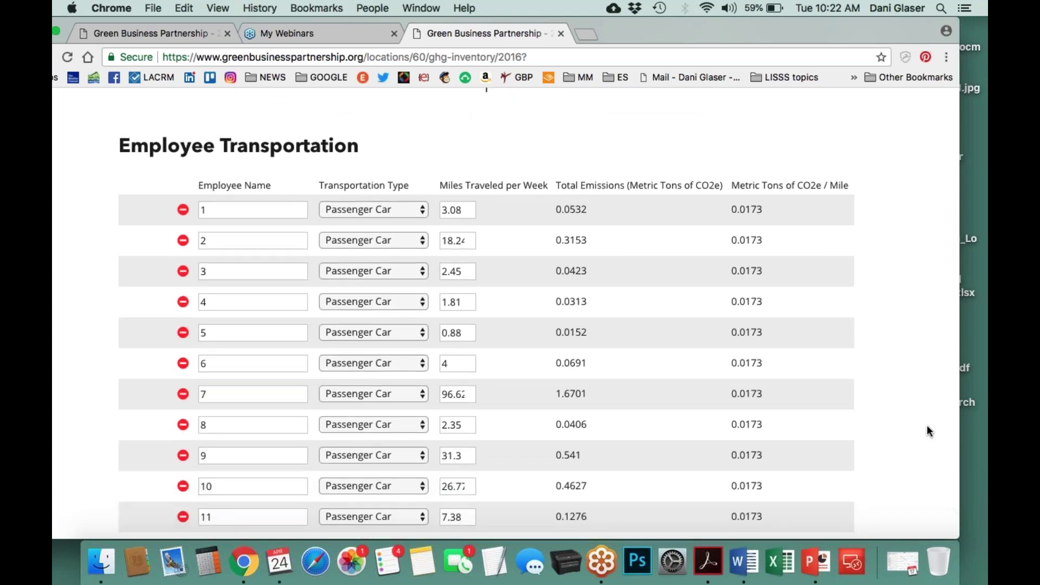
{"action": "scroll", "coordinate": [927, 426], "scroll_direction": "down", "scroll_amount": 15}
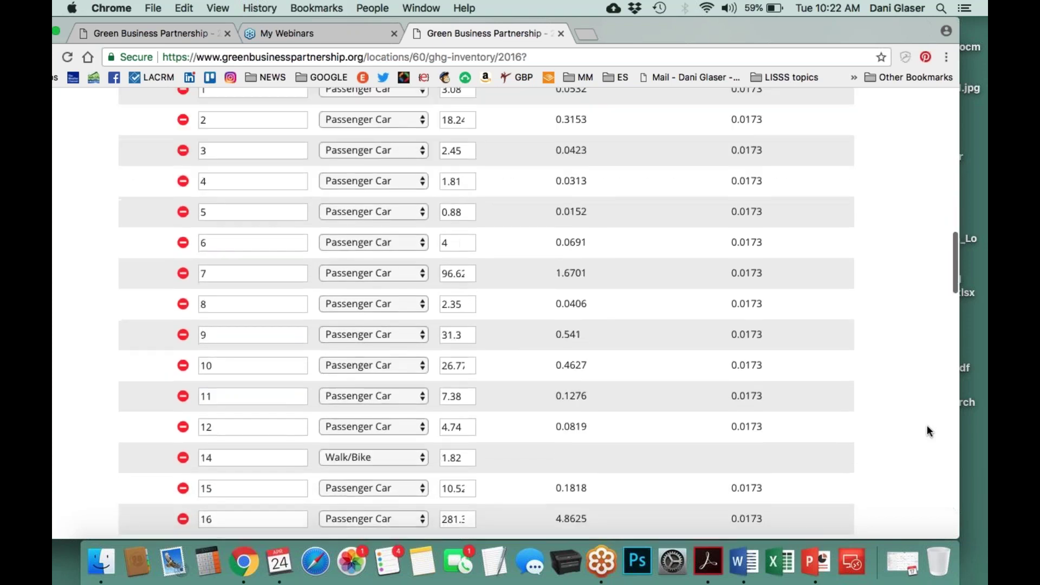
{"action": "scroll", "coordinate": [927, 431], "scroll_direction": "down", "scroll_amount": 20}
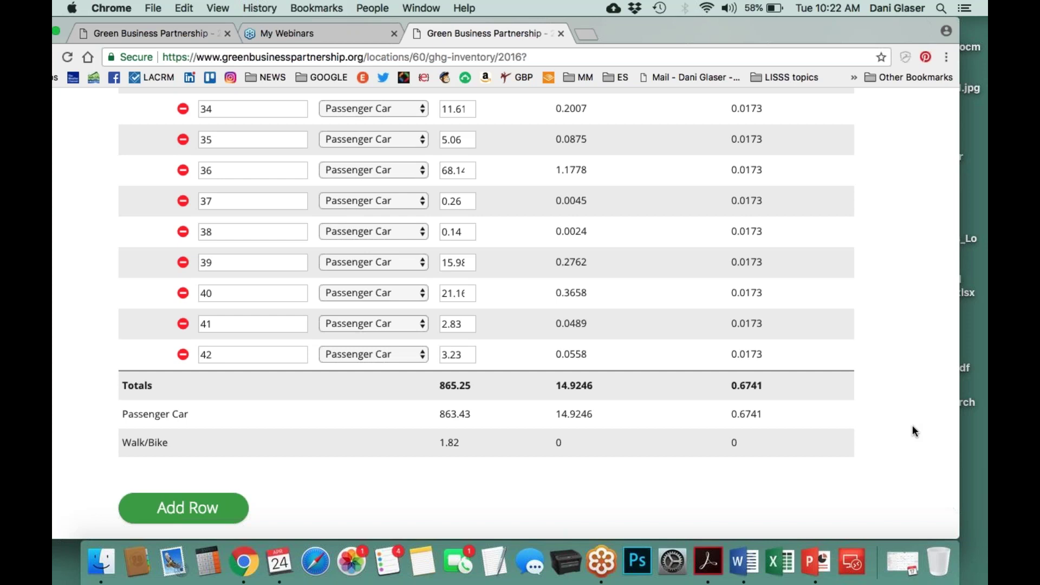
{"action": "scroll", "coordinate": [913, 431], "scroll_direction": "up", "scroll_amount": 20}
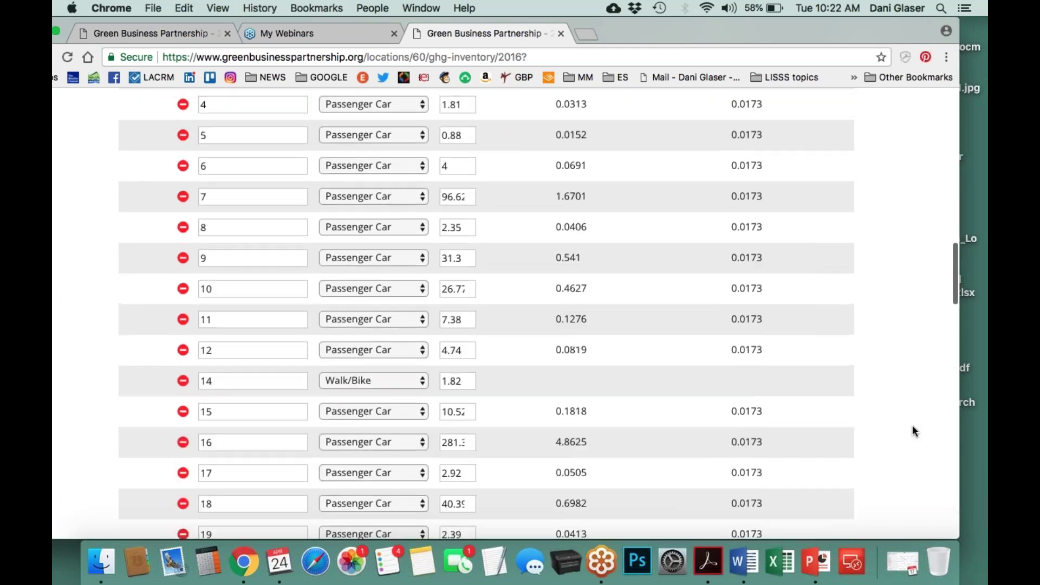
{"action": "scroll", "coordinate": [913, 431], "scroll_direction": "up", "scroll_amount": 1}
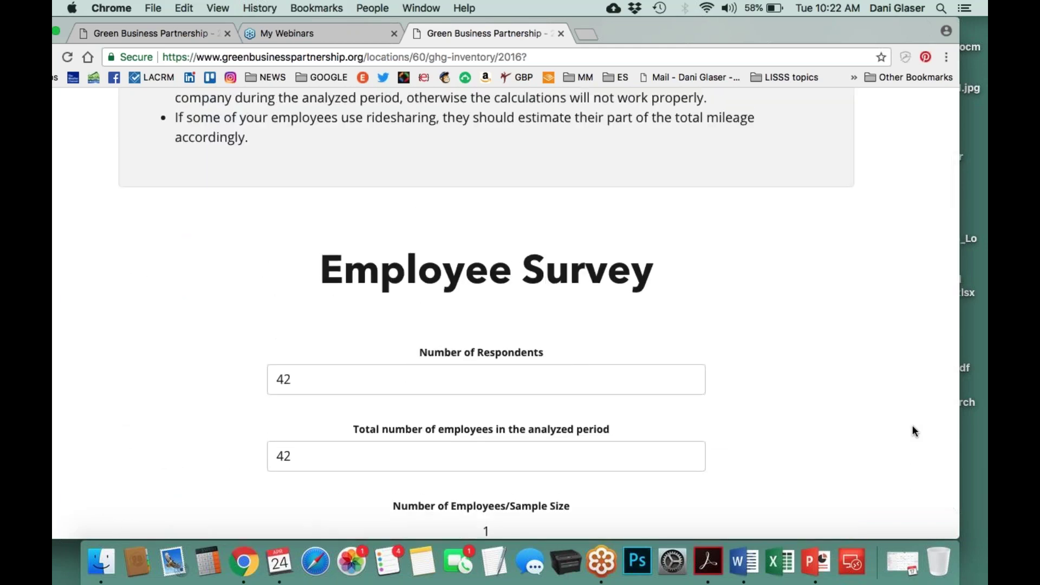
{"action": "scroll", "coordinate": [913, 432], "scroll_direction": "up", "scroll_amount": 10}
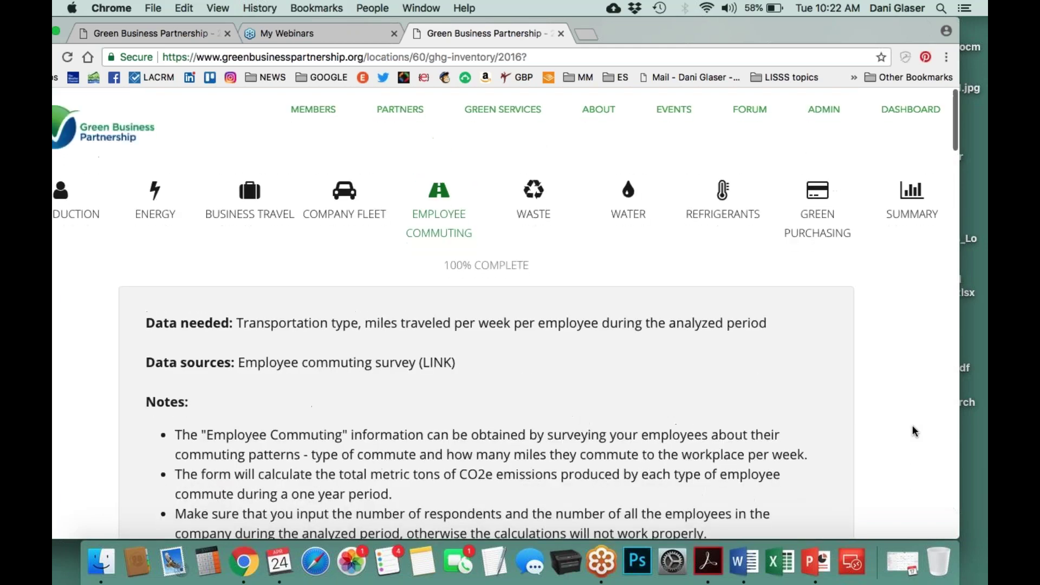
Step: Open the Waste section and read its data needed, data sources and notes down to the Waste table
{"action": "left_click", "coordinate": [534, 198]}
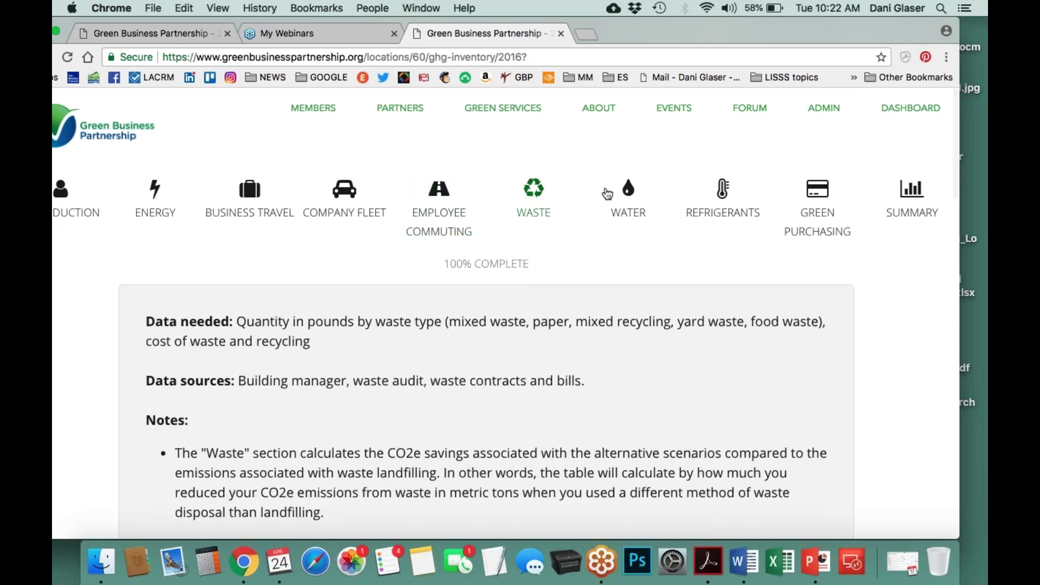
{"action": "scroll", "coordinate": [904, 395], "scroll_direction": "down", "scroll_amount": 4}
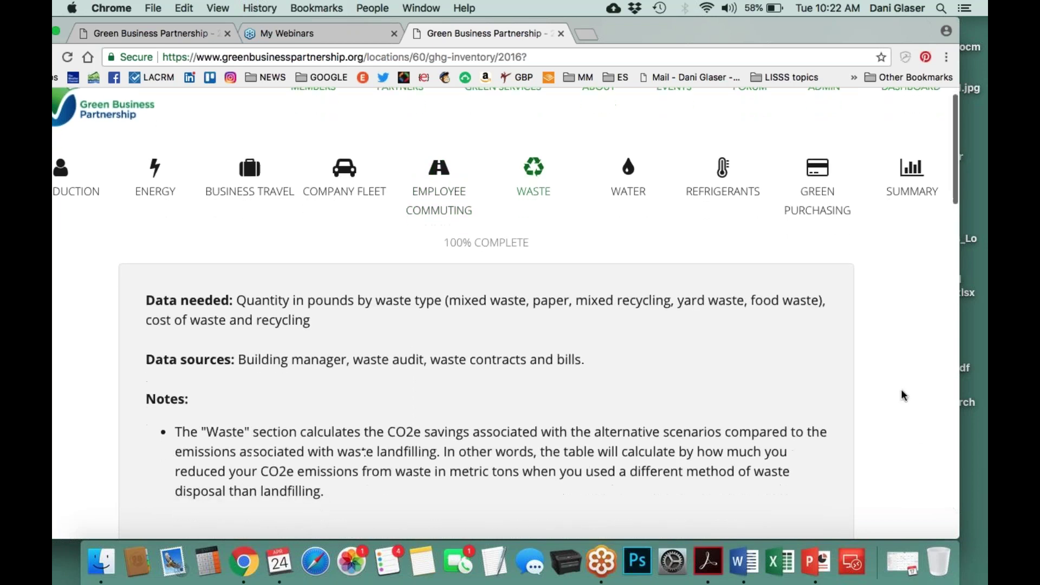
{"action": "scroll", "coordinate": [902, 395], "scroll_direction": "down", "scroll_amount": 8}
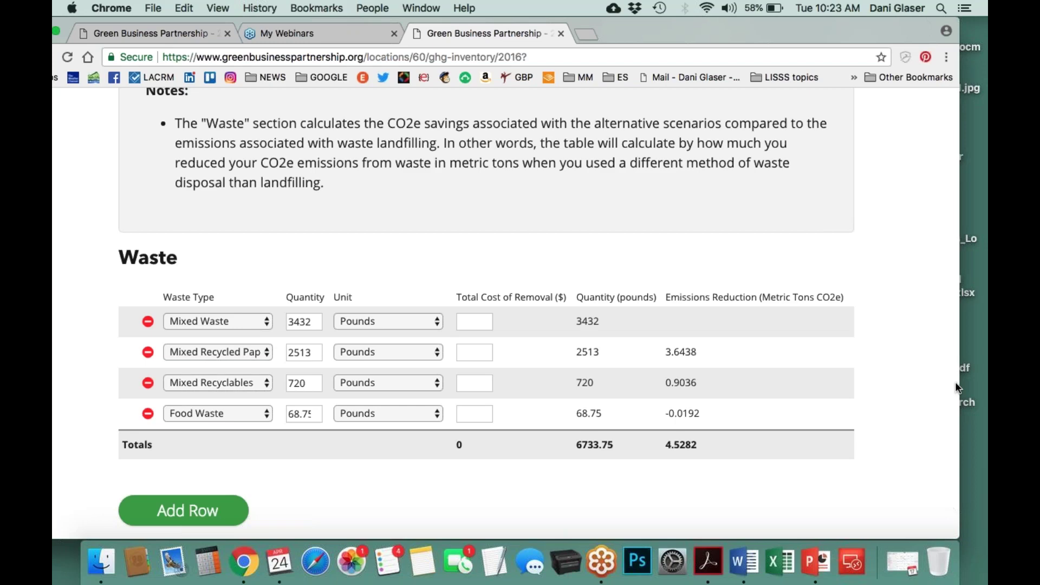
Step: Examine the charts of GHG emission reductions from alternative waste disposal and waste volume, and return to the section navigation
{"action": "scroll", "coordinate": [909, 394], "scroll_direction": "down", "scroll_amount": 10}
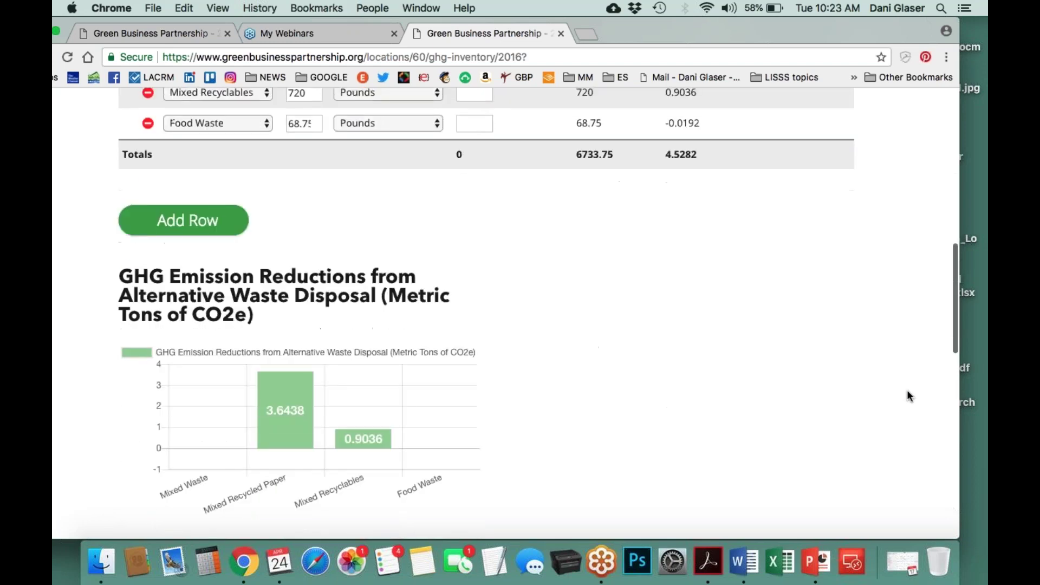
{"action": "scroll", "coordinate": [909, 396], "scroll_direction": "down", "scroll_amount": 2}
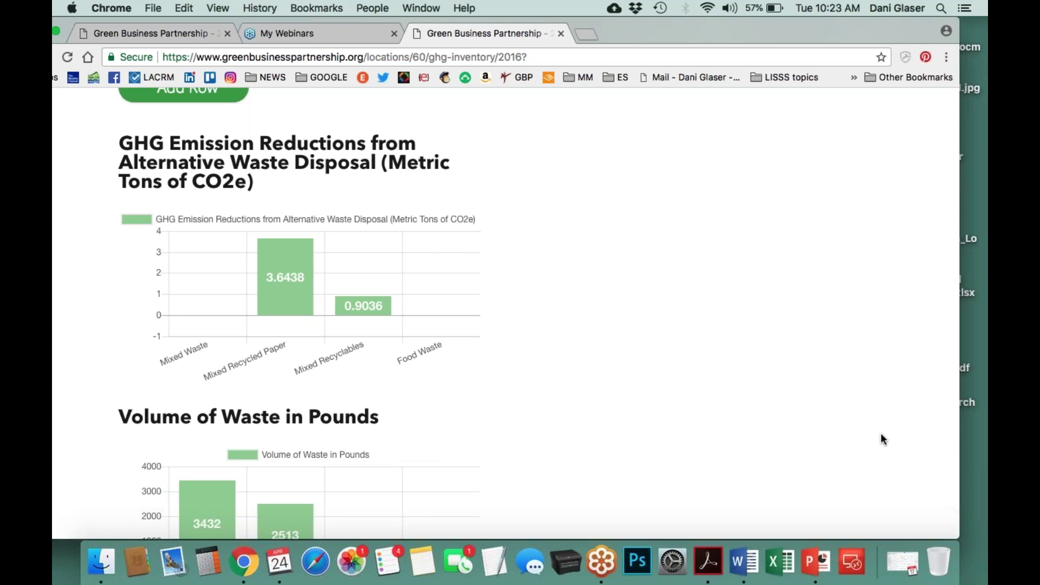
{"action": "scroll", "coordinate": [869, 433], "scroll_direction": "down", "scroll_amount": 1}
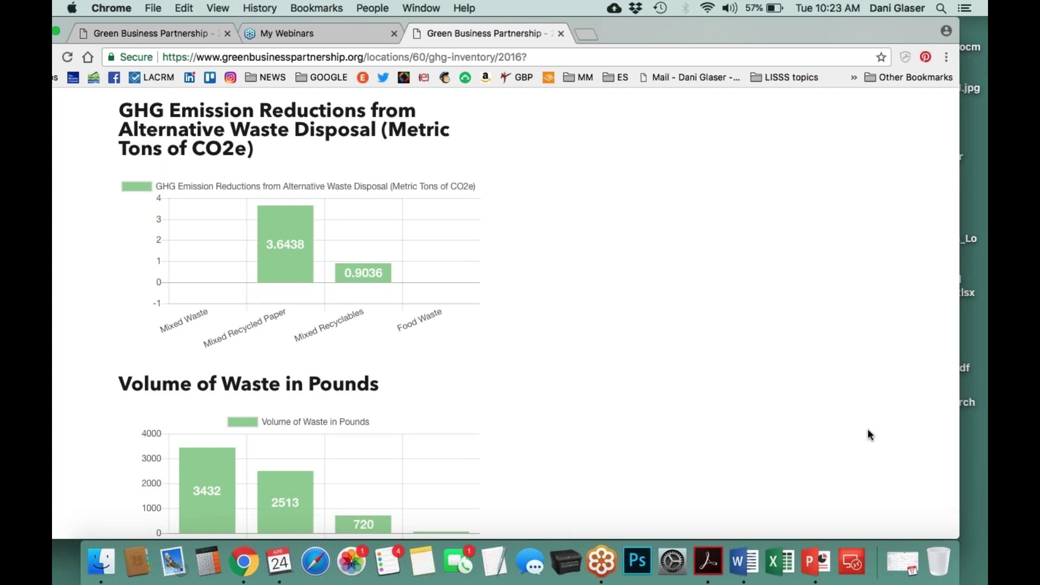
{"action": "scroll", "coordinate": [868, 435], "scroll_direction": "down", "scroll_amount": 3}
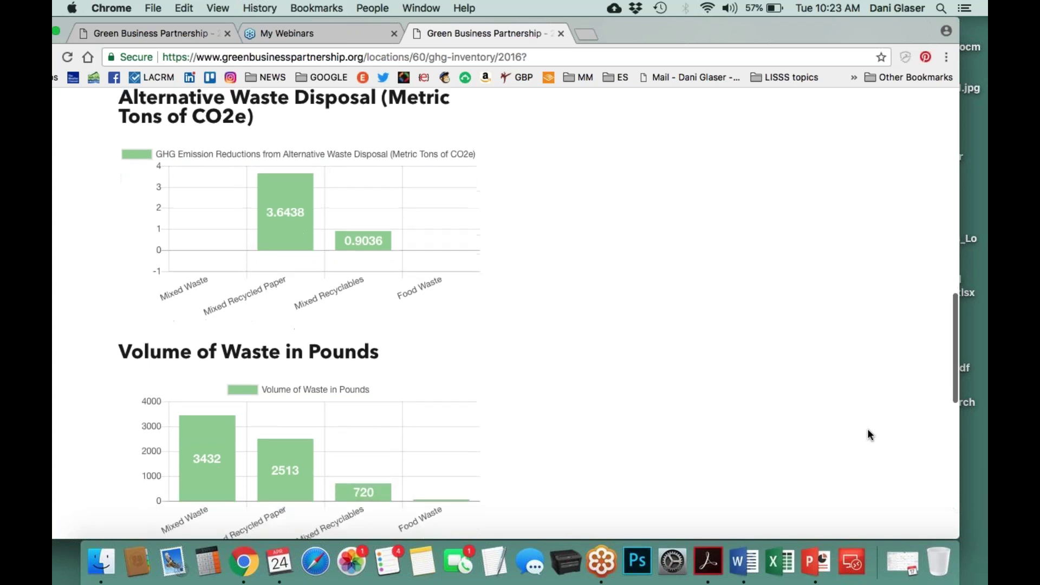
{"action": "scroll", "coordinate": [868, 435], "scroll_direction": "down", "scroll_amount": 2}
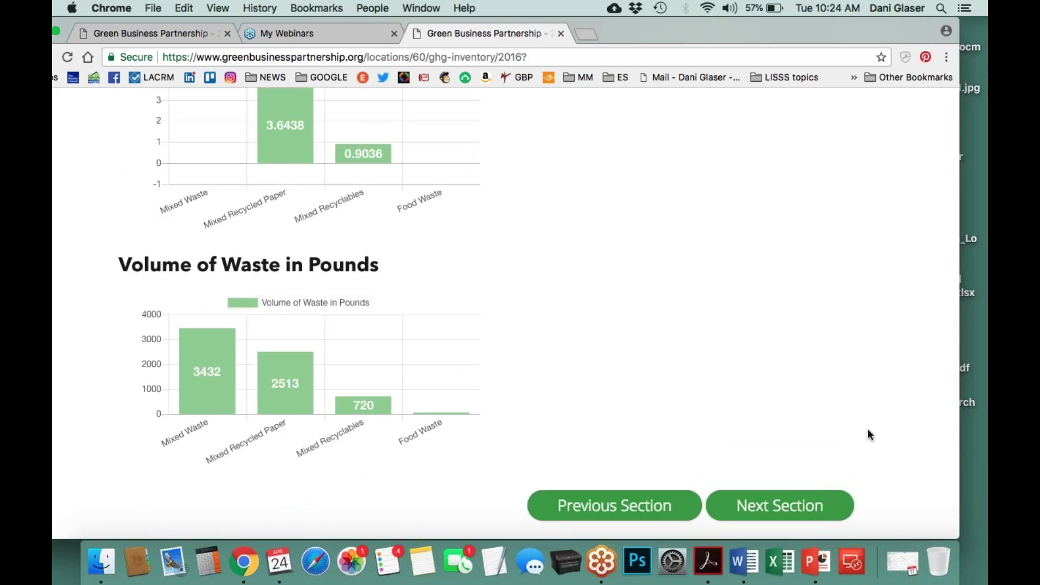
{"action": "scroll", "coordinate": [868, 435], "scroll_direction": "up", "scroll_amount": 20}
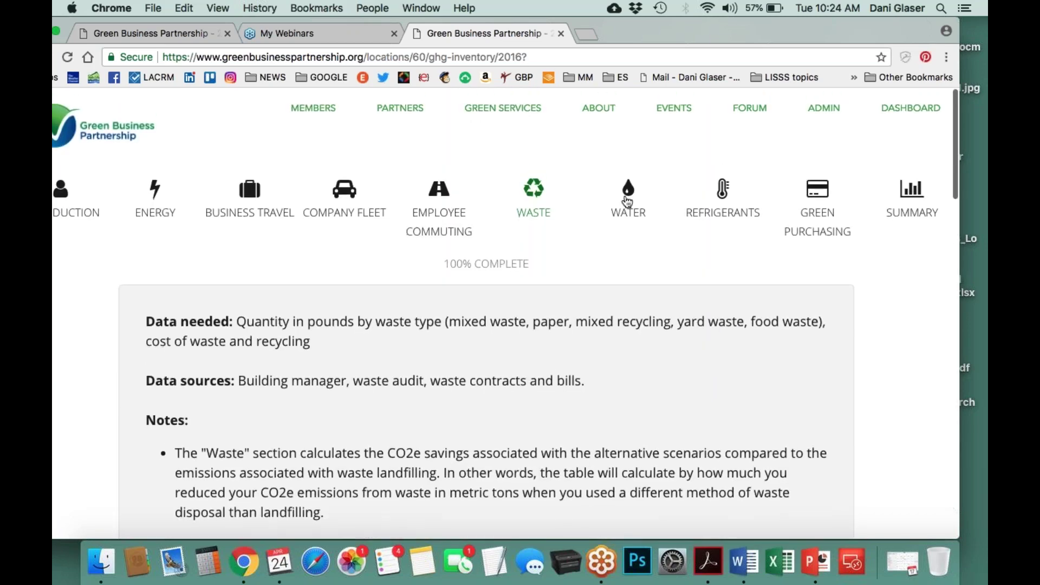
Step: Open the Water section and read its data needed, data source, notes and Water table
{"action": "left_click", "coordinate": [627, 200]}
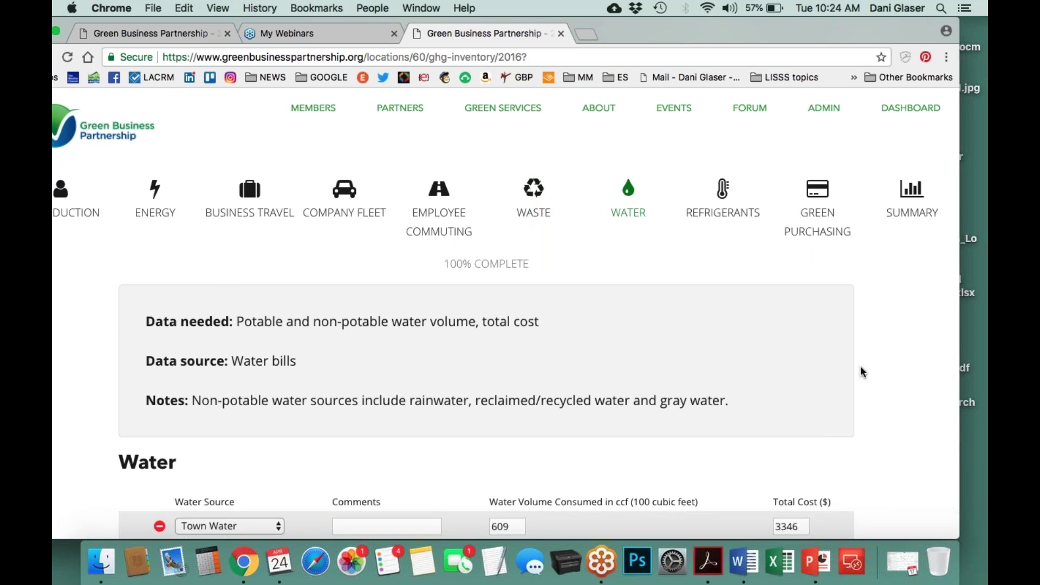
{"action": "scroll", "coordinate": [907, 391], "scroll_direction": "down", "scroll_amount": 1}
{"action": "scroll", "coordinate": [907, 391], "scroll_direction": "down", "scroll_amount": 4}
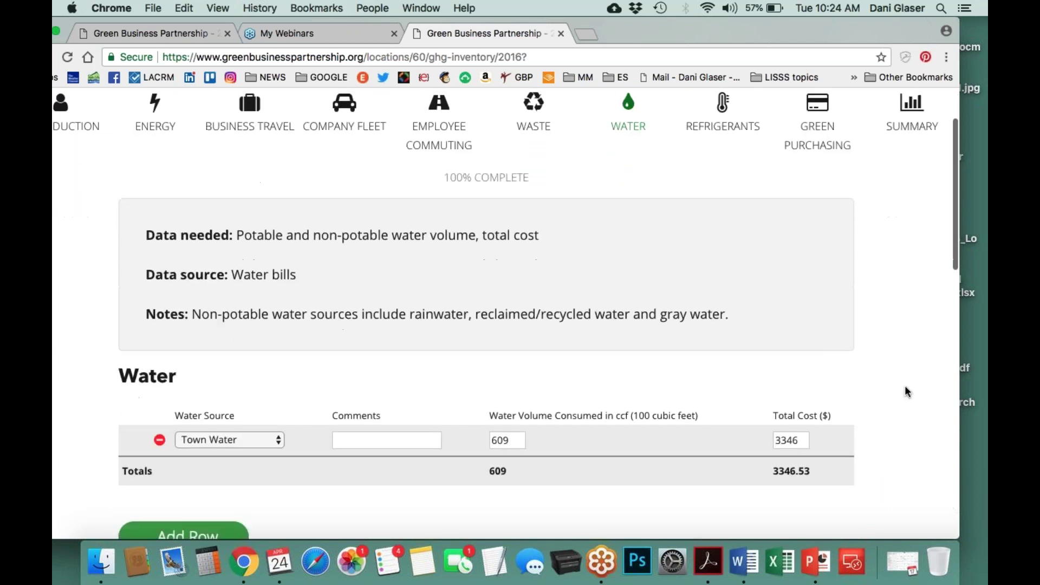
{"action": "scroll", "coordinate": [907, 391], "scroll_direction": "down", "scroll_amount": 2}
{"action": "scroll", "coordinate": [905, 387], "scroll_direction": "down", "scroll_amount": 1}
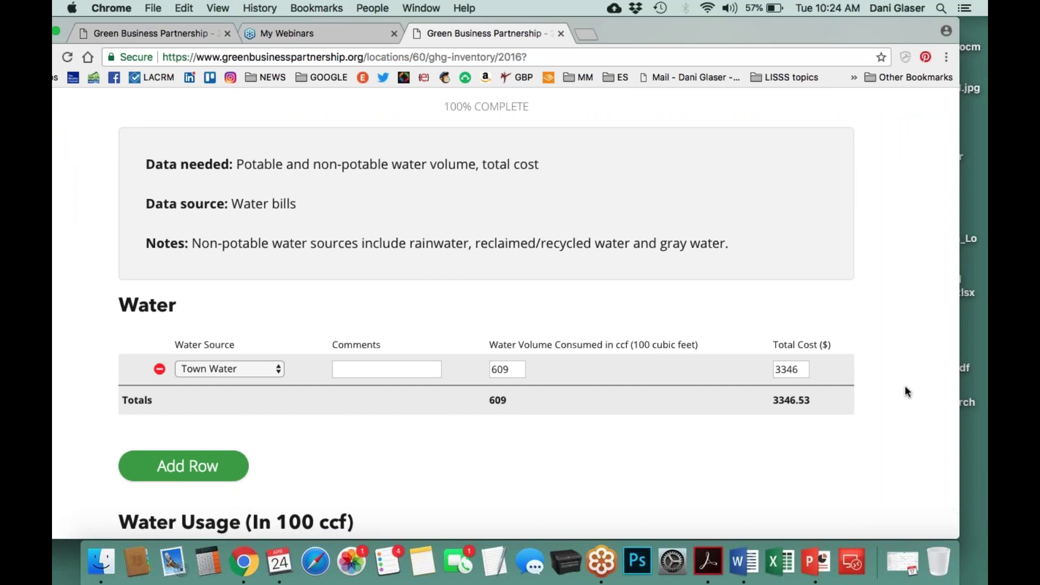
Step: View the water source choices without changing the Town Water row, and look over the Water Usage chart
{"action": "left_click", "coordinate": [278, 366]}
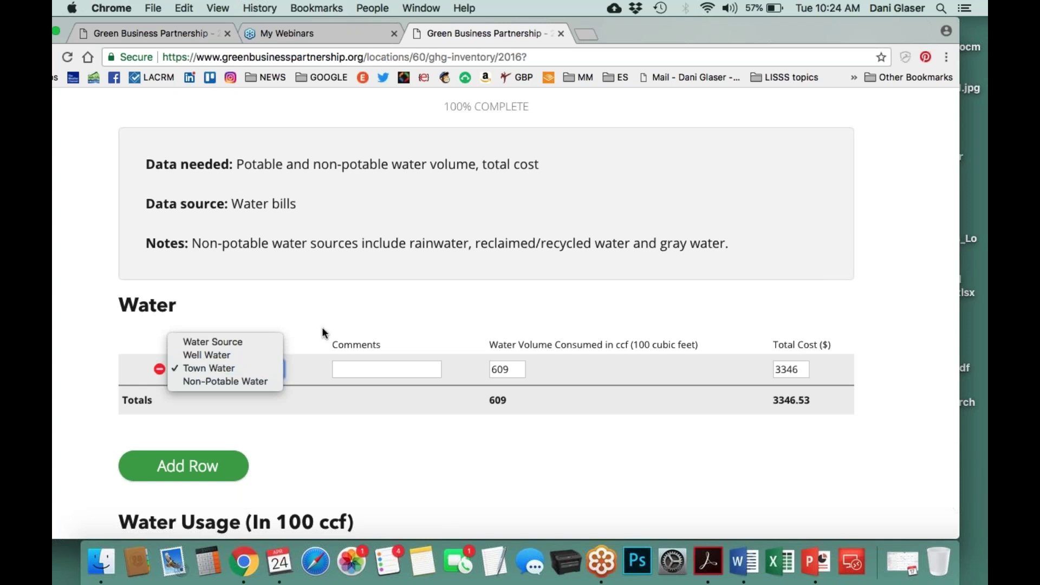
{"action": "left_click", "coordinate": [516, 444]}
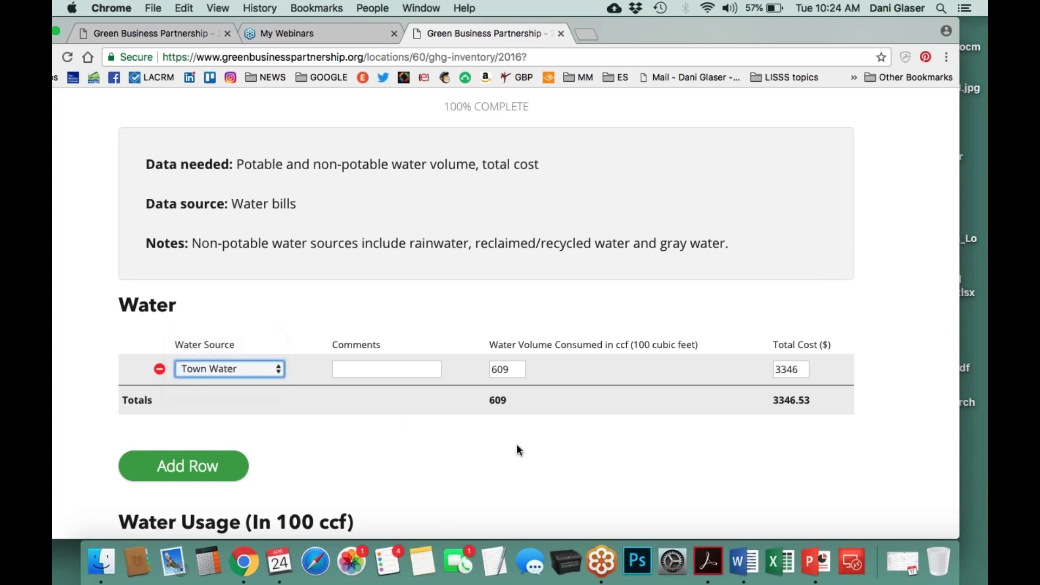
{"action": "scroll", "coordinate": [516, 442], "scroll_direction": "down", "scroll_amount": 7}
{"action": "scroll", "coordinate": [370, 438], "scroll_direction": "up", "scroll_amount": 2}
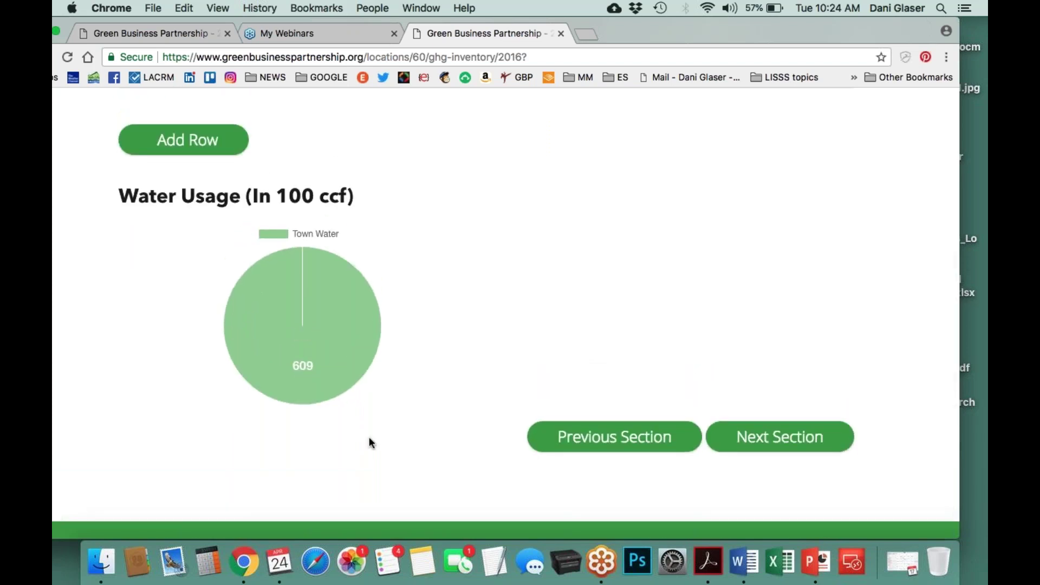
{"action": "scroll", "coordinate": [369, 437], "scroll_direction": "up", "scroll_amount": 8}
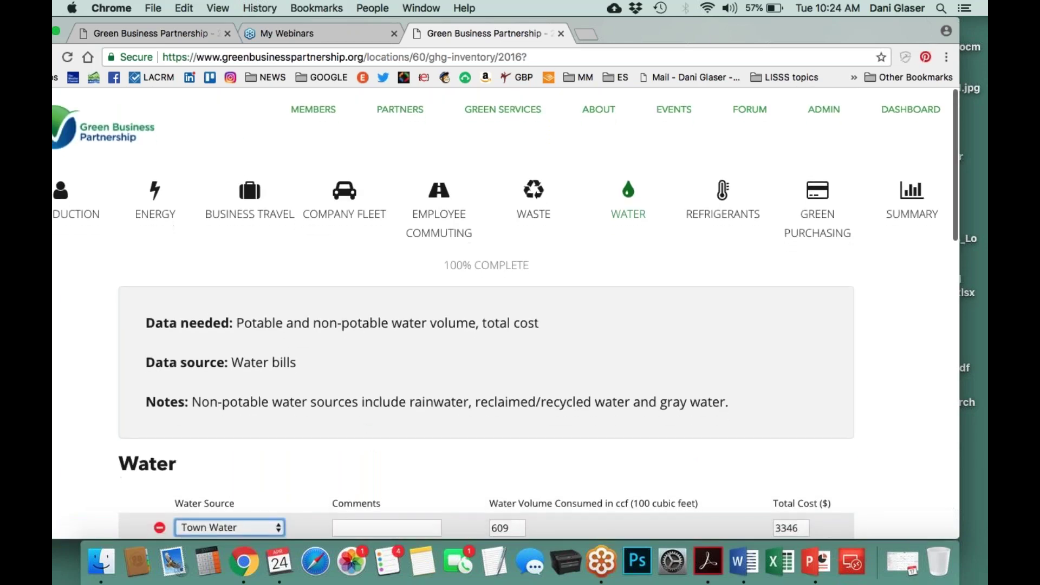
Step: Open the Refrigerants section and read its data needed, data sources, notes and Material Balance Method table
{"action": "left_click", "coordinate": [720, 196]}
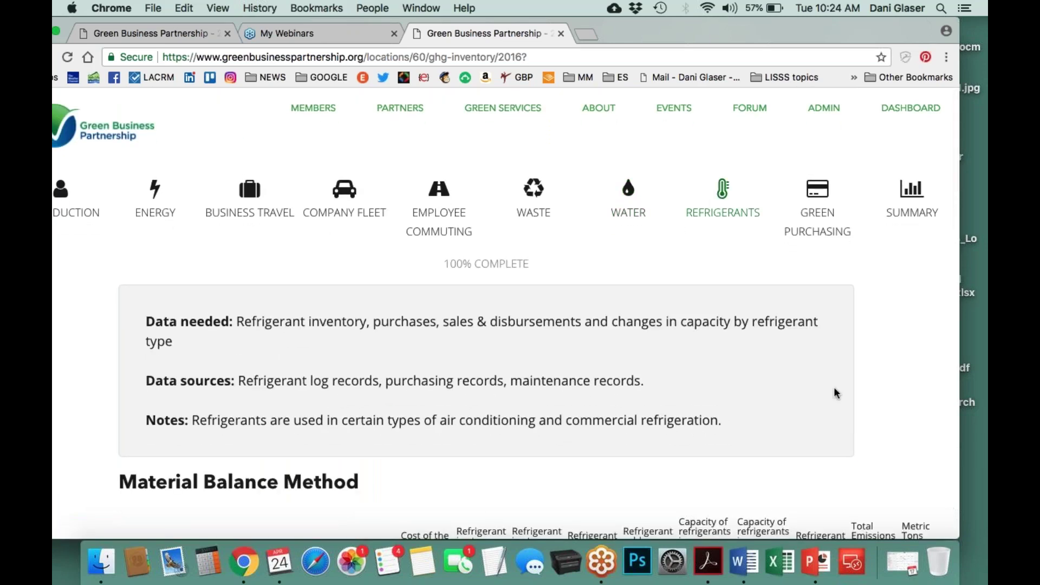
{"action": "scroll", "coordinate": [877, 396], "scroll_direction": "down", "scroll_amount": 5}
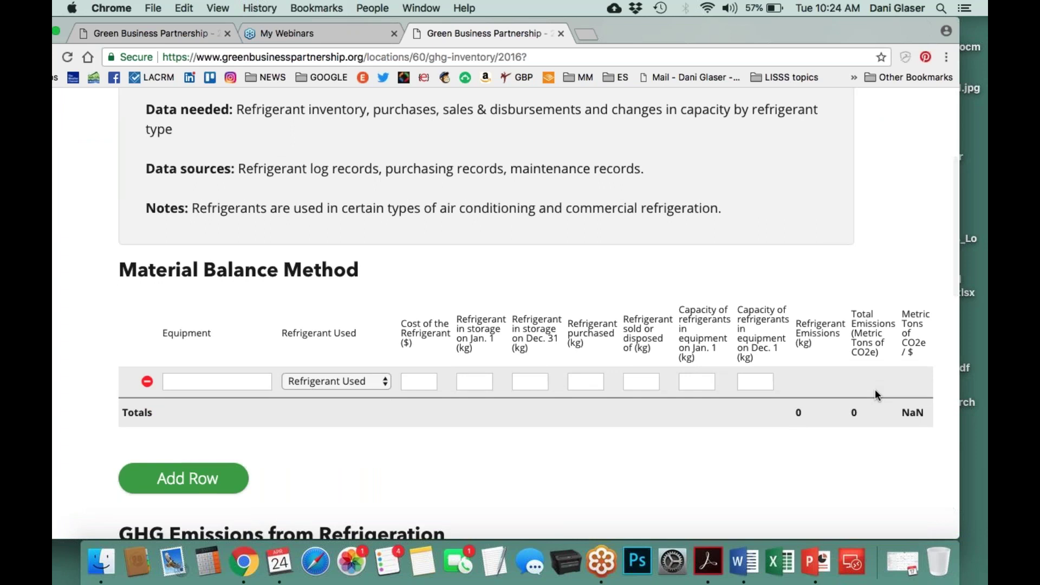
{"action": "scroll", "coordinate": [876, 389], "scroll_direction": "down", "scroll_amount": 3}
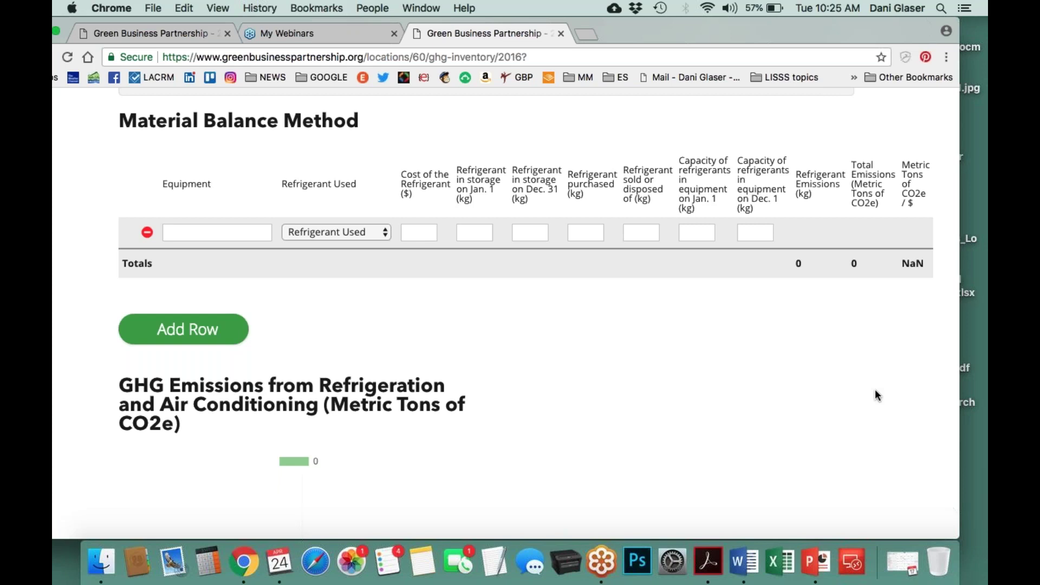
Step: Look through the refrigerant type choices without selecting one, and return to the section navigation
{"action": "left_click", "coordinate": [383, 233]}
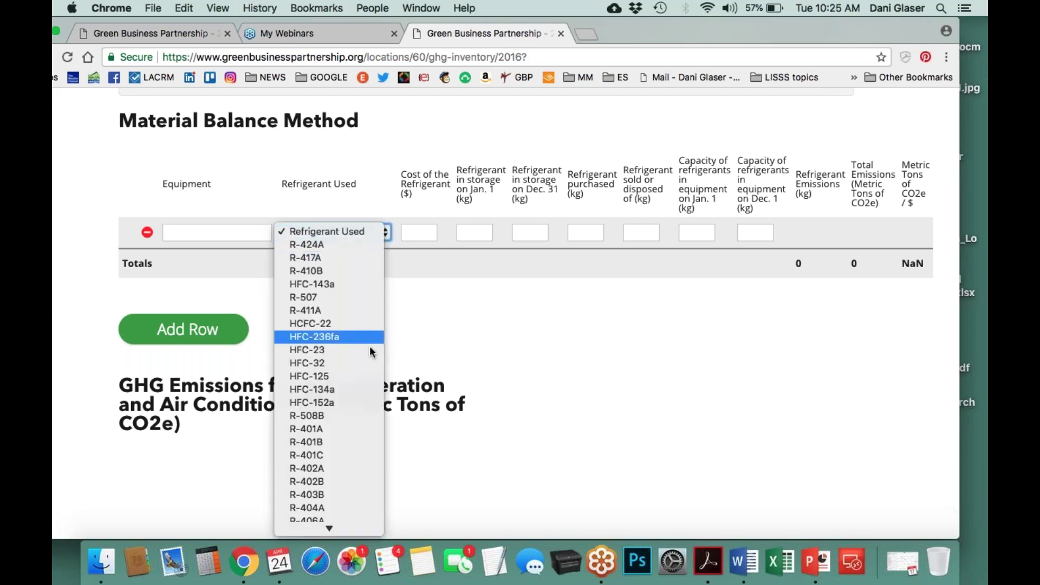
{"action": "scroll", "coordinate": [370, 351], "scroll_direction": "down", "scroll_amount": 5}
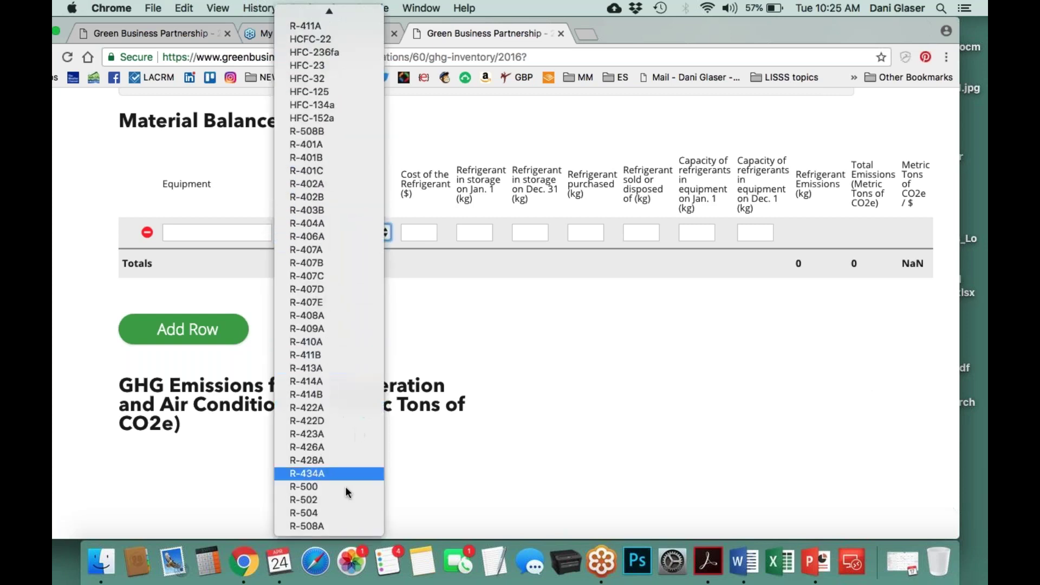
{"action": "scroll", "coordinate": [343, 508], "scroll_direction": "up", "scroll_amount": 3}
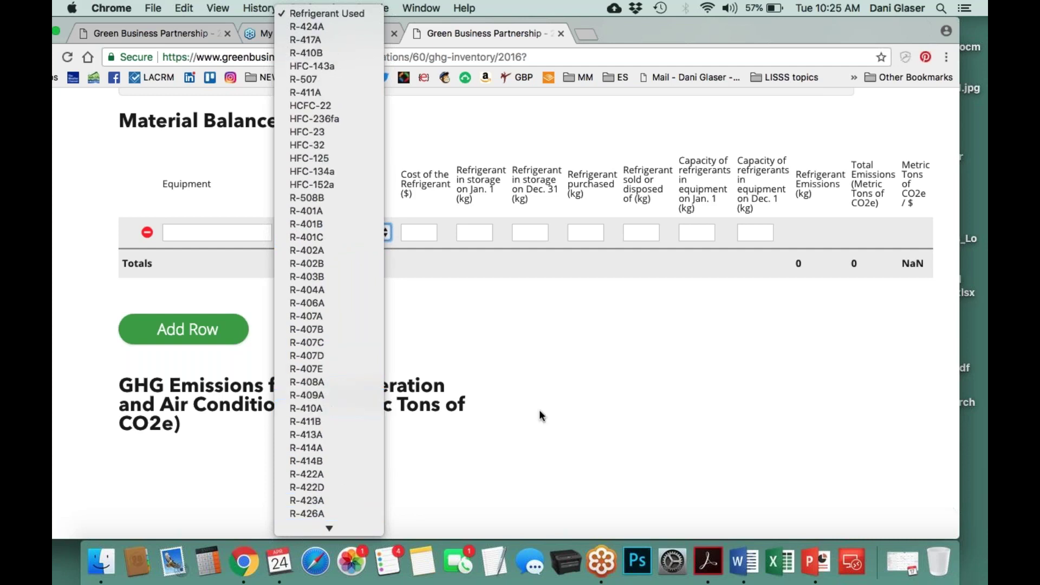
{"action": "left_click", "coordinate": [538, 341]}
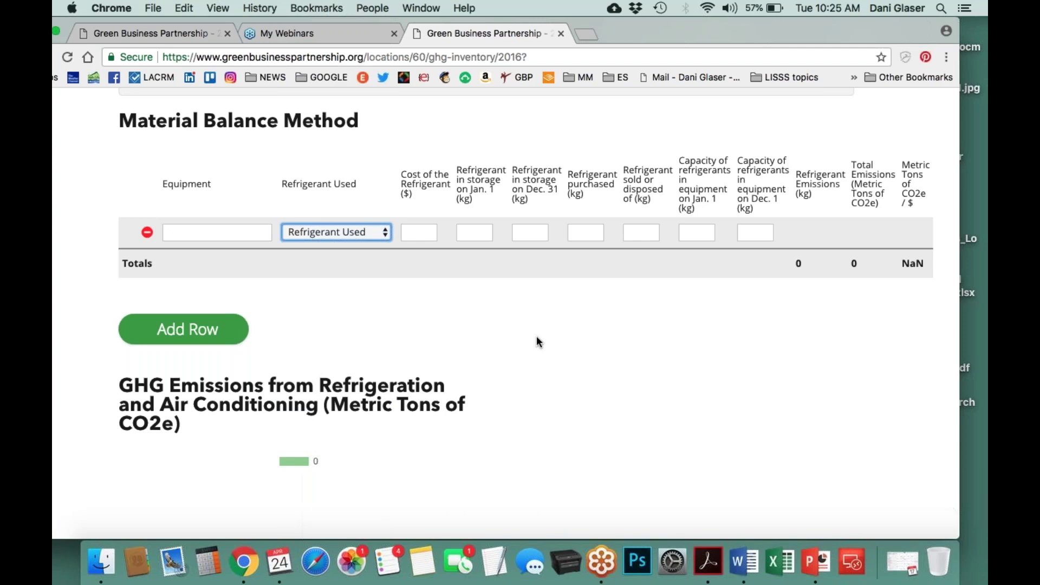
{"action": "scroll", "coordinate": [538, 341], "scroll_direction": "up", "scroll_amount": 5}
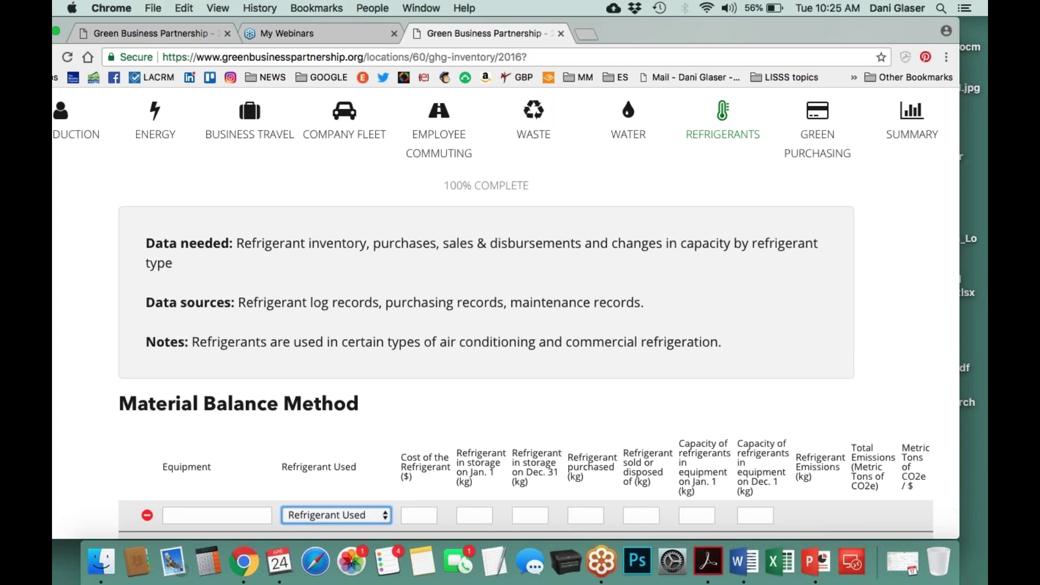
Step: Open the Green Purchasing section of the 2016 inventory and read its notes and purchasing table columns
{"action": "left_click", "coordinate": [176, 34]}
{"action": "left_click", "coordinate": [478, 30]}
{"action": "left_click", "coordinate": [814, 133]}
{"action": "scroll", "coordinate": [781, 167], "scroll_direction": "down", "scroll_amount": 5}
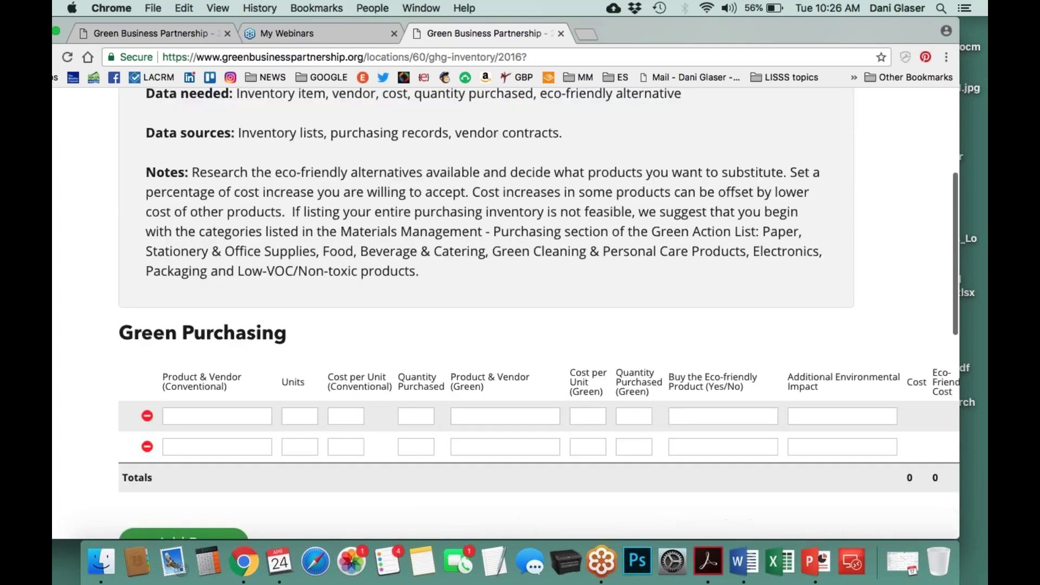
{"action": "scroll", "coordinate": [539, 303], "scroll_direction": "up", "scroll_amount": 6}
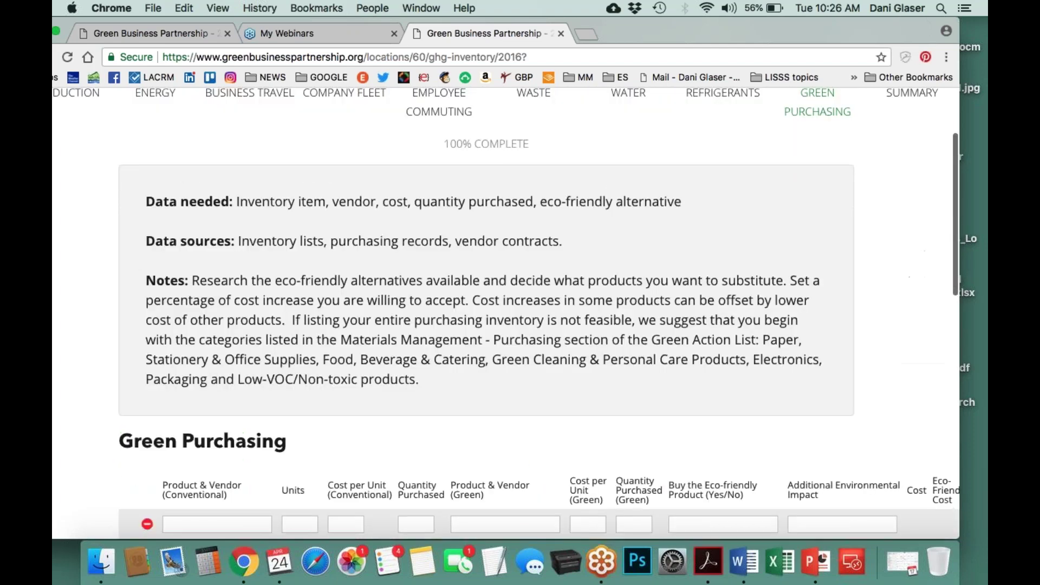
{"action": "scroll", "coordinate": [506, 312], "scroll_direction": "up", "scroll_amount": 1}
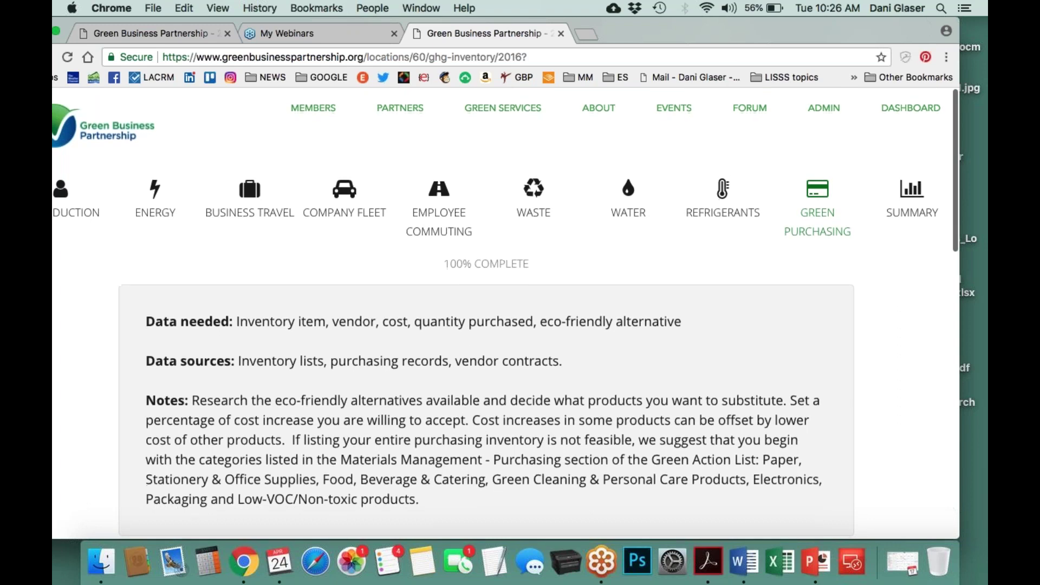
Step: Return to the member dashboard and continue the 2017 greenhouse gas emissions inventory
{"action": "left_click_drag", "start_coordinate": [678, 32], "coordinate": [764, 31]}
{"action": "left_click", "coordinate": [112, 57]}
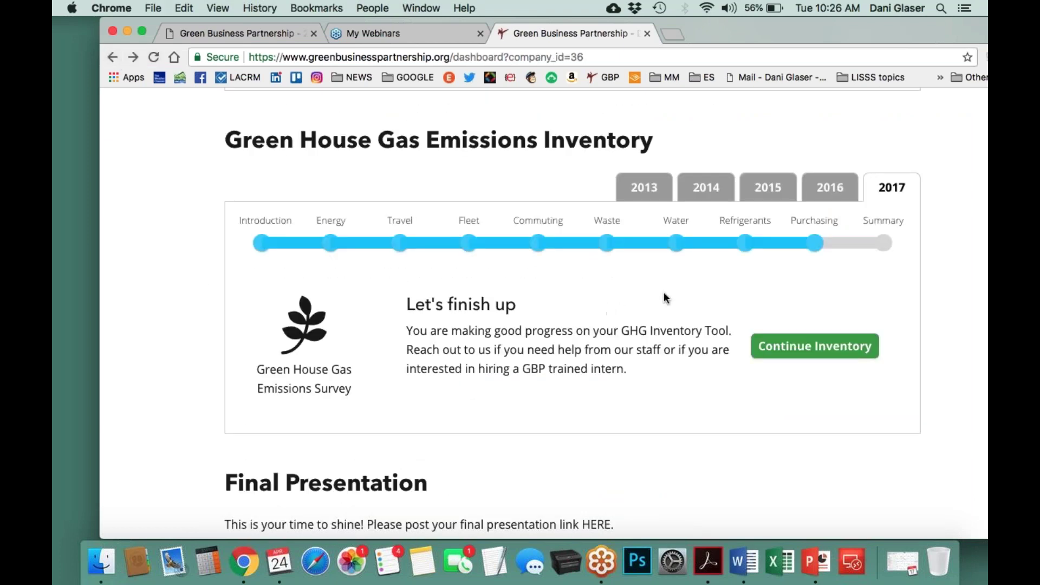
{"action": "left_click", "coordinate": [835, 347]}
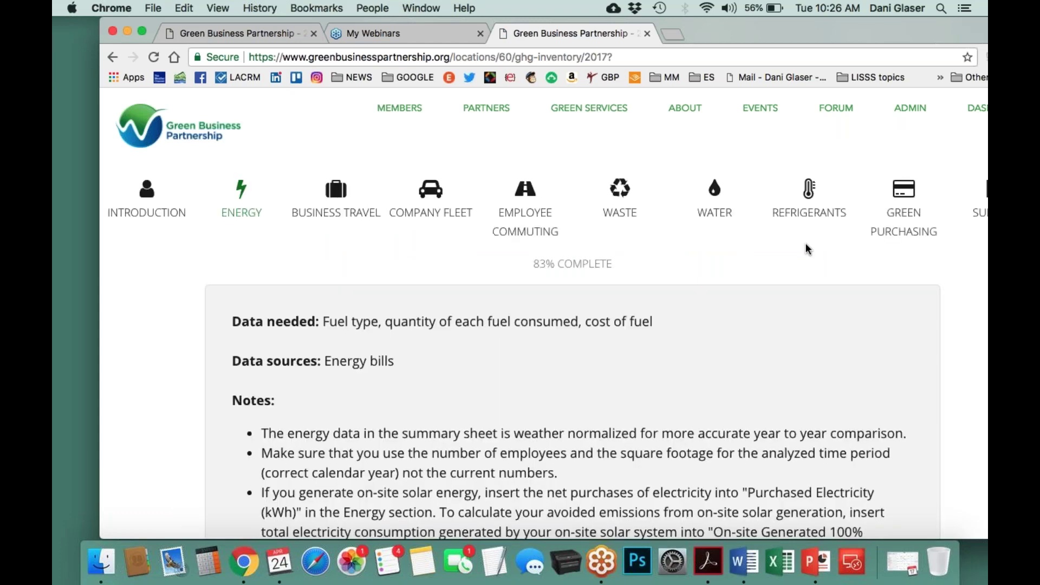
Step: Open the Green Purchasing section of the 2017 inventory and review the product rows in its table
{"action": "left_click", "coordinate": [904, 225]}
{"action": "scroll", "coordinate": [905, 224], "scroll_direction": "down", "scroll_amount": 2}
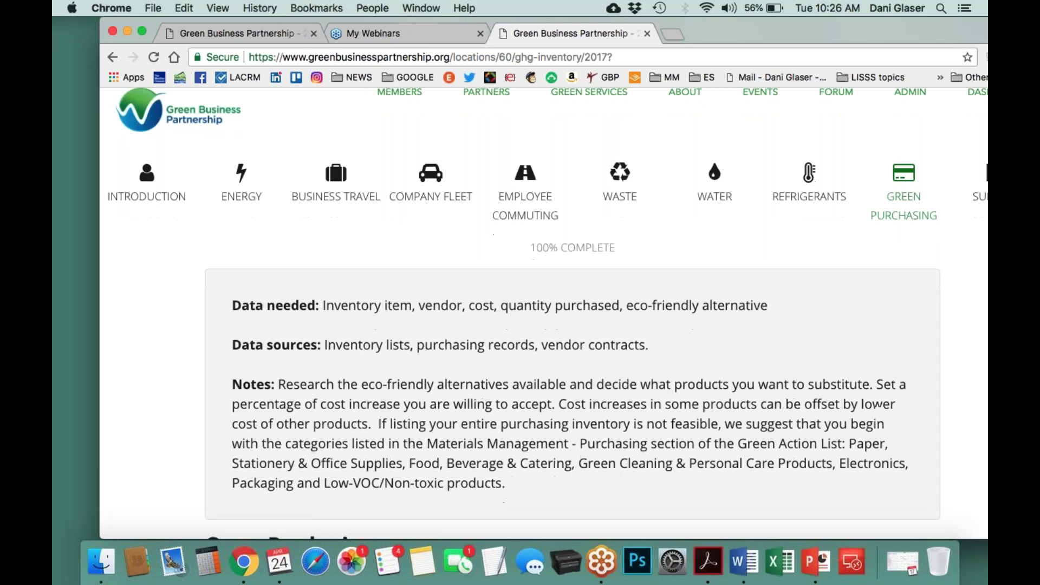
{"action": "scroll", "coordinate": [548, 313], "scroll_direction": "down", "scroll_amount": 7}
{"action": "left_click_drag", "start_coordinate": [797, 25], "coordinate": [706, 23]}
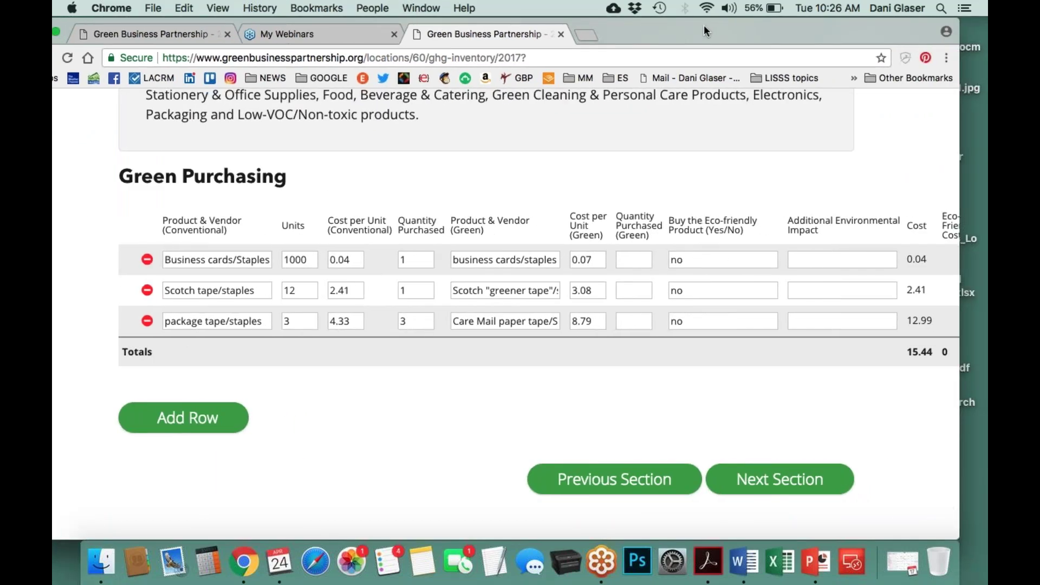
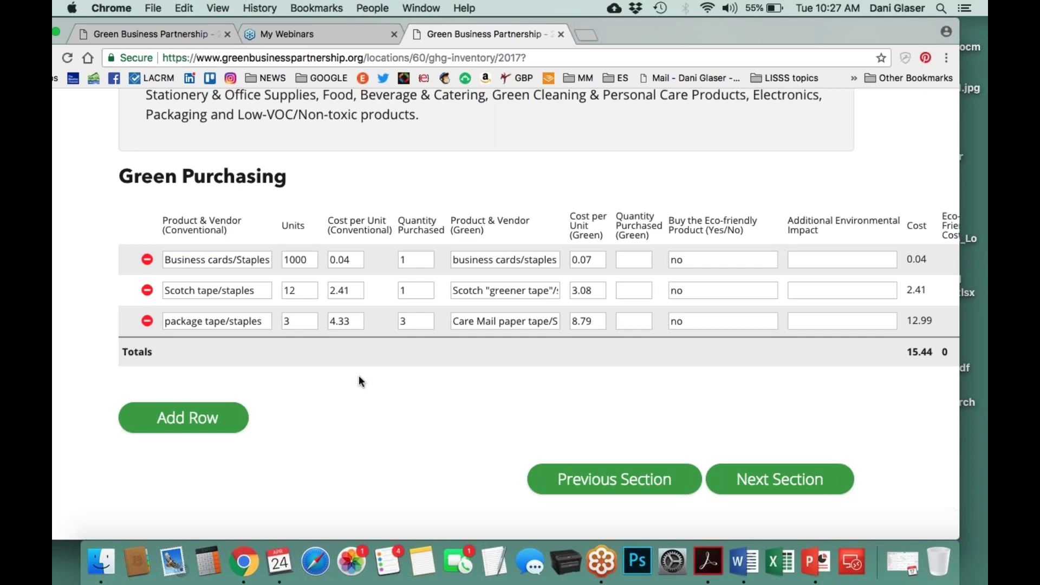
Step: Open the Summary section and read the Greenhouse Gas Emissions Inventory table for Scopes 1, 2 and 3 across 2013 to 2017
{"action": "scroll", "coordinate": [359, 379], "scroll_direction": "down", "scroll_amount": 2}
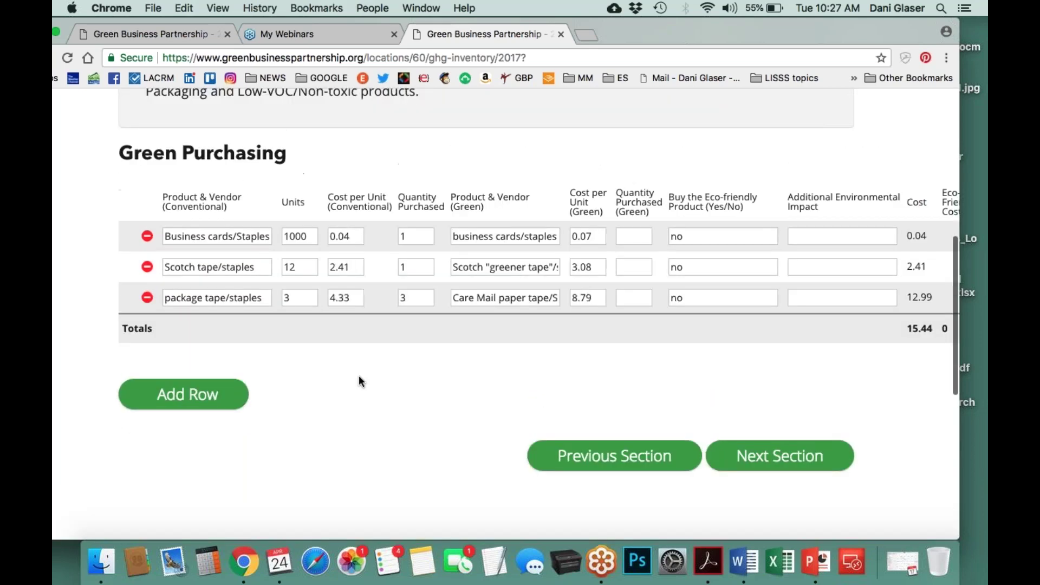
{"action": "left_click", "coordinate": [738, 455]}
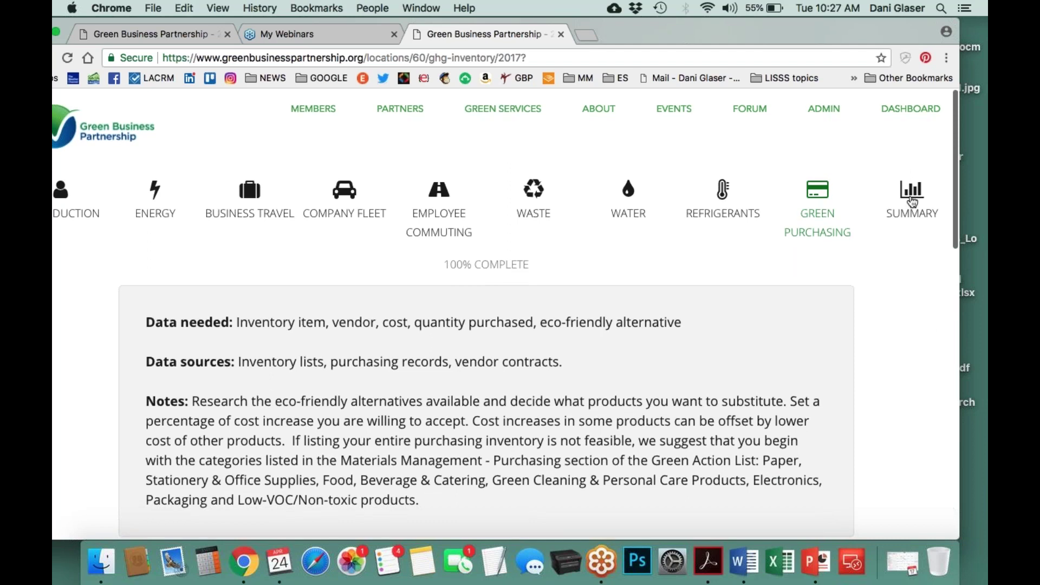
{"action": "left_click", "coordinate": [912, 202]}
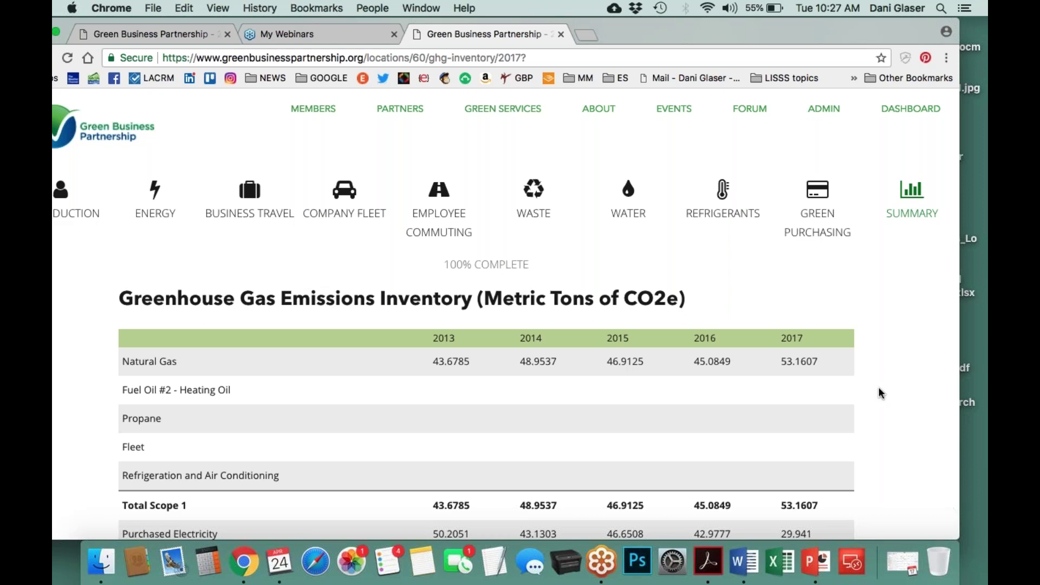
{"action": "scroll", "coordinate": [880, 393], "scroll_direction": "down", "scroll_amount": 1}
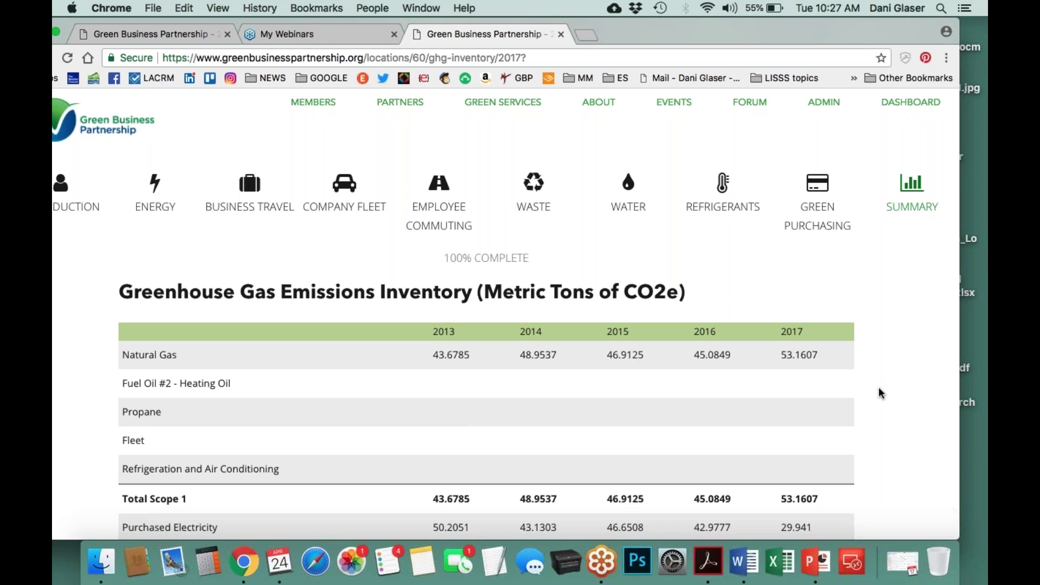
{"action": "scroll", "coordinate": [879, 393], "scroll_direction": "down", "scroll_amount": 2}
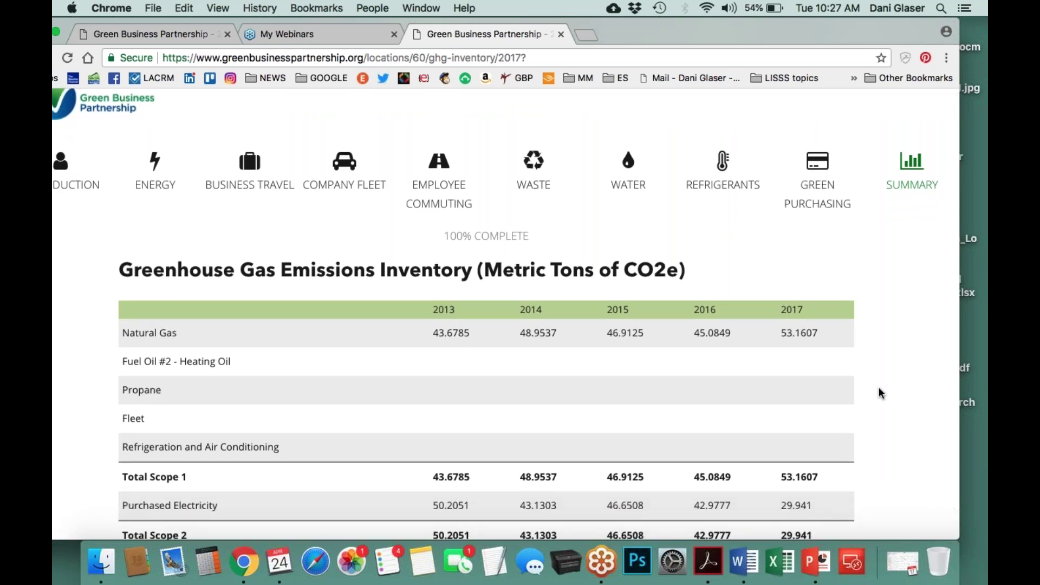
{"action": "scroll", "coordinate": [880, 393], "scroll_direction": "down", "scroll_amount": 2}
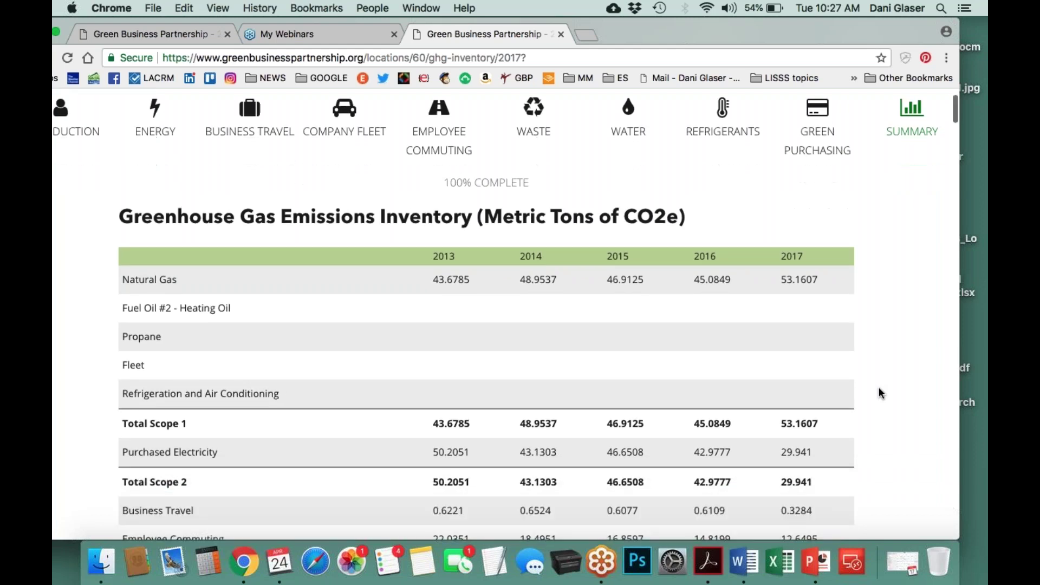
{"action": "scroll", "coordinate": [880, 393], "scroll_direction": "down", "scroll_amount": 2}
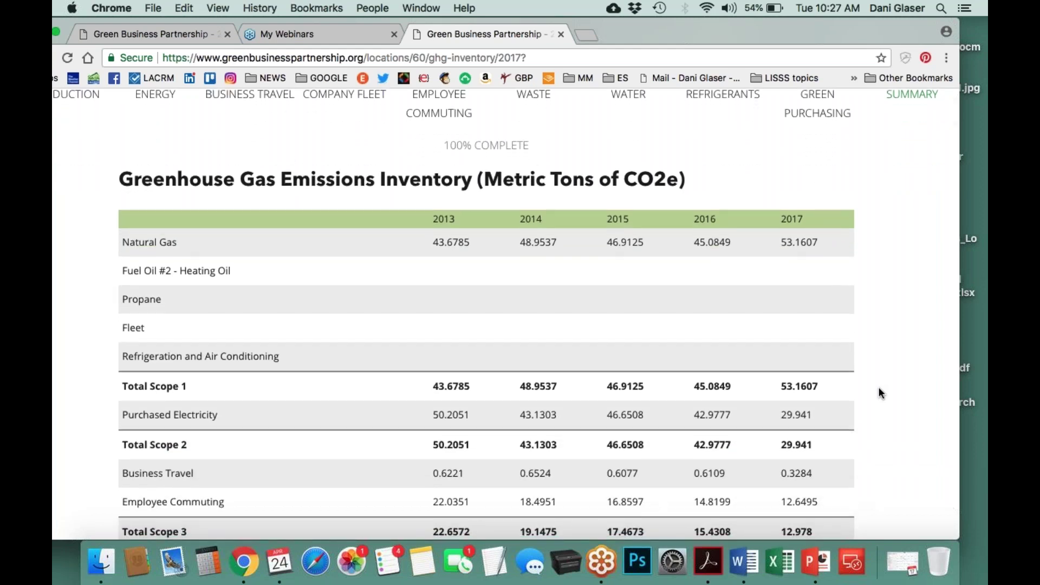
{"action": "scroll", "coordinate": [880, 394], "scroll_direction": "down", "scroll_amount": 4}
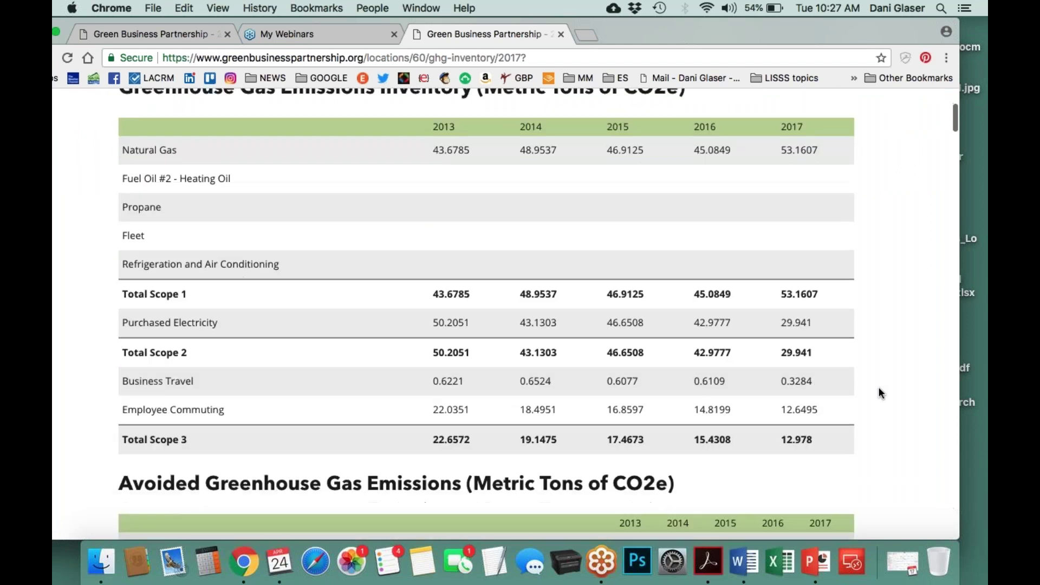
{"action": "scroll", "coordinate": [880, 393], "scroll_direction": "down", "scroll_amount": 1}
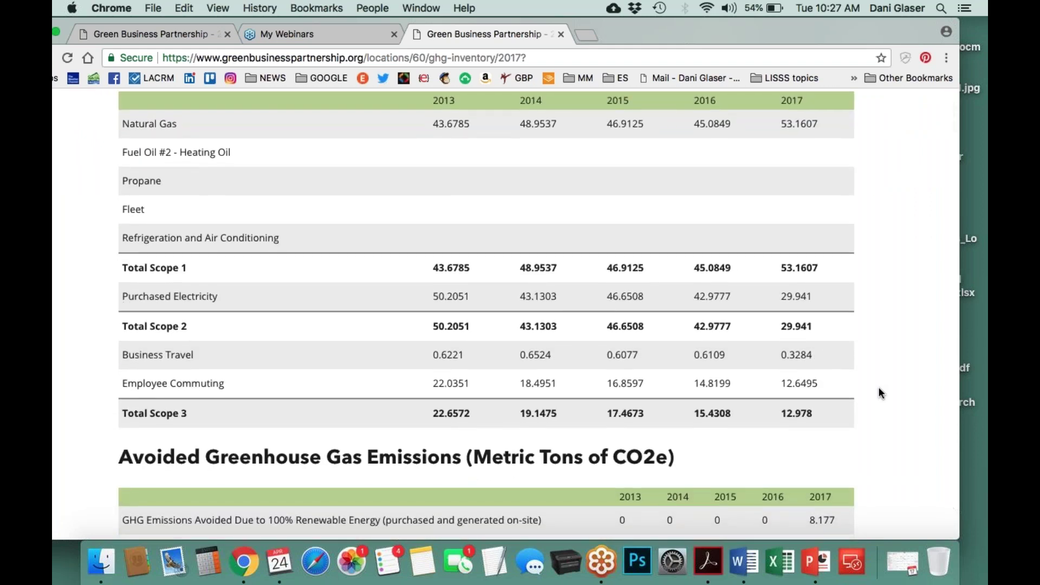
Step: Read the Avoided Greenhouse Gas Emissions table for 2013 to 2017 in the summary
{"action": "scroll", "coordinate": [880, 394], "scroll_direction": "down", "scroll_amount": 10}
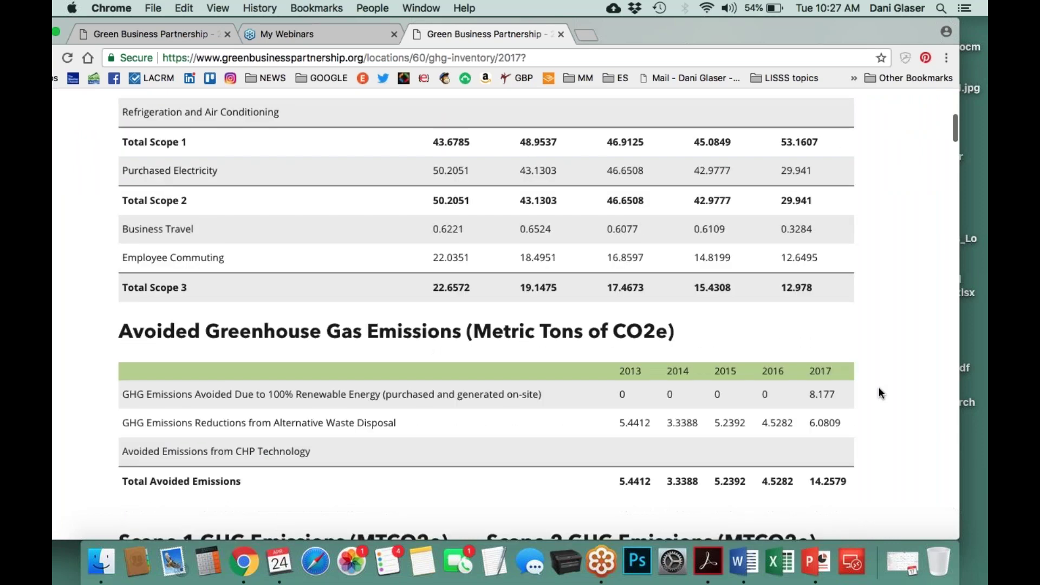
{"action": "scroll", "coordinate": [880, 393], "scroll_direction": "down", "scroll_amount": 1}
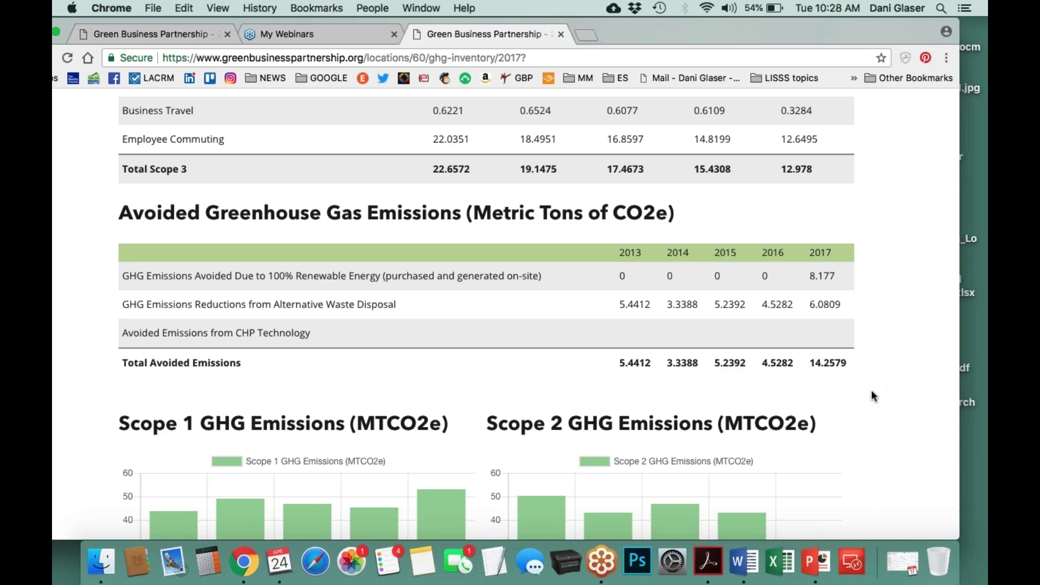
{"action": "scroll", "coordinate": [879, 393], "scroll_direction": "down", "scroll_amount": 2}
Step: Compare the yearly bar charts of Scope 1, Scope 2, Scope 3 and avoided GHG emissions
{"action": "scroll", "coordinate": [873, 396], "scroll_direction": "down", "scroll_amount": 6}
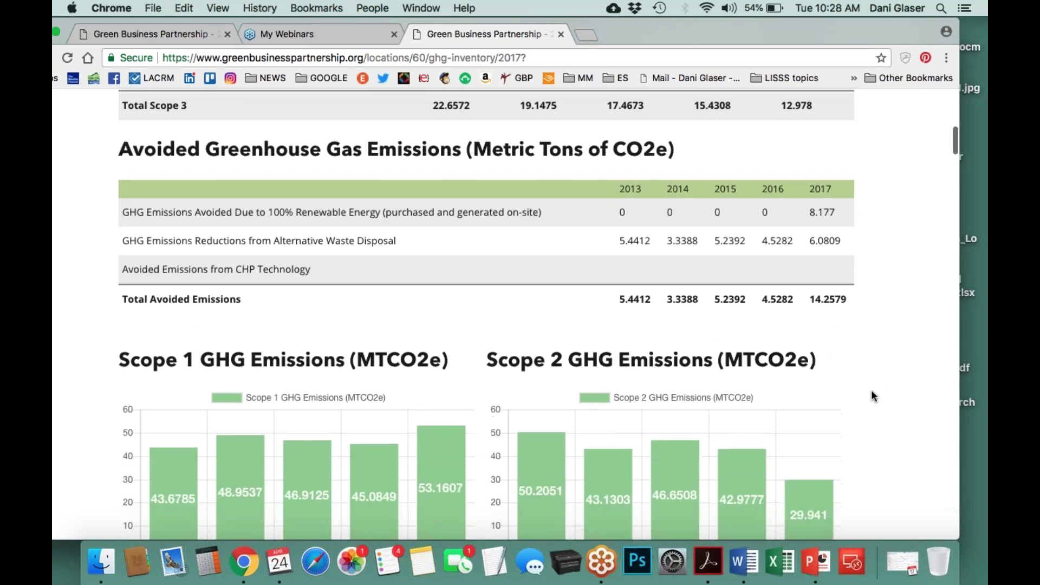
{"action": "scroll", "coordinate": [873, 396], "scroll_direction": "down", "scroll_amount": 1}
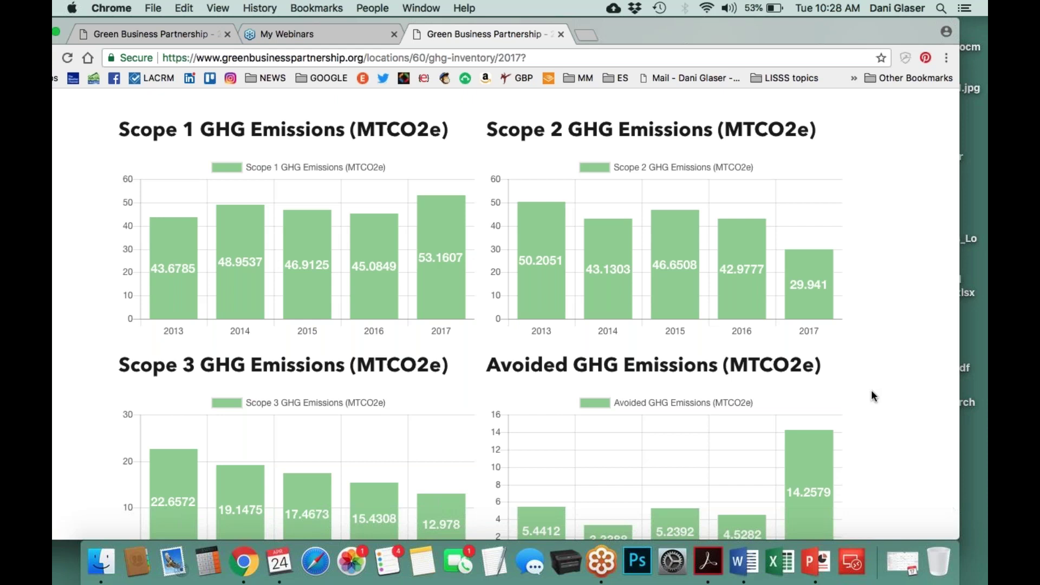
{"action": "scroll", "coordinate": [873, 396], "scroll_direction": "down", "scroll_amount": 3}
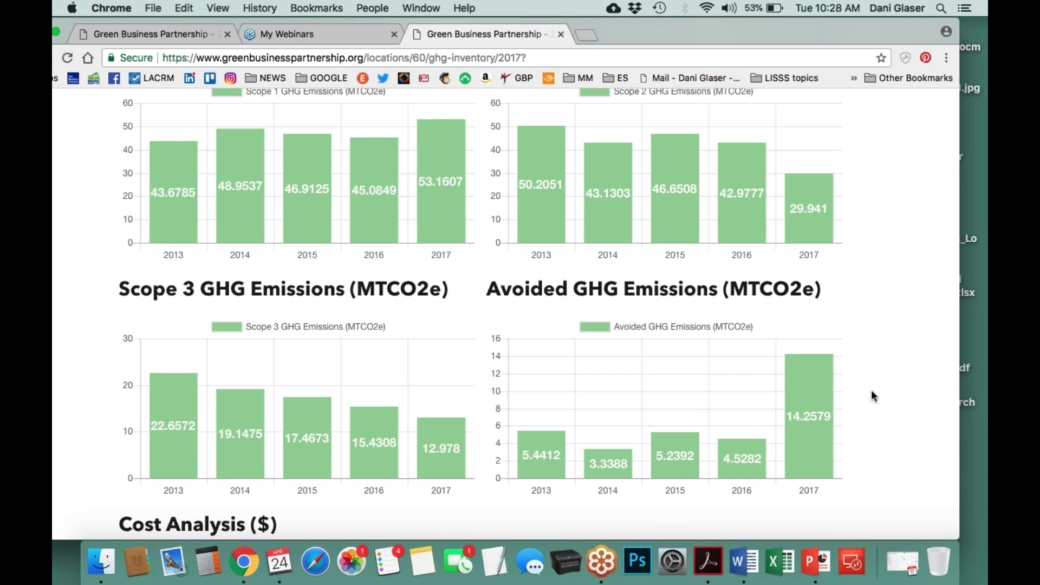
{"action": "scroll", "coordinate": [874, 396], "scroll_direction": "down", "scroll_amount": 1}
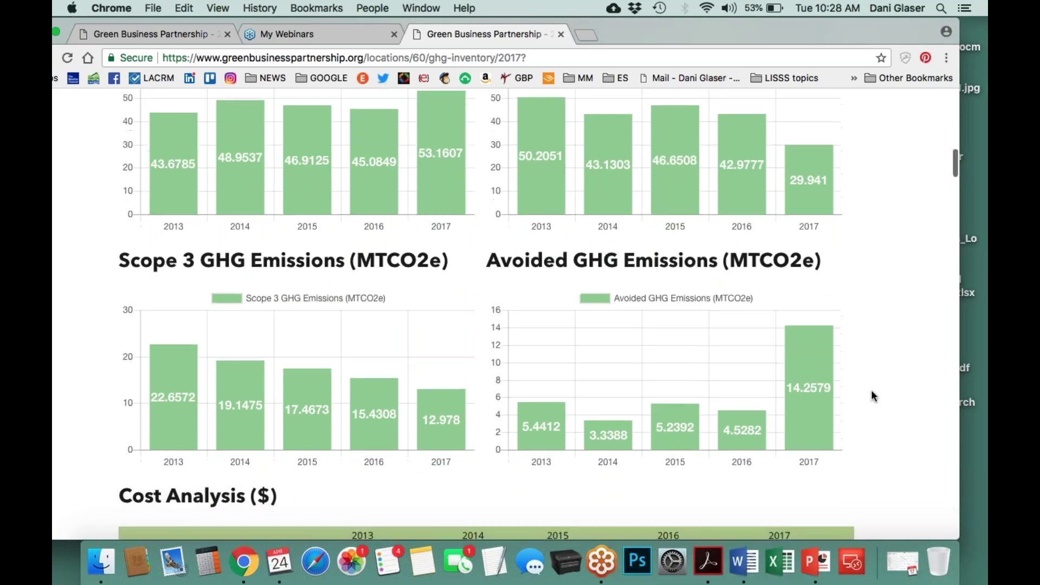
{"action": "scroll", "coordinate": [874, 396], "scroll_direction": "down", "scroll_amount": 1}
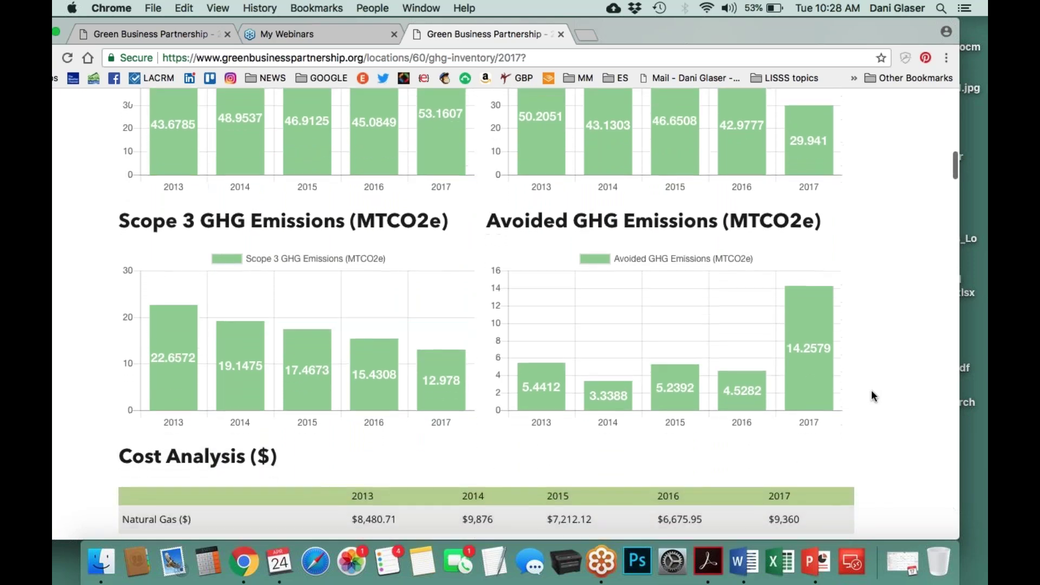
Step: Examine the Cost Analysis table by category and year, down to the Energy Cost and Travel Cost charts
{"action": "scroll", "coordinate": [874, 396], "scroll_direction": "down", "scroll_amount": 5}
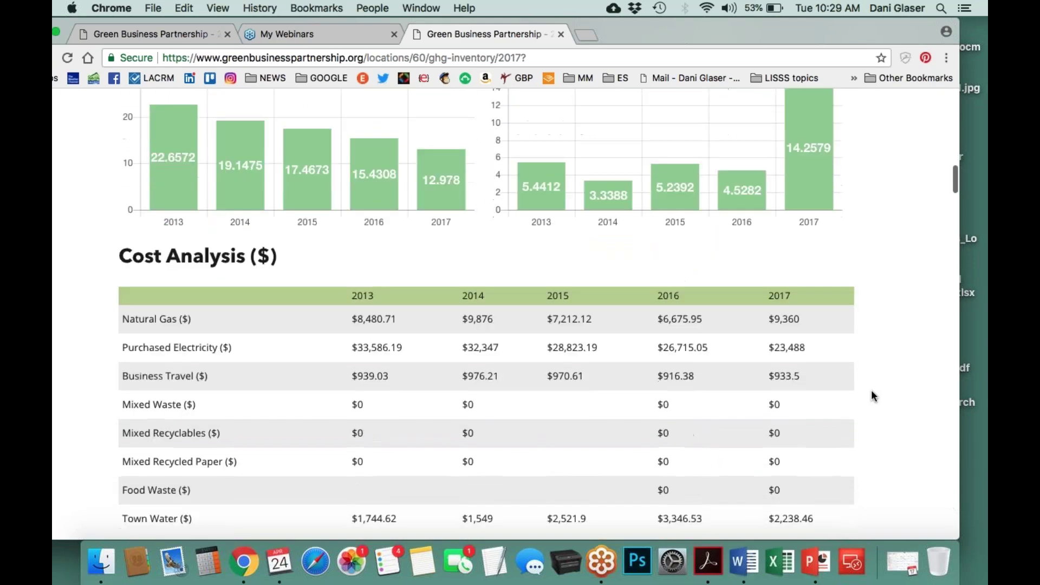
{"action": "scroll", "coordinate": [872, 396], "scroll_direction": "down", "scroll_amount": 4}
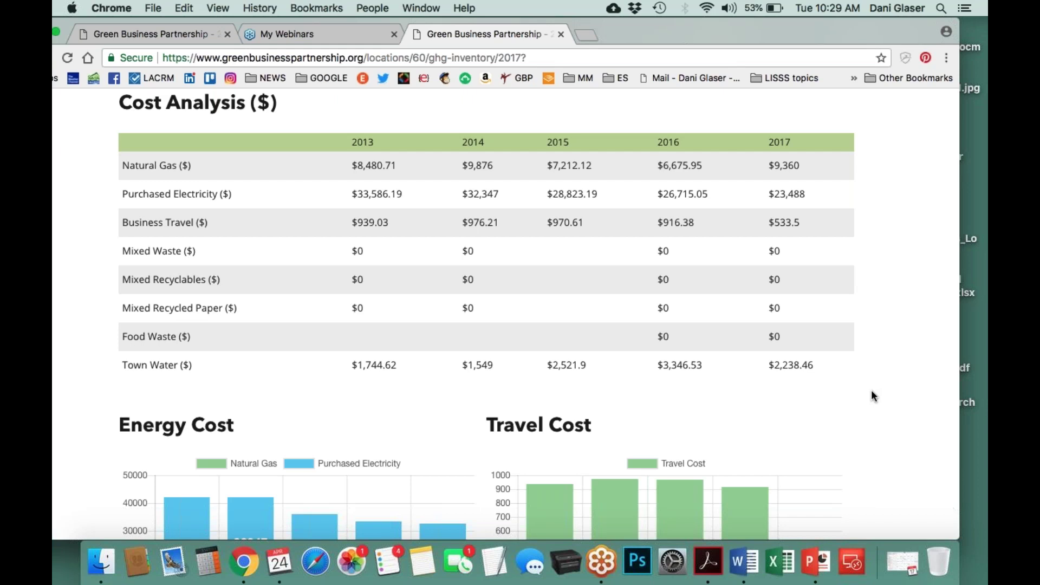
{"action": "scroll", "coordinate": [873, 396], "scroll_direction": "up", "scroll_amount": 1}
{"action": "scroll", "coordinate": [874, 396], "scroll_direction": "down", "scroll_amount": 1}
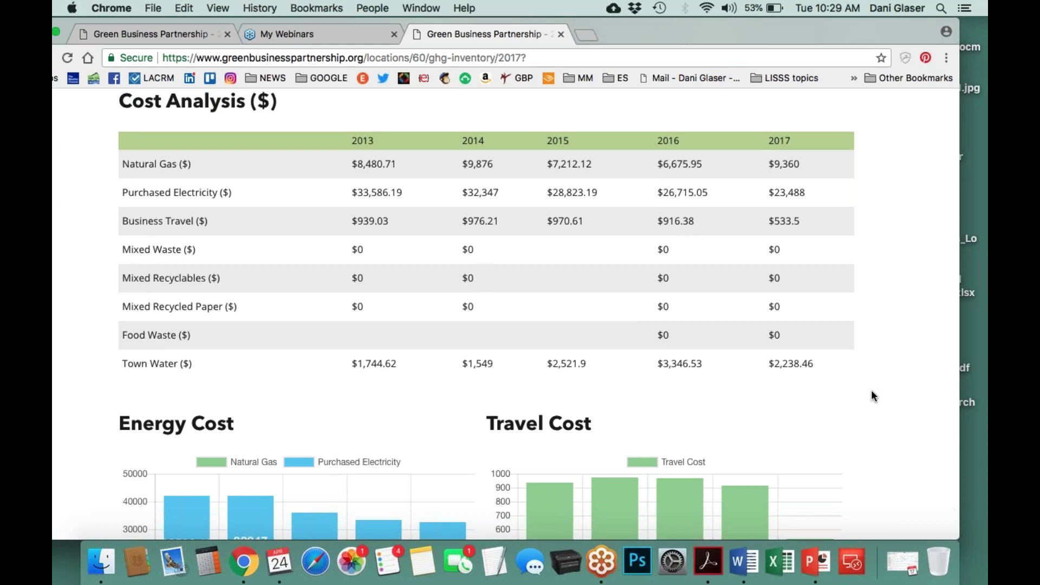
Step: Review the energy, travel, waste and water cost charts and the Metric Tons CO2e per Dollar of the Cost table and charts
{"action": "scroll", "coordinate": [873, 396], "scroll_direction": "down", "scroll_amount": 5}
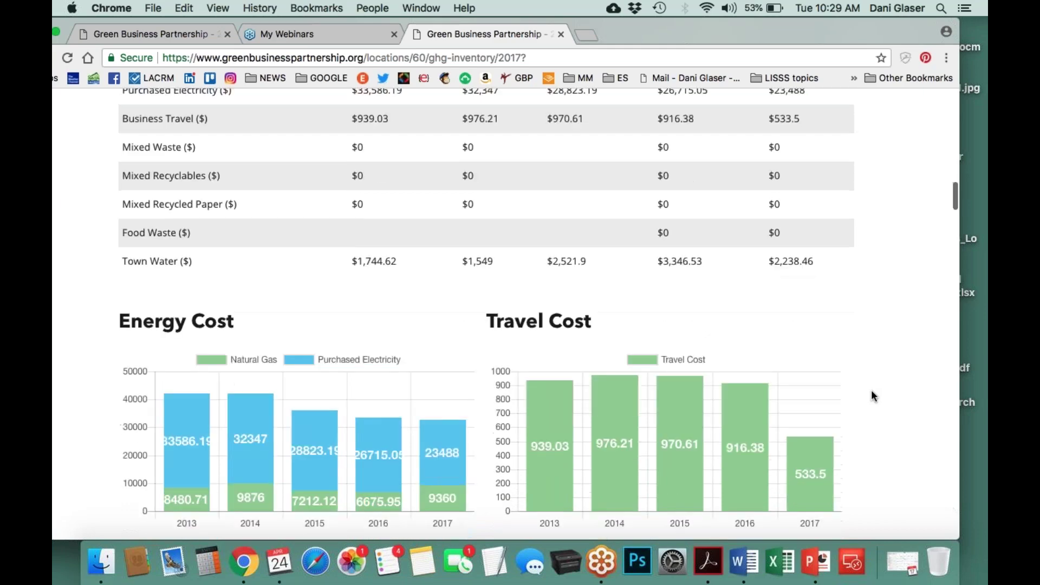
{"action": "scroll", "coordinate": [873, 396], "scroll_direction": "down", "scroll_amount": 7}
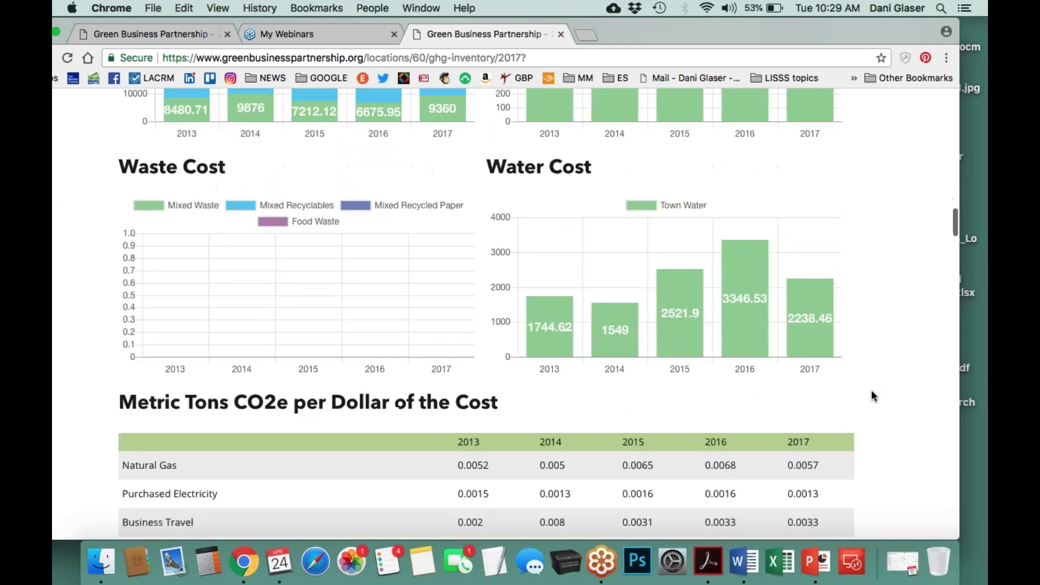
{"action": "scroll", "coordinate": [873, 396], "scroll_direction": "down", "scroll_amount": 5}
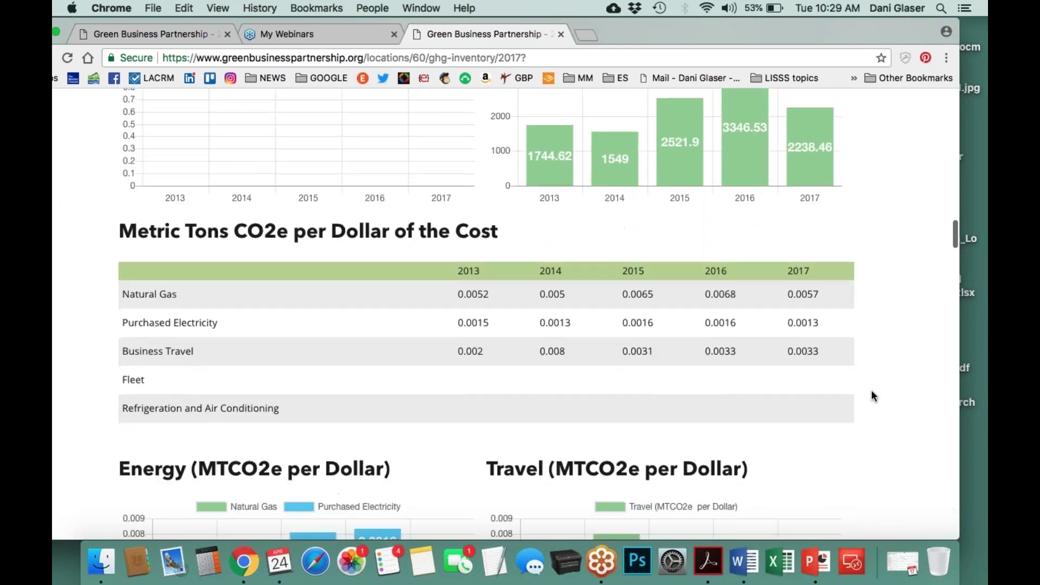
{"action": "scroll", "coordinate": [873, 396], "scroll_direction": "down", "scroll_amount": 3}
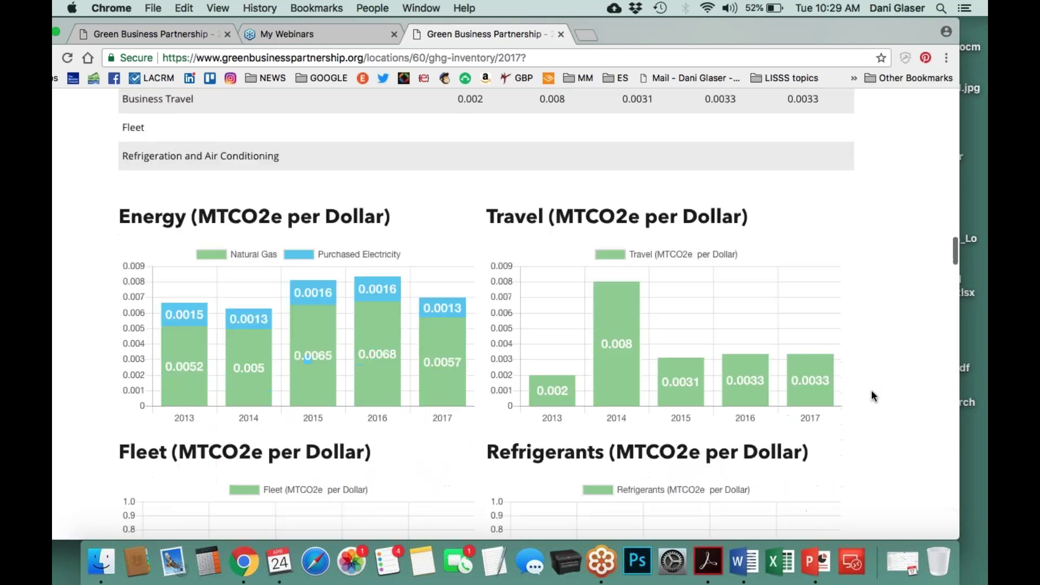
{"action": "scroll", "coordinate": [873, 396], "scroll_direction": "down", "scroll_amount": 7}
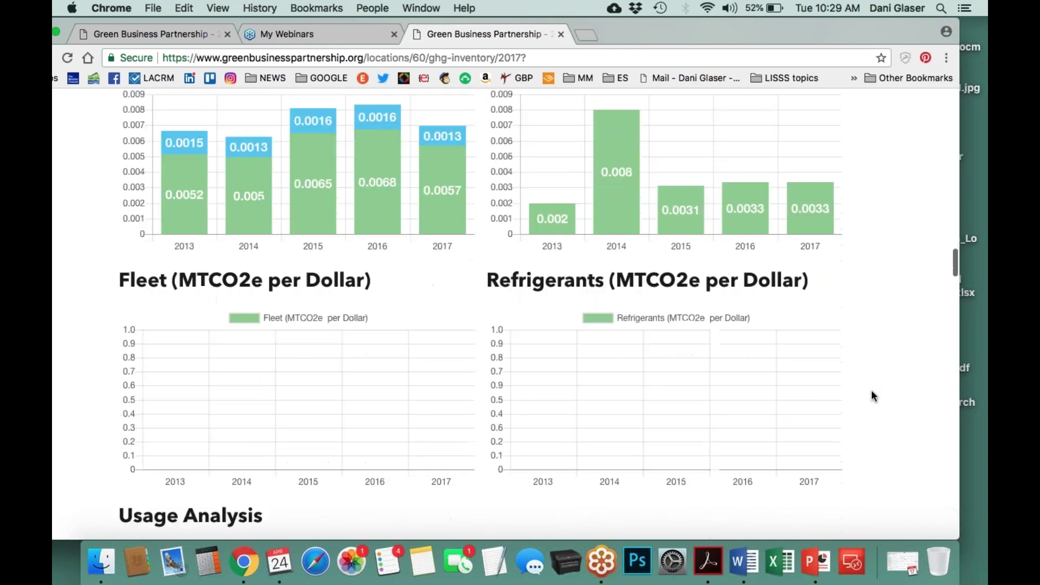
Step: Examine the Usage Analysis table for 2013 to 2017 and its energy, travel, commuting, waste and water charts
{"action": "scroll", "coordinate": [873, 395], "scroll_direction": "down", "scroll_amount": 8}
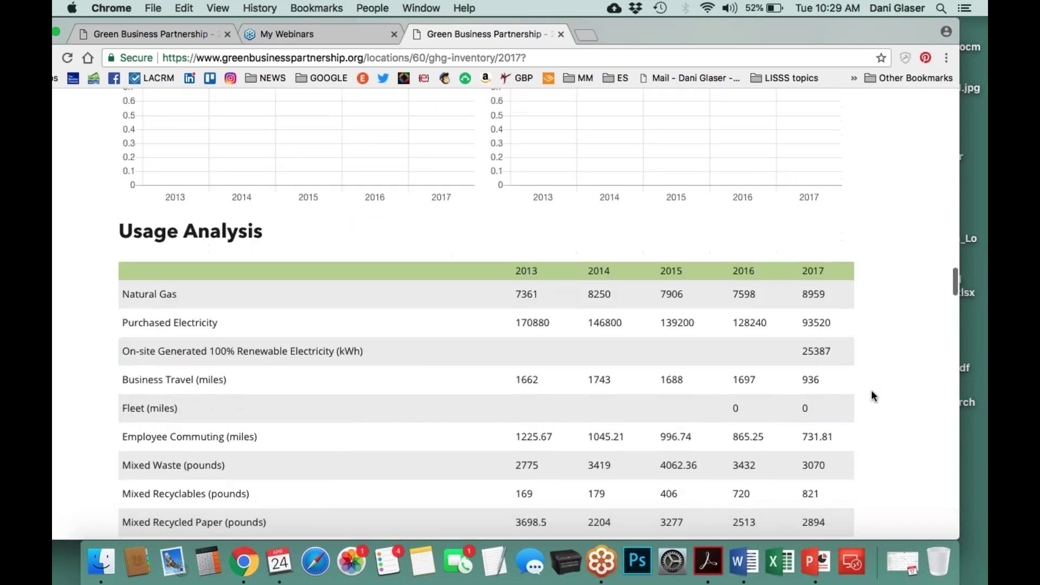
{"action": "scroll", "coordinate": [873, 396], "scroll_direction": "down", "scroll_amount": 4}
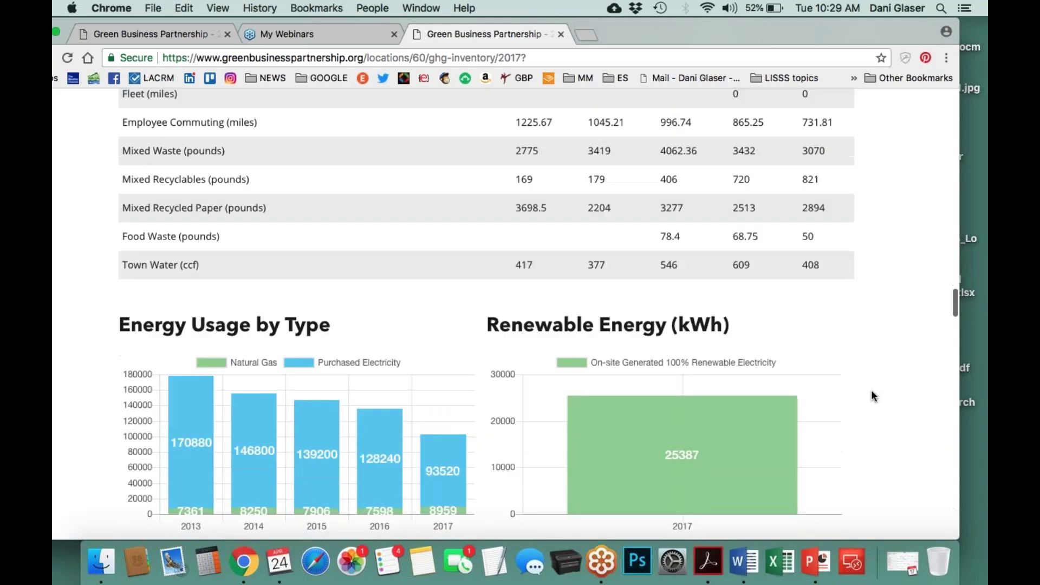
{"action": "scroll", "coordinate": [873, 396], "scroll_direction": "down", "scroll_amount": 7}
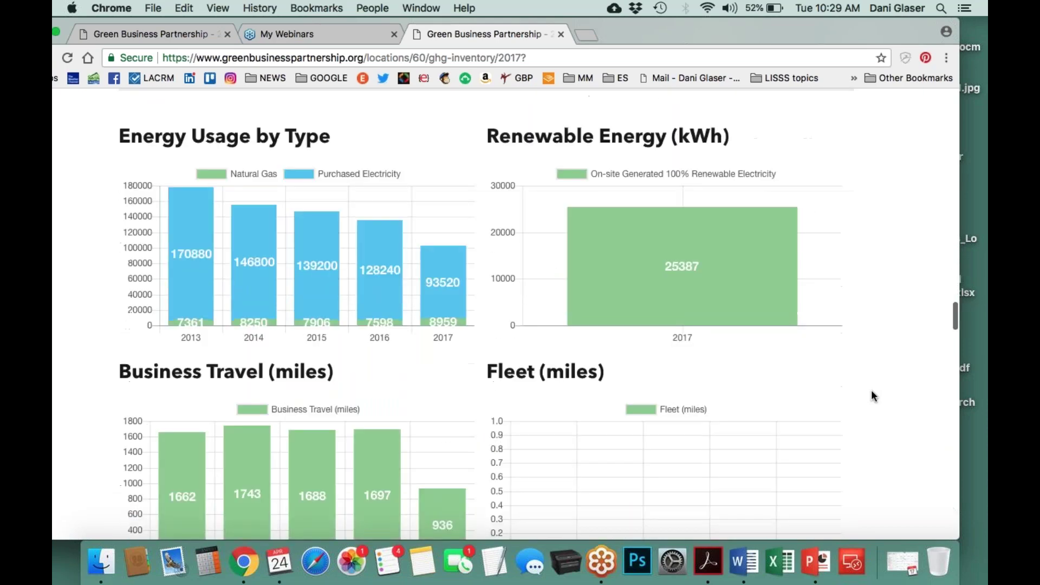
{"action": "scroll", "coordinate": [873, 396], "scroll_direction": "down", "scroll_amount": 3}
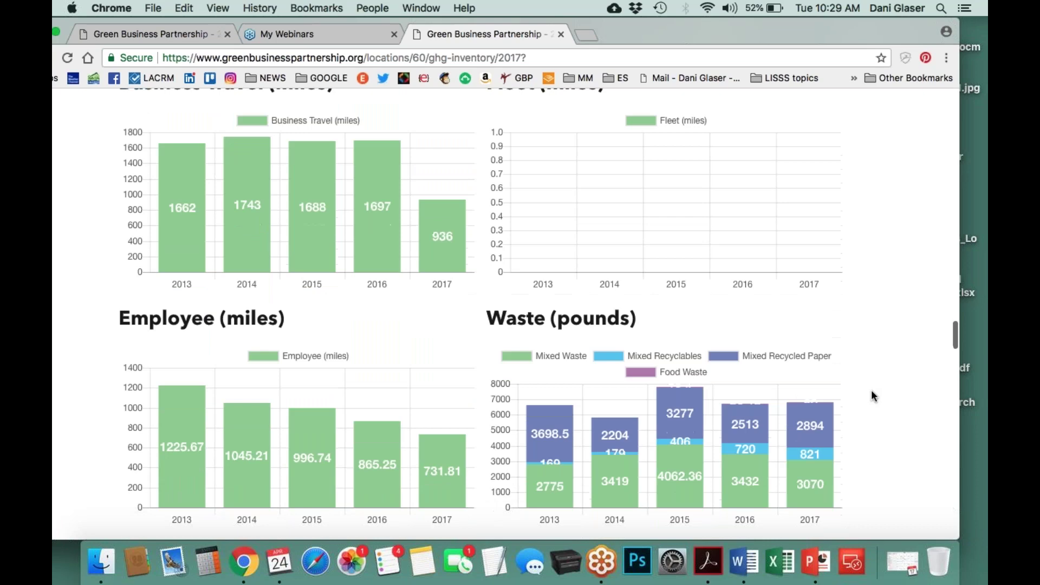
{"action": "scroll", "coordinate": [873, 396], "scroll_direction": "down", "scroll_amount": 4}
{"action": "scroll", "coordinate": [873, 396], "scroll_direction": "down", "scroll_amount": 5}
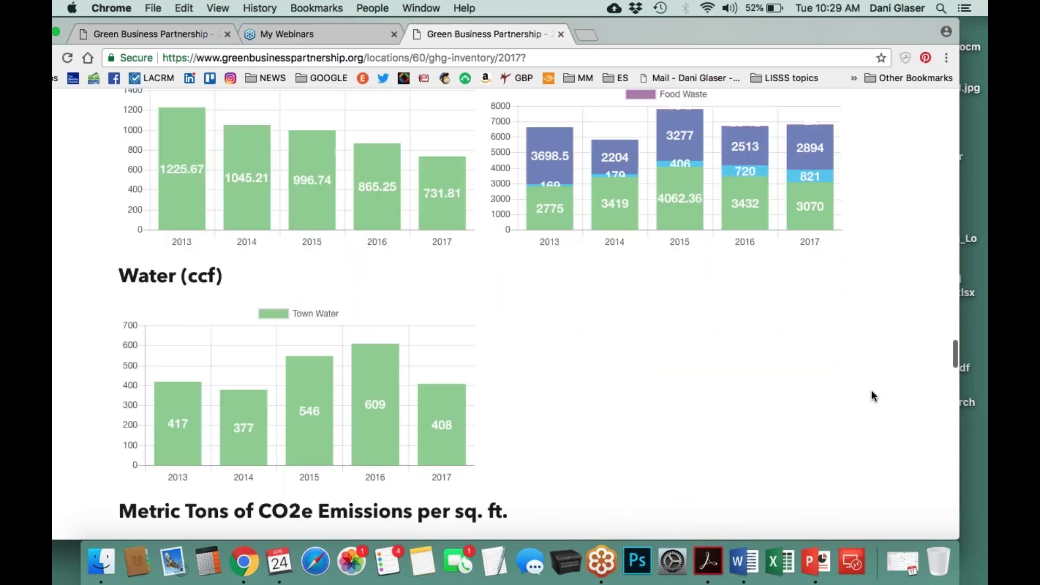
Step: Compare the CO2e emissions tables and charts per square foot, per employee and per mile, down to the end of the summary
{"action": "scroll", "coordinate": [873, 396], "scroll_direction": "down", "scroll_amount": 7}
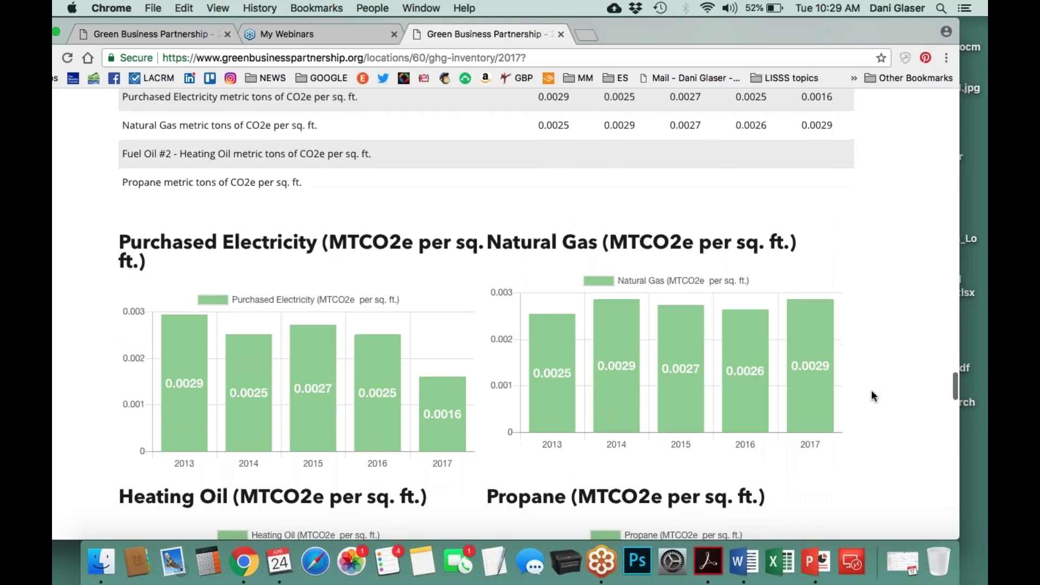
{"action": "scroll", "coordinate": [873, 395], "scroll_direction": "down", "scroll_amount": 4}
{"action": "scroll", "coordinate": [873, 396], "scroll_direction": "down", "scroll_amount": 6}
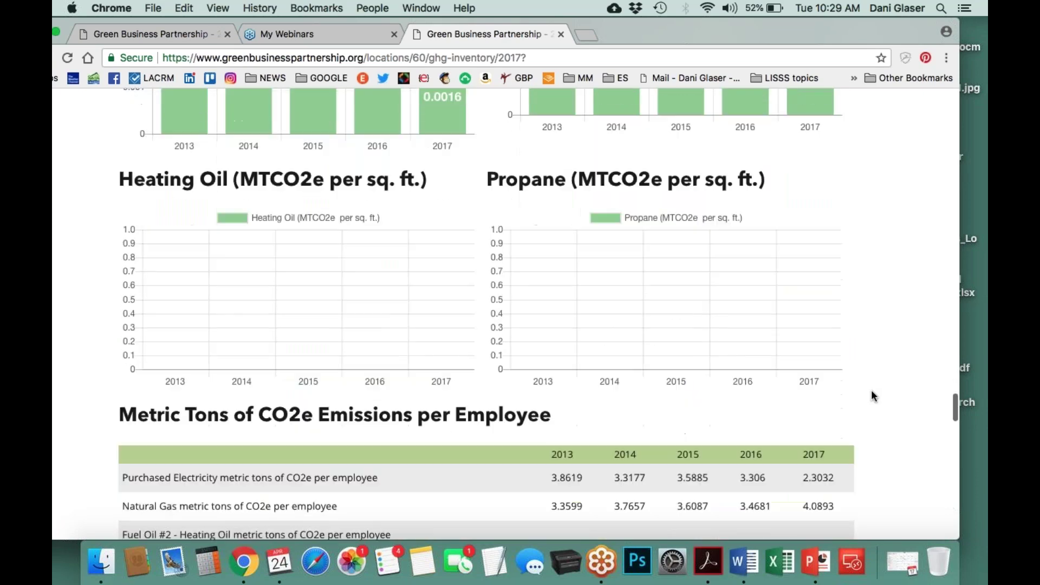
{"action": "scroll", "coordinate": [873, 396], "scroll_direction": "down", "scroll_amount": 2}
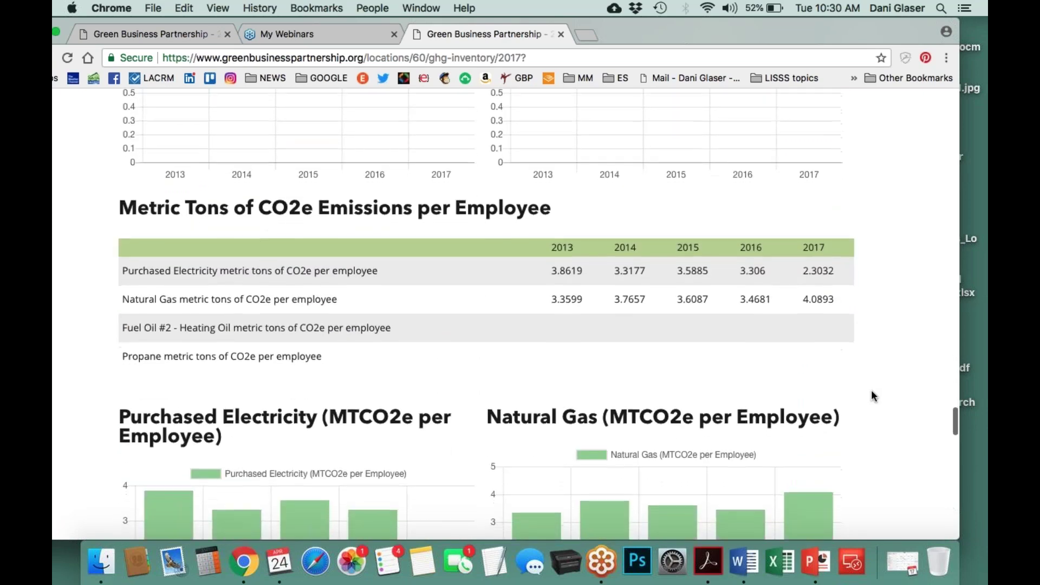
{"action": "scroll", "coordinate": [873, 396], "scroll_direction": "down", "scroll_amount": 4}
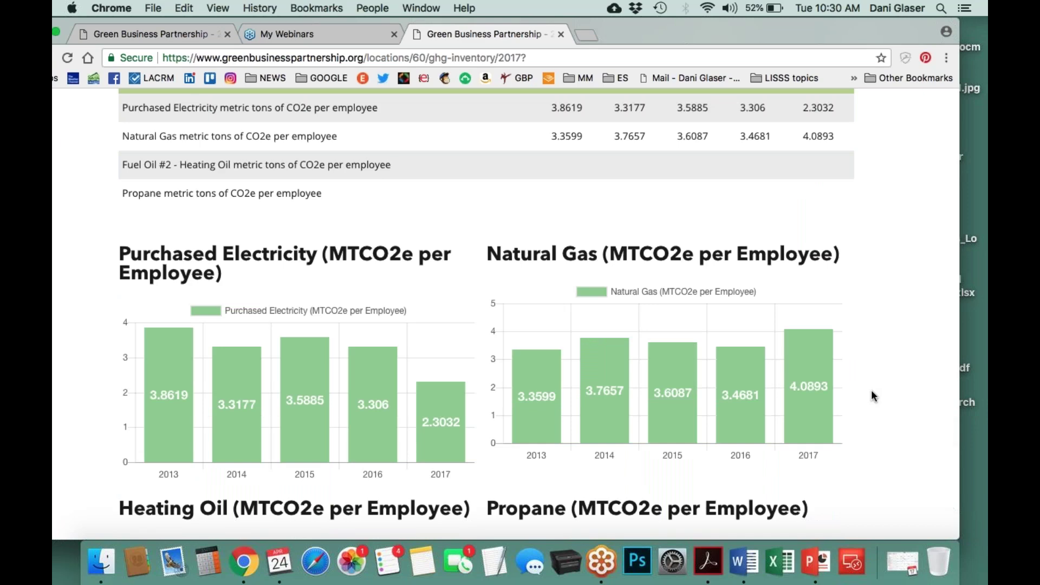
{"action": "scroll", "coordinate": [873, 396], "scroll_direction": "down", "scroll_amount": 3}
{"action": "scroll", "coordinate": [873, 396], "scroll_direction": "down", "scroll_amount": 5}
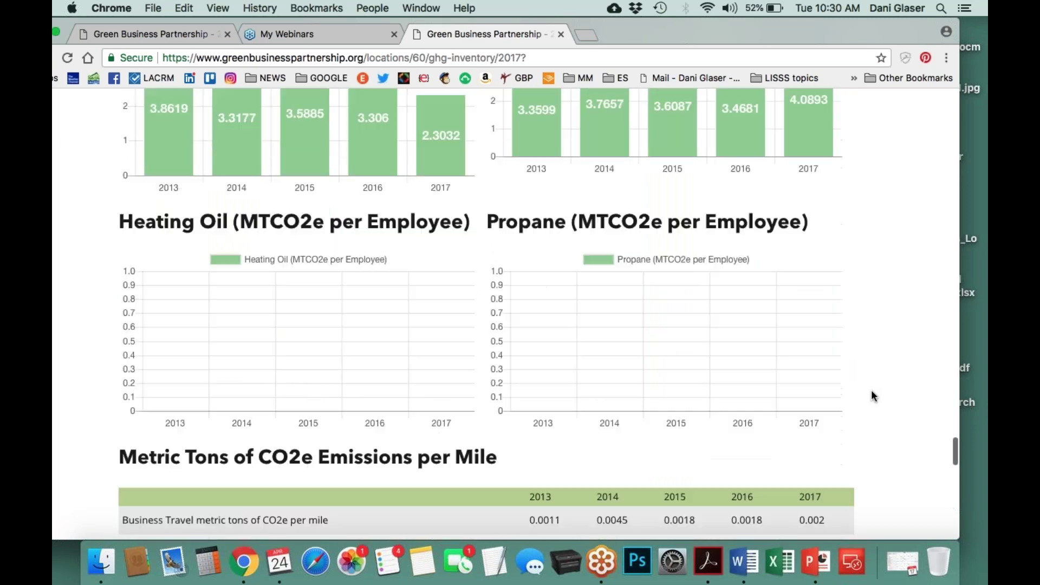
{"action": "scroll", "coordinate": [873, 396], "scroll_direction": "down", "scroll_amount": 3}
{"action": "scroll", "coordinate": [873, 396], "scroll_direction": "down", "scroll_amount": 2}
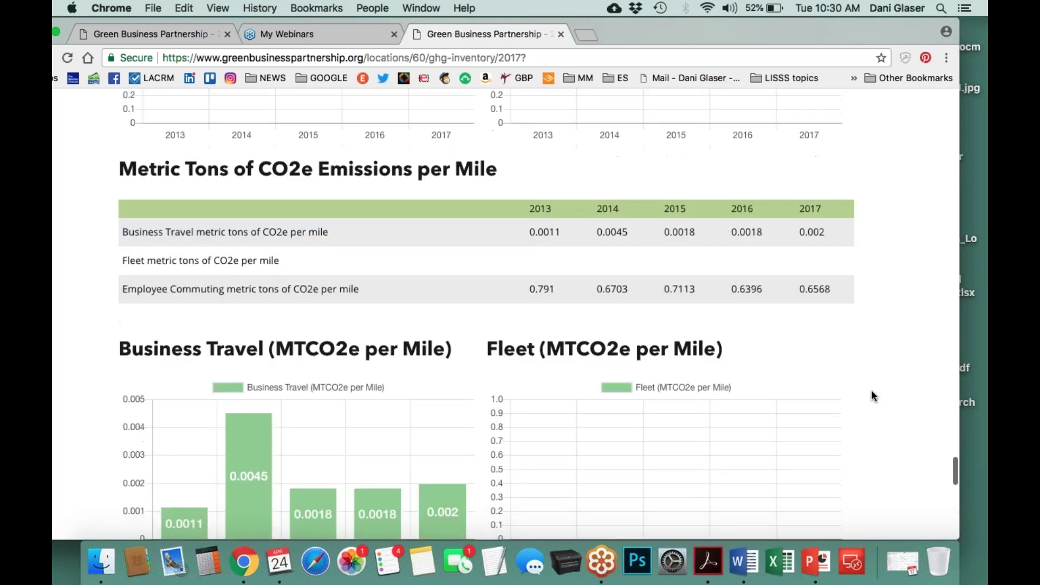
{"action": "scroll", "coordinate": [873, 396], "scroll_direction": "down", "scroll_amount": 10}
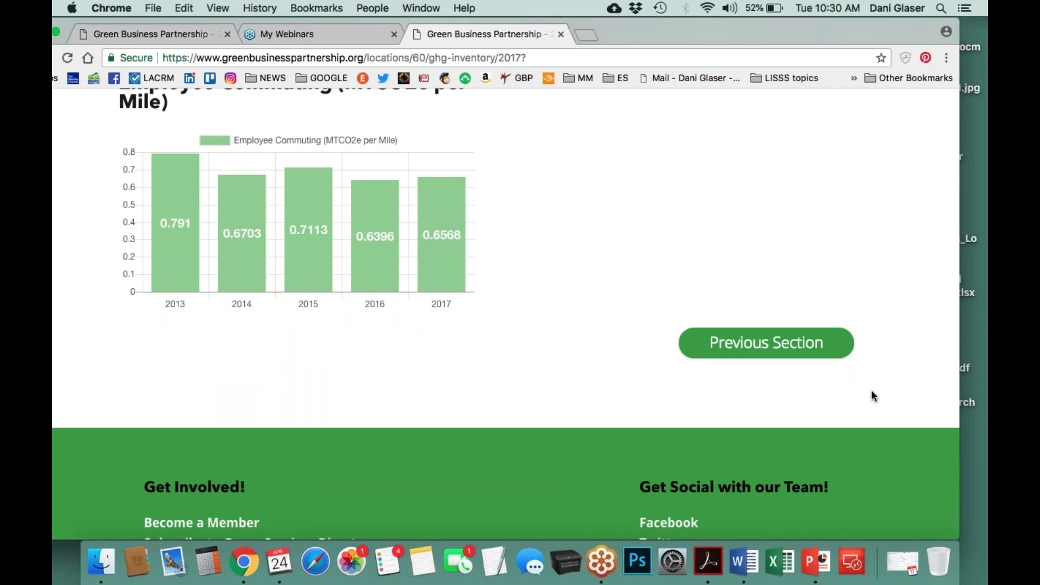
Step: Show the dashboard's Final Presentation section and try out its presentation link field without entering a link
{"action": "left_click", "coordinate": [974, 76]}
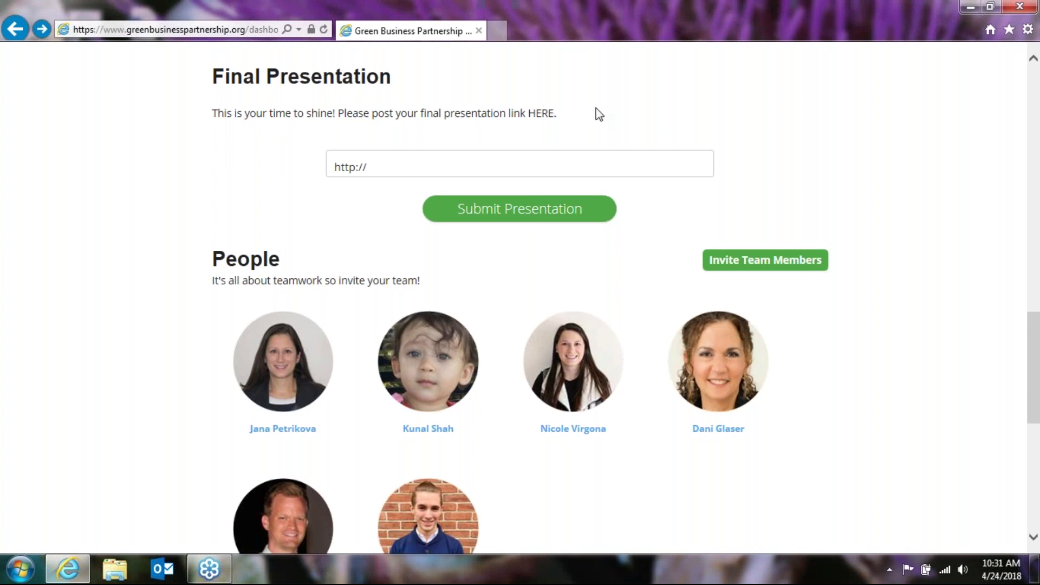
{"action": "left_click", "coordinate": [565, 169]}
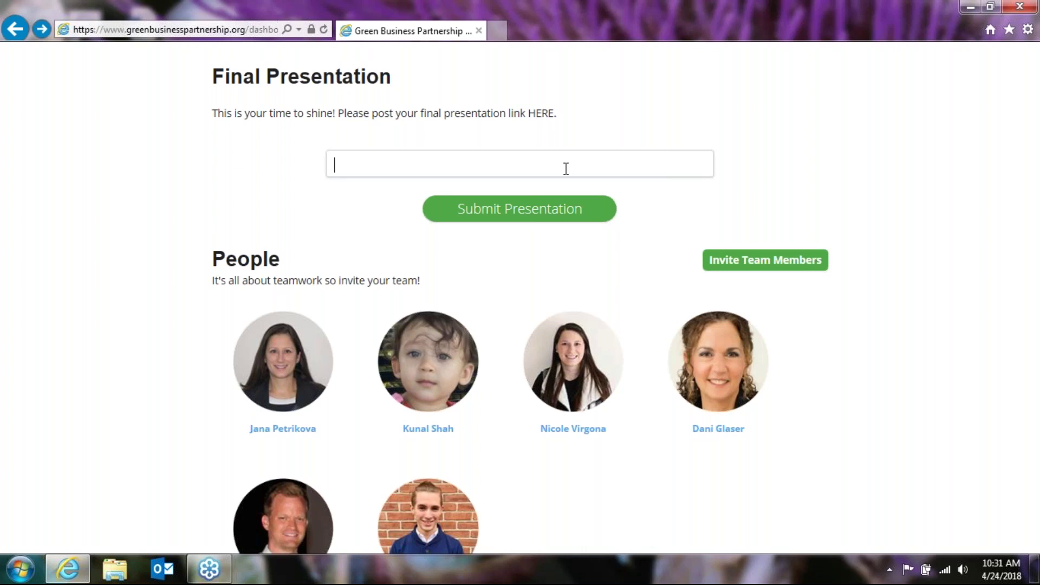
{"action": "left_click", "coordinate": [617, 122]}
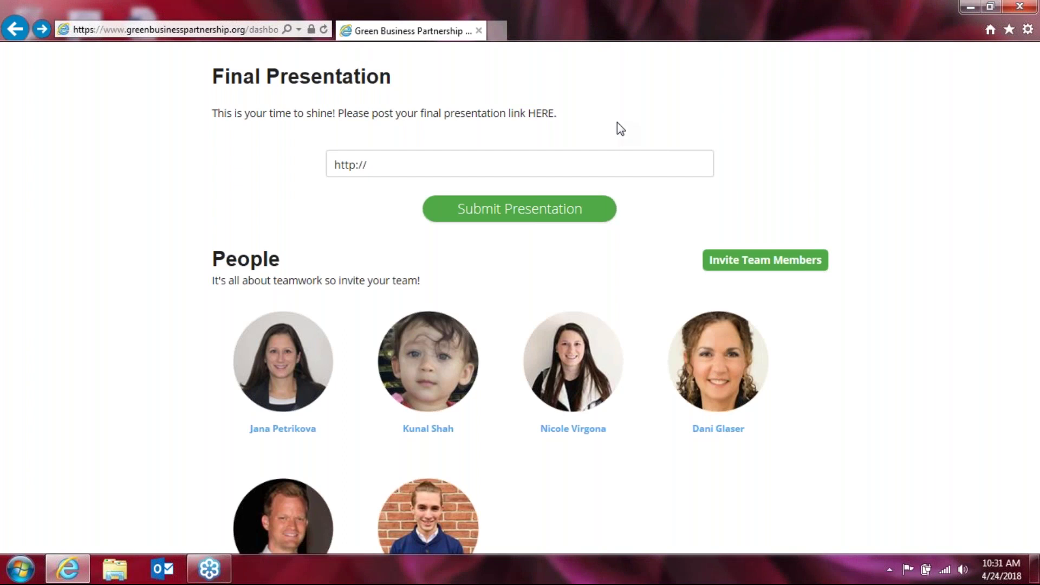
Step: View the People section of the dashboard, look at the Invite Your Team form and return to the dashboard
{"action": "scroll", "coordinate": [616, 121], "scroll_direction": "down", "scroll_amount": 2}
{"action": "scroll", "coordinate": [573, 301], "scroll_direction": "down", "scroll_amount": 1}
{"action": "scroll", "coordinate": [574, 301], "scroll_direction": "up", "scroll_amount": 1}
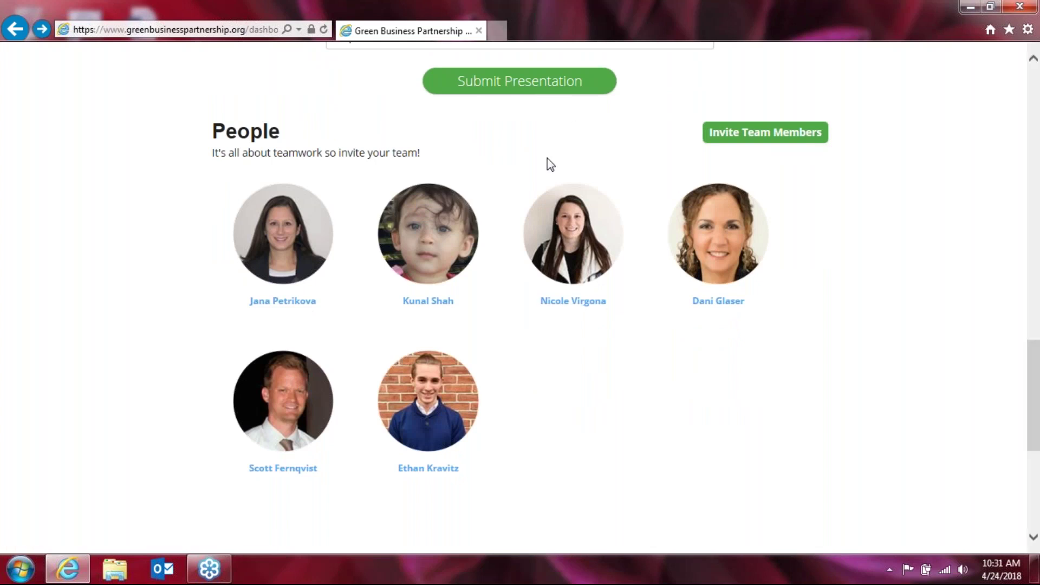
{"action": "left_click", "coordinate": [734, 140]}
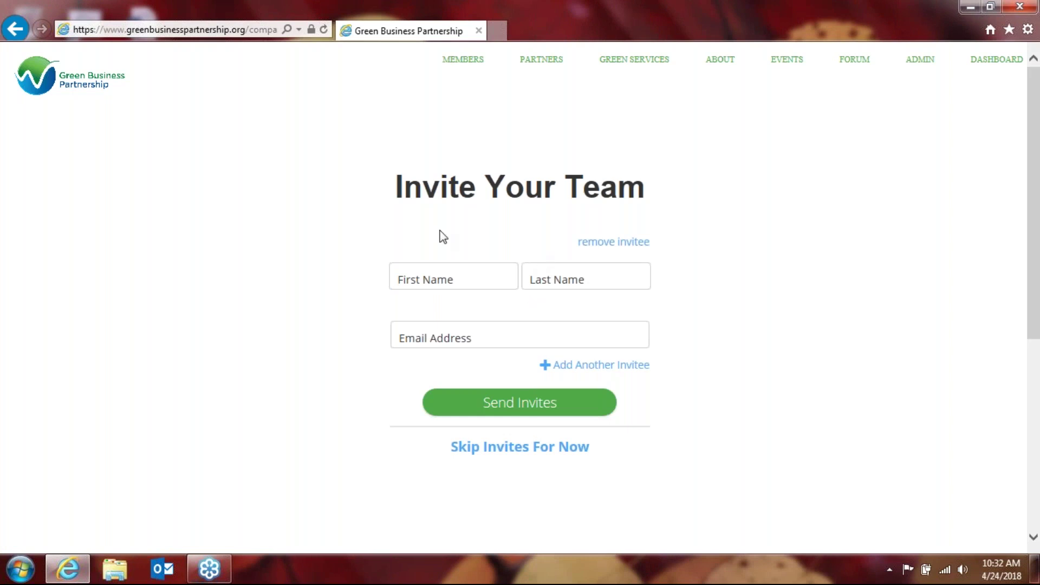
{"action": "left_click", "coordinate": [13, 30]}
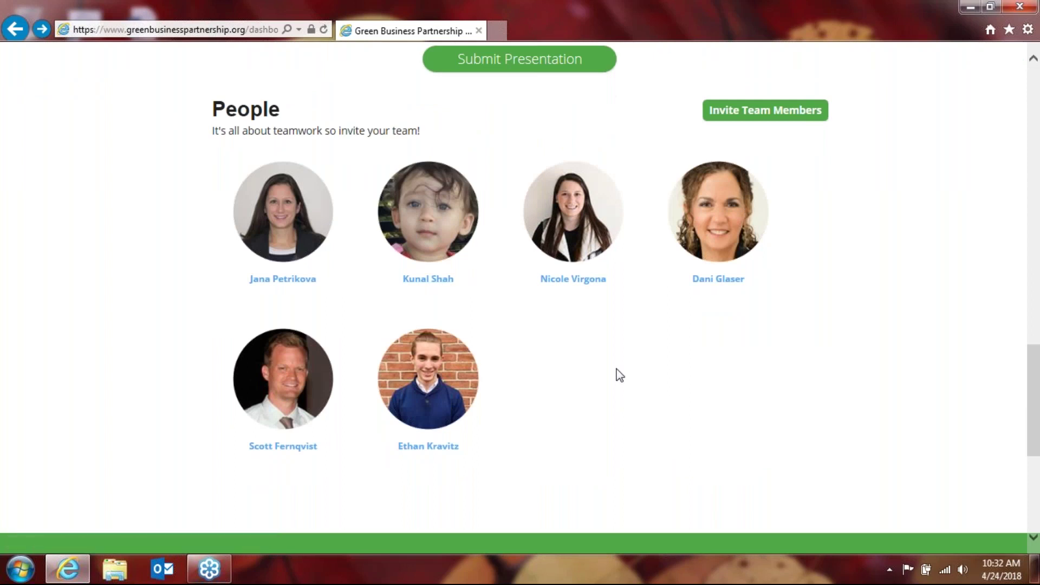
Step: Open the privileges of the third team member in the People section and update them with Company Admin enabled
{"action": "left_click", "coordinate": [586, 231]}
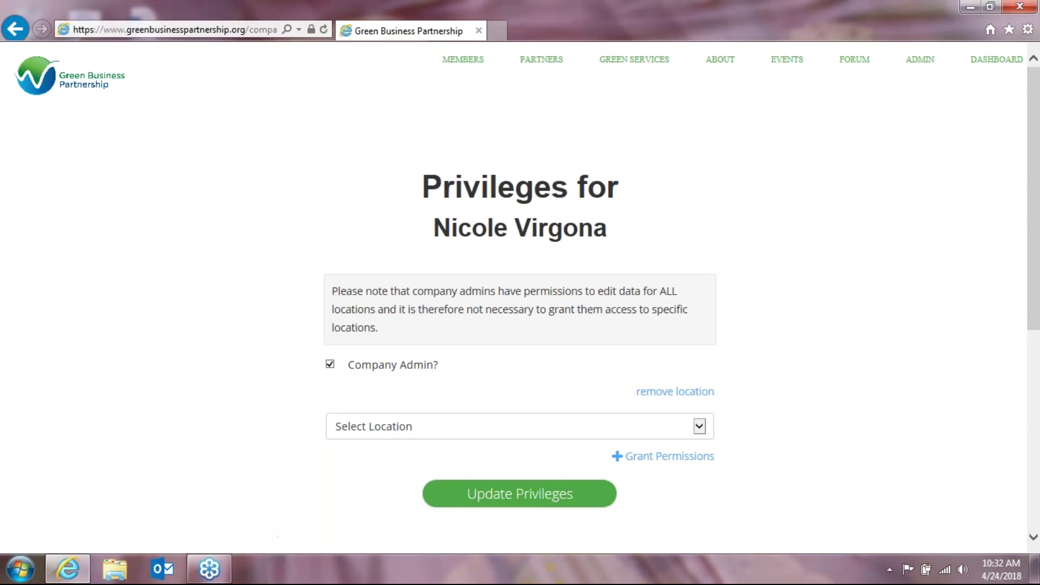
{"action": "left_click", "coordinate": [328, 366]}
{"action": "left_click", "coordinate": [330, 365]}
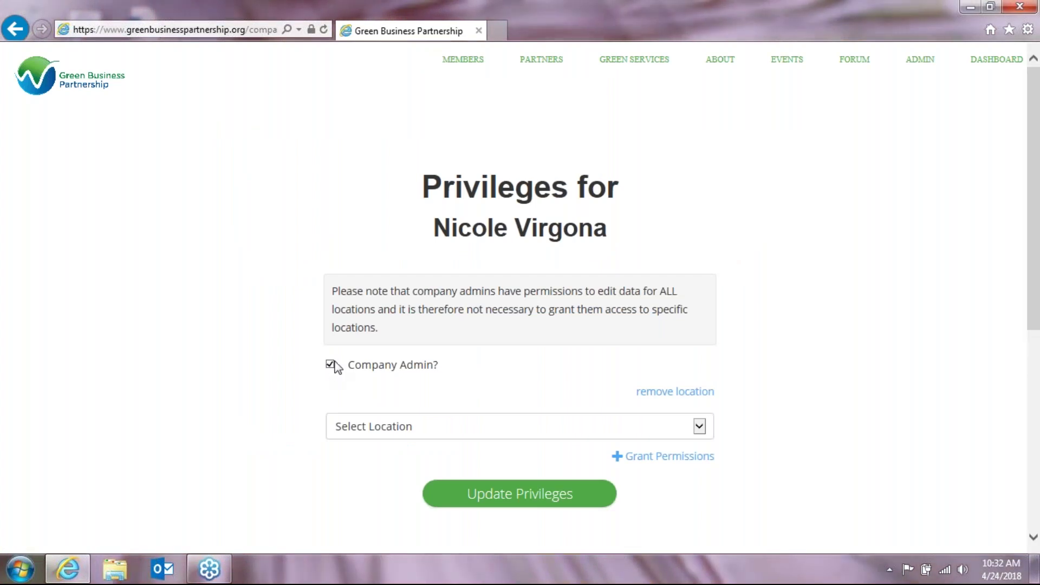
{"action": "left_click", "coordinate": [519, 501]}
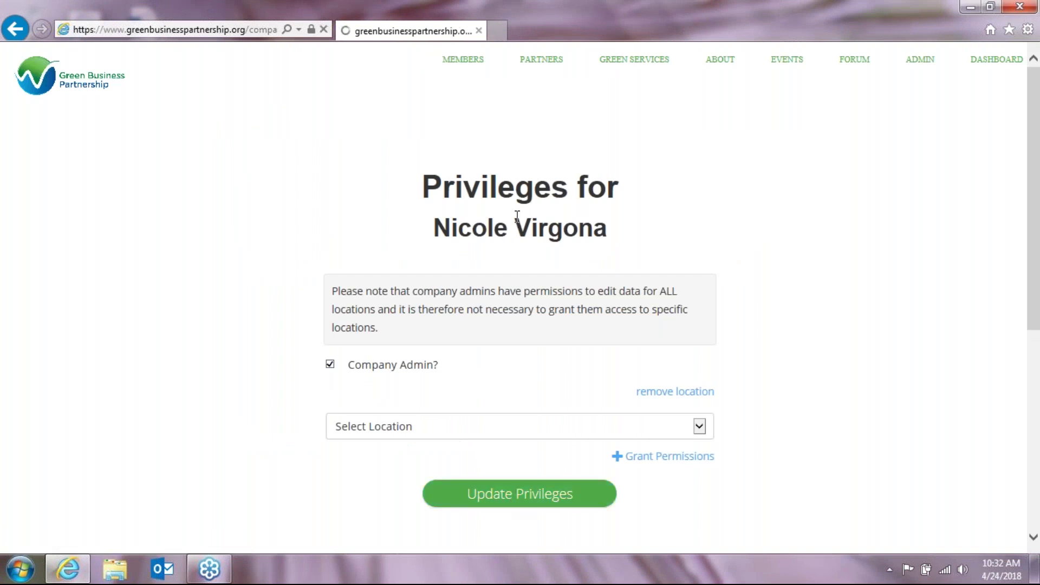